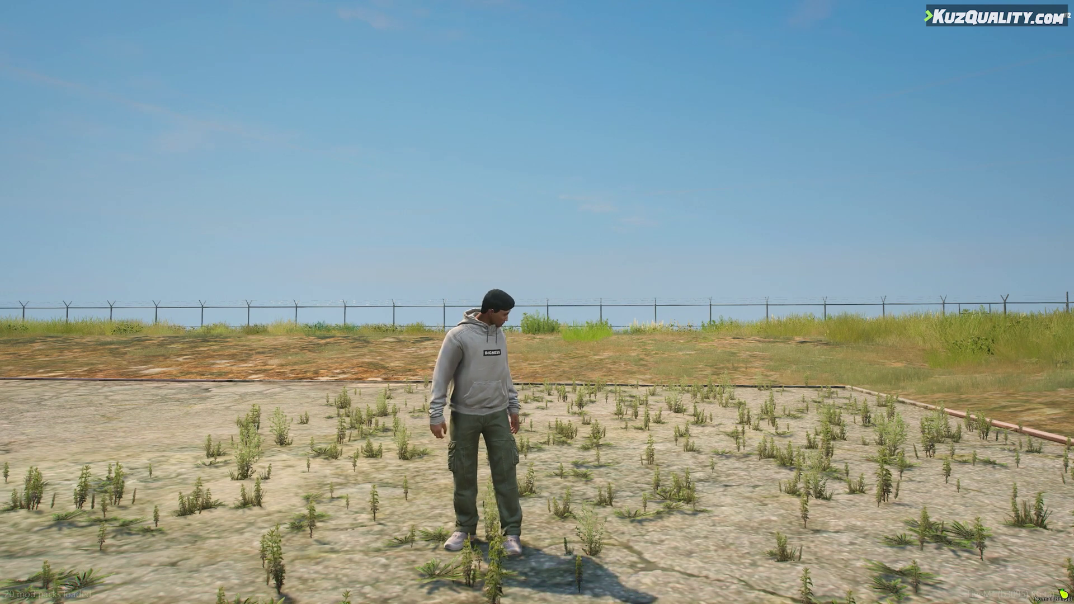
Step: Run the chat command /shellcreator and start creating a new shell
{"action": "type", "text": "t/"}
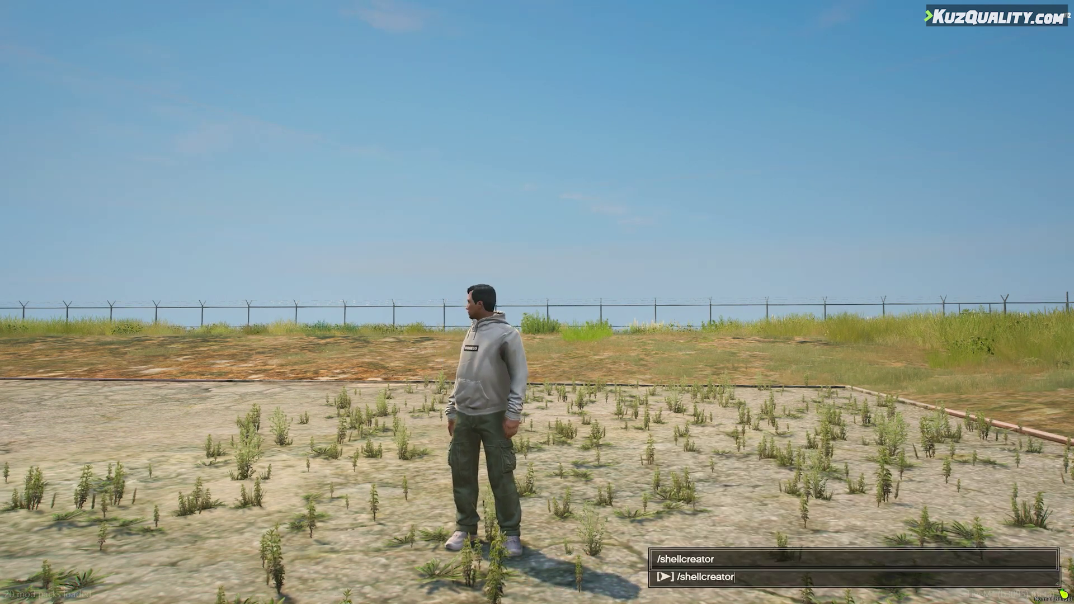
{"action": "key", "text": "Return"}
{"action": "scroll", "coordinate": [355, 378], "scroll_direction": "down", "scroll_amount": 2}
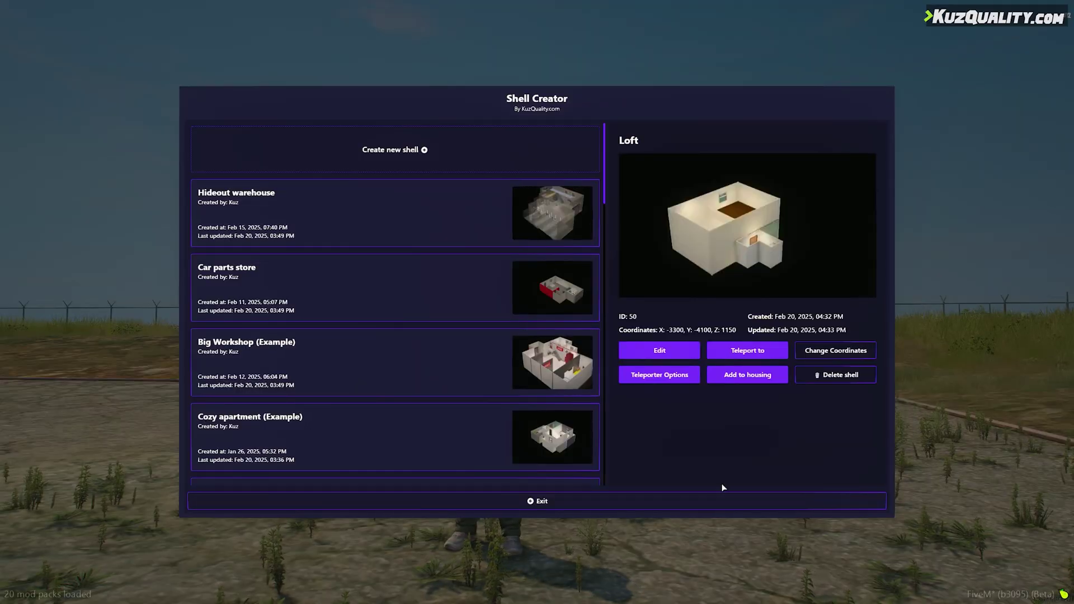
{"action": "left_click", "coordinate": [425, 151]}
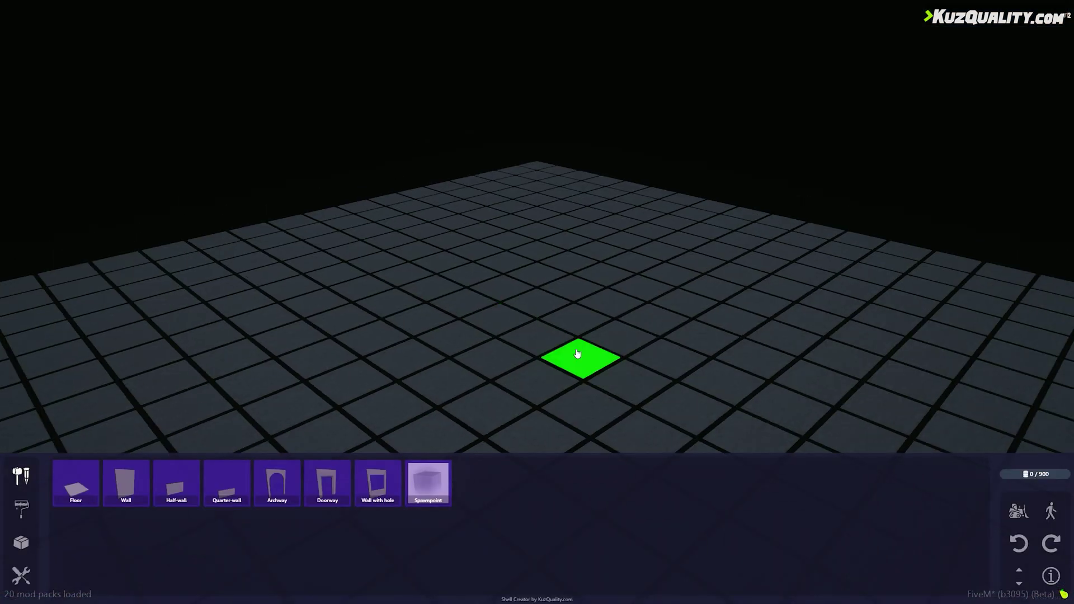
Step: Build a rectangular ground-floor room of 4 by 6 tiles near the middle of the grid
{"action": "right_click_drag", "start_coordinate": [623, 369], "coordinate": [691, 393]}
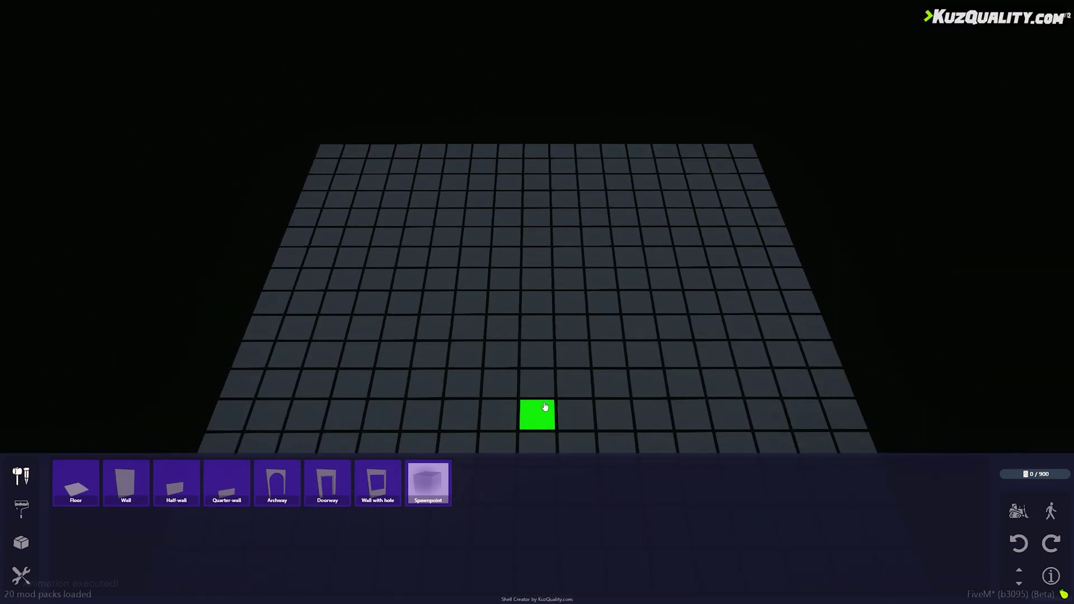
{"action": "middle_click_drag", "start_coordinate": [469, 408], "coordinate": [595, 280]}
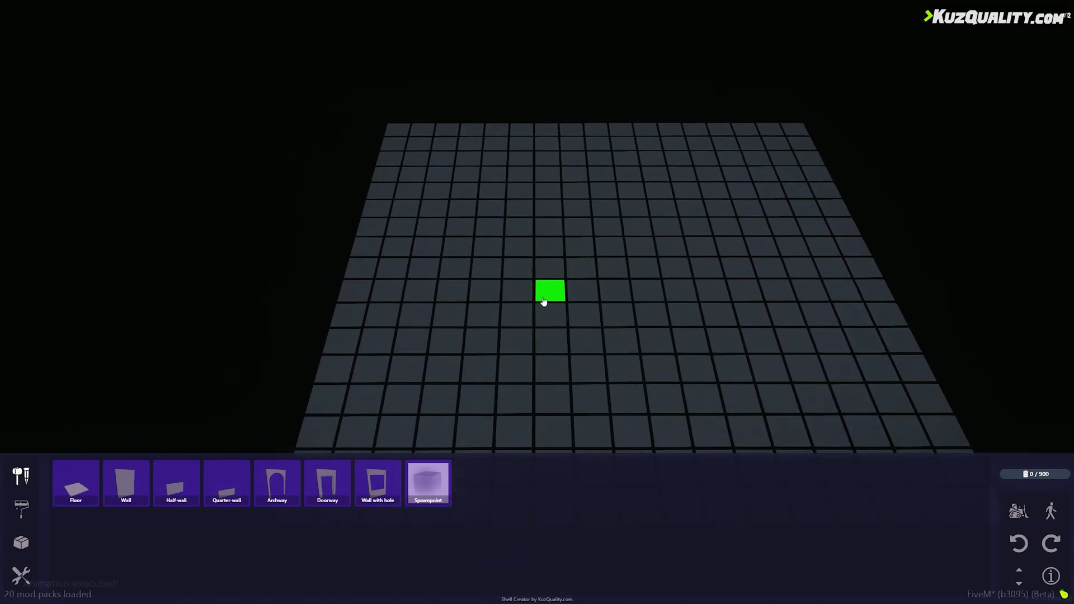
{"action": "middle_click_drag", "start_coordinate": [348, 320], "coordinate": [501, 297]}
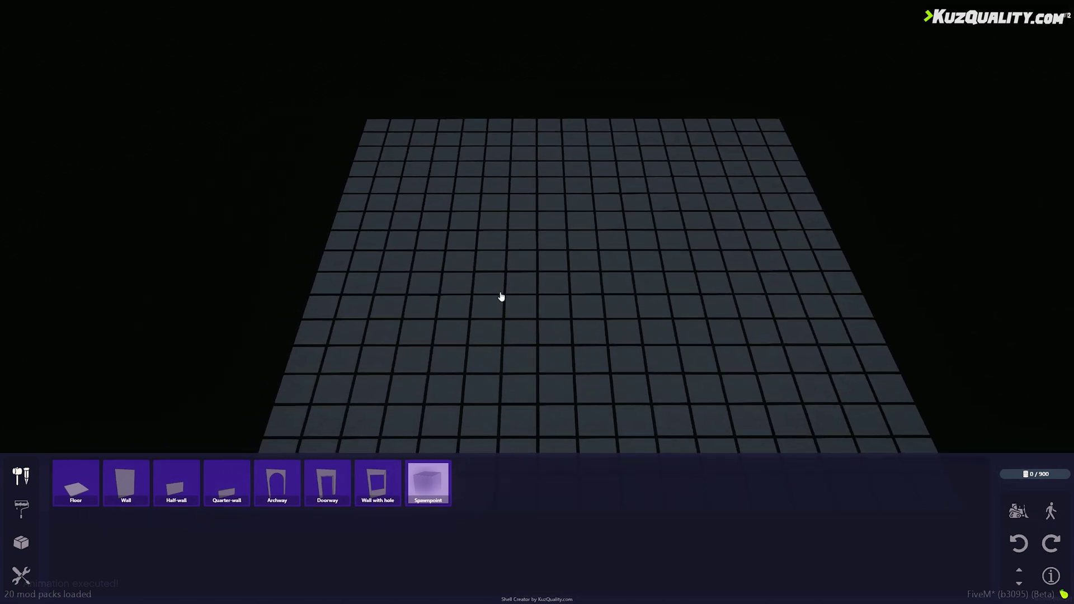
{"action": "right_click_drag", "start_coordinate": [501, 297], "coordinate": [409, 290]}
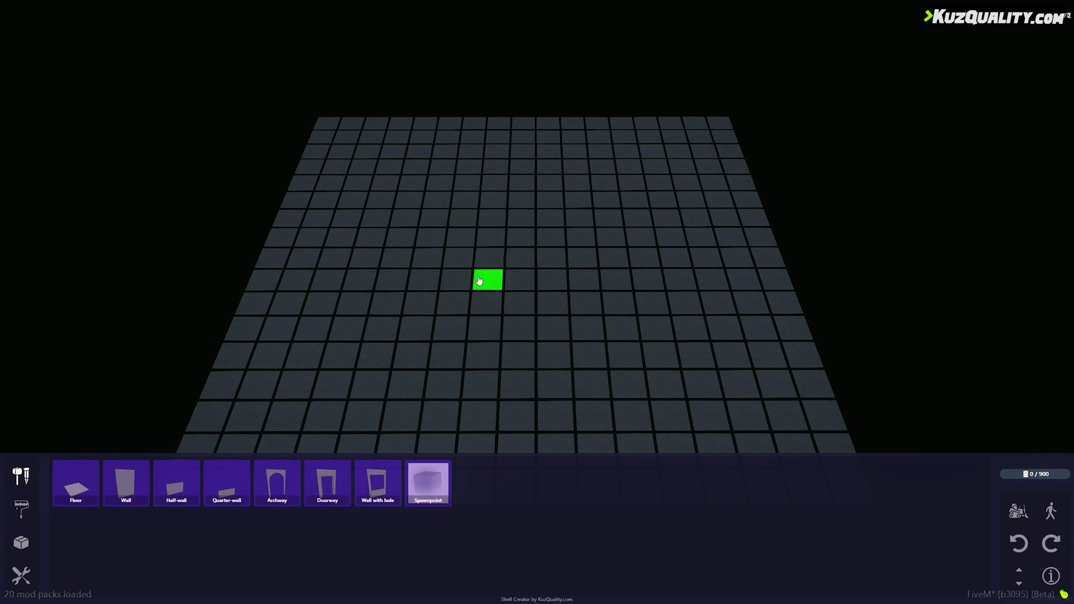
{"action": "left_click_drag", "start_coordinate": [468, 245], "coordinate": [574, 240]}
{"action": "right_click_drag", "start_coordinate": [533, 307], "coordinate": [534, 328]}
{"action": "left_click_drag", "start_coordinate": [469, 263], "coordinate": [550, 282]}
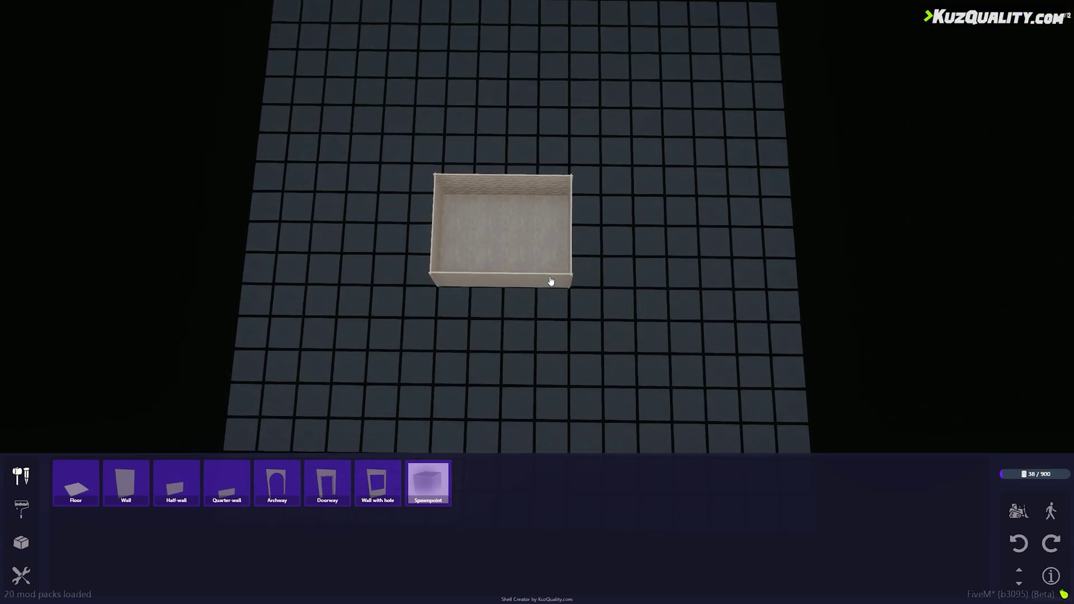
{"action": "left_click_drag", "start_coordinate": [464, 296], "coordinate": [551, 302]}
{"action": "left_click_drag", "start_coordinate": [465, 331], "coordinate": [547, 336]}
{"action": "left_click_drag", "start_coordinate": [446, 363], "coordinate": [558, 369]}
{"action": "right_click_drag", "start_coordinate": [574, 296], "coordinate": [553, 304]}
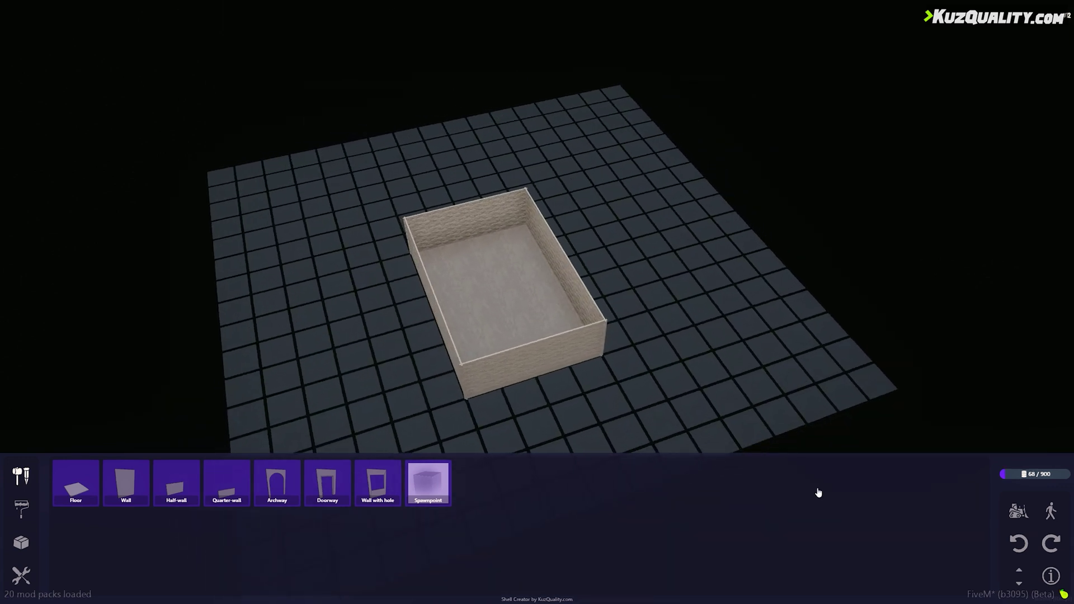
Step: Add a second storey covering the whole 4 by 6 tile room
{"action": "left_click", "coordinate": [1023, 574]}
{"action": "left_click", "coordinate": [443, 226]}
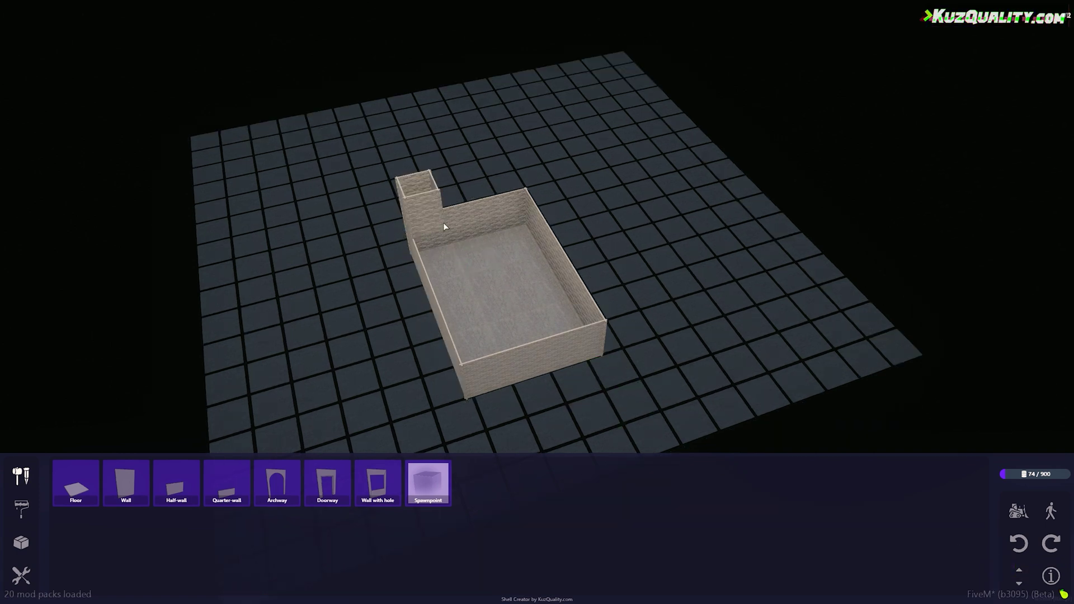
{"action": "mouse_move", "coordinate": [443, 226]}
{"action": "left_mouse_down"}
{"action": "mouse_move", "coordinate": [513, 202]}
{"action": "mouse_move", "coordinate": [517, 225]}
{"action": "mouse_move", "coordinate": [448, 269]}
{"action": "mouse_move", "coordinate": [535, 238]}
{"action": "mouse_move", "coordinate": [451, 290]}
{"action": "mouse_move", "coordinate": [576, 311]}
{"action": "mouse_move", "coordinate": [477, 343]}
{"action": "left_mouse_up"}
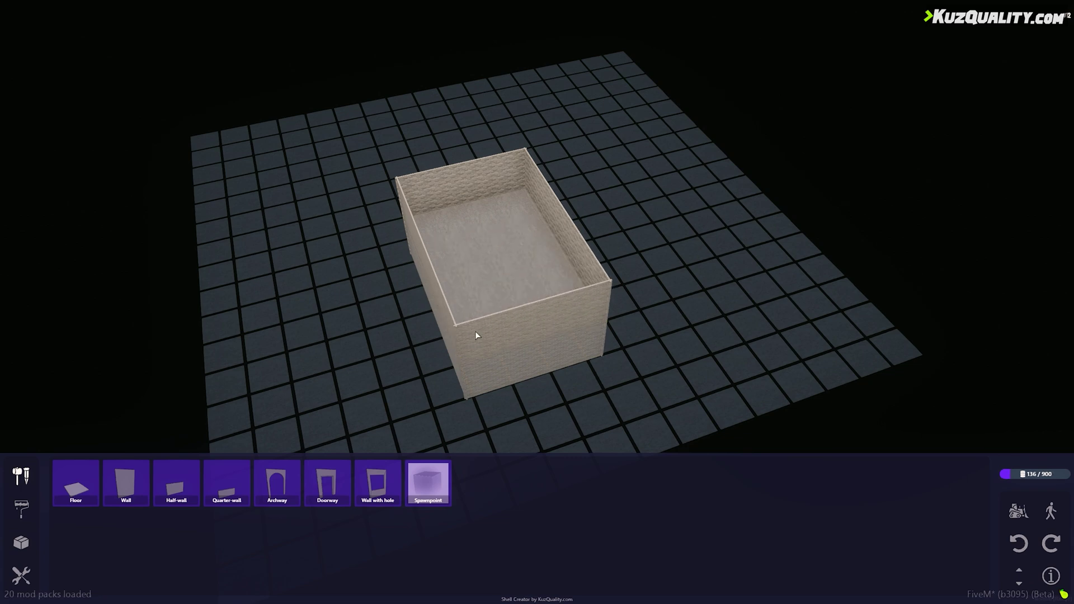
{"action": "mouse_move", "coordinate": [475, 331]}
{"action": "right_mouse_down"}
{"action": "mouse_move", "coordinate": [495, 351]}
{"action": "mouse_move", "coordinate": [444, 388]}
{"action": "mouse_move", "coordinate": [716, 364]}
{"action": "mouse_move", "coordinate": [712, 379]}
{"action": "right_mouse_up"}
Step: Place dark brown Wooden stairs #1 on the ground floor, rotated to rise along the inside of a long wall
{"action": "key", "text": "h"}
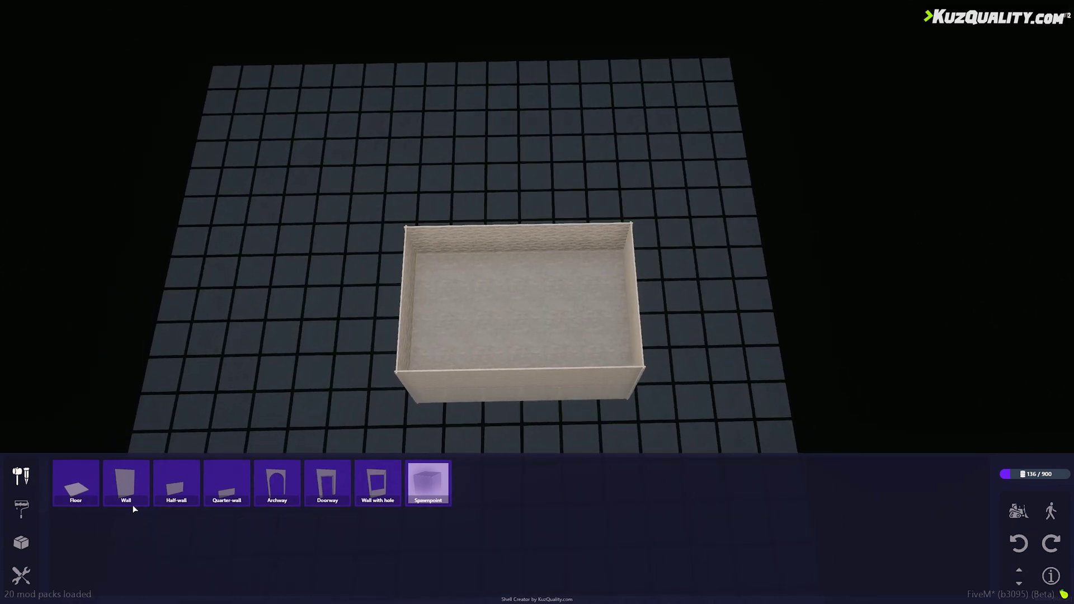
{"action": "left_click", "coordinate": [28, 510]}
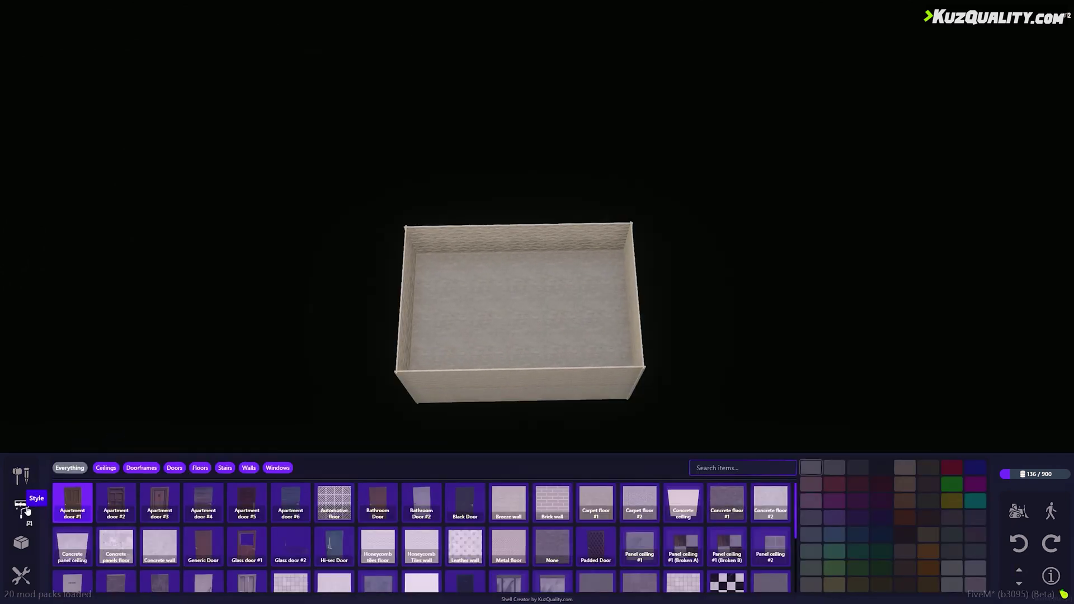
{"action": "left_click", "coordinate": [227, 468]}
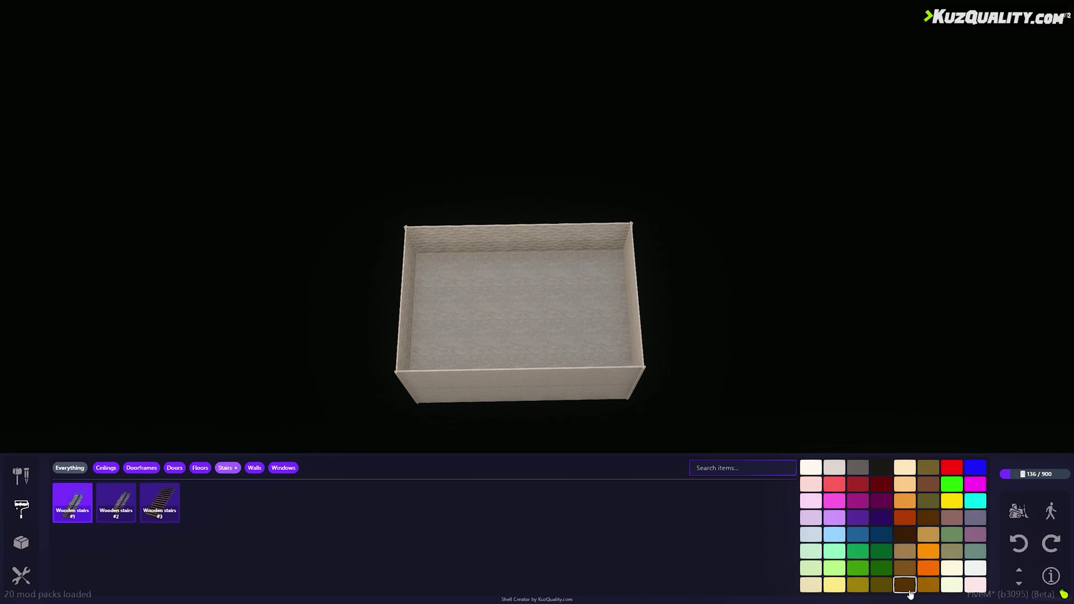
{"action": "middle_click_drag", "start_coordinate": [748, 393], "coordinate": [660, 356]}
{"action": "left_click", "coordinate": [1018, 583]}
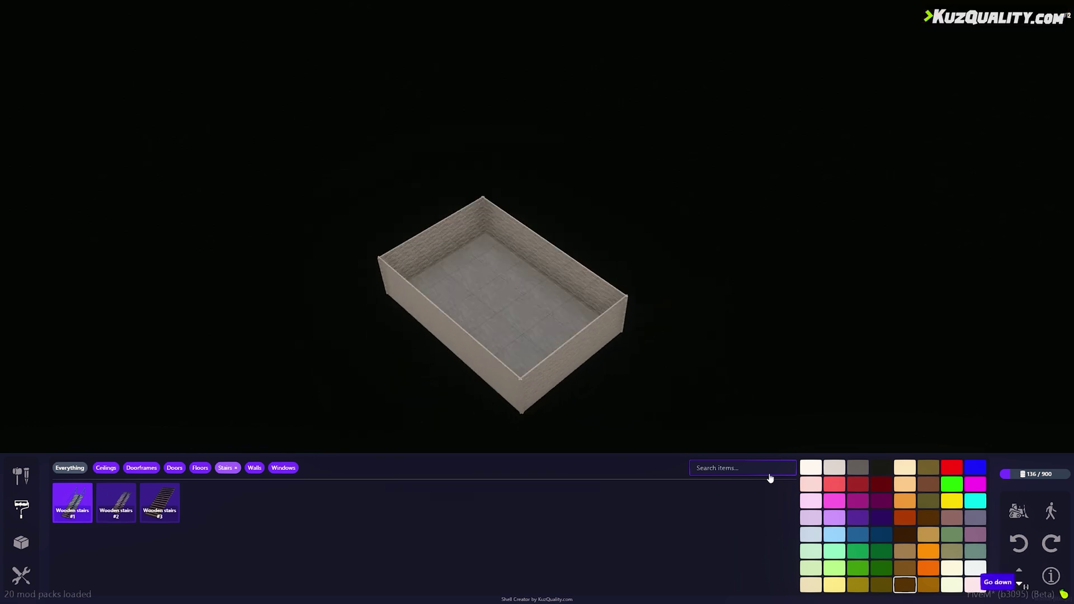
{"action": "middle_click_drag", "start_coordinate": [584, 392], "coordinate": [644, 421]}
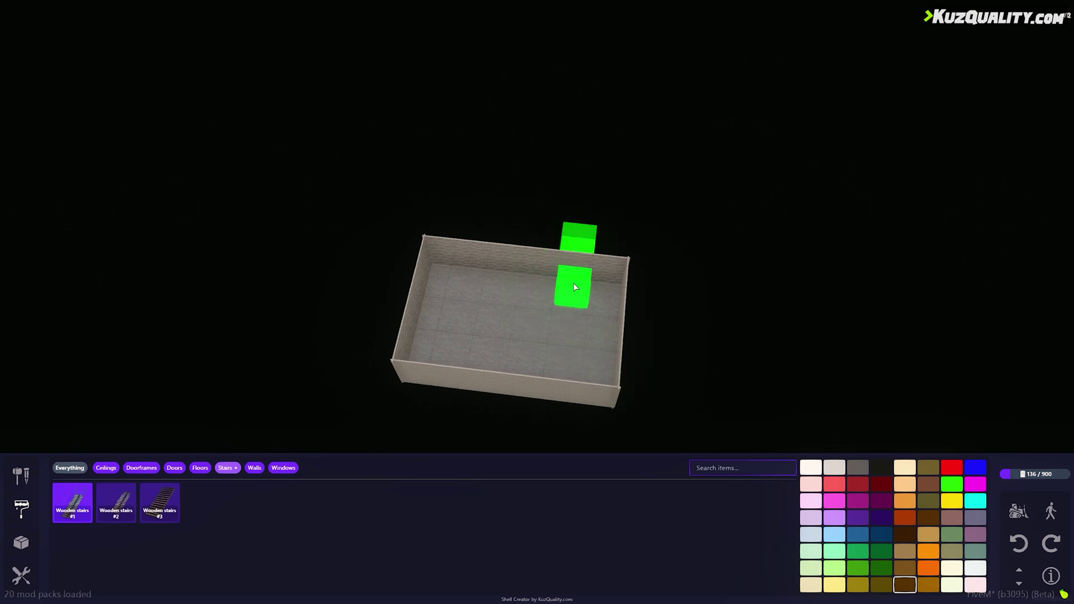
{"action": "scroll", "coordinate": [556, 289], "scroll_direction": "down", "scroll_amount": 2}
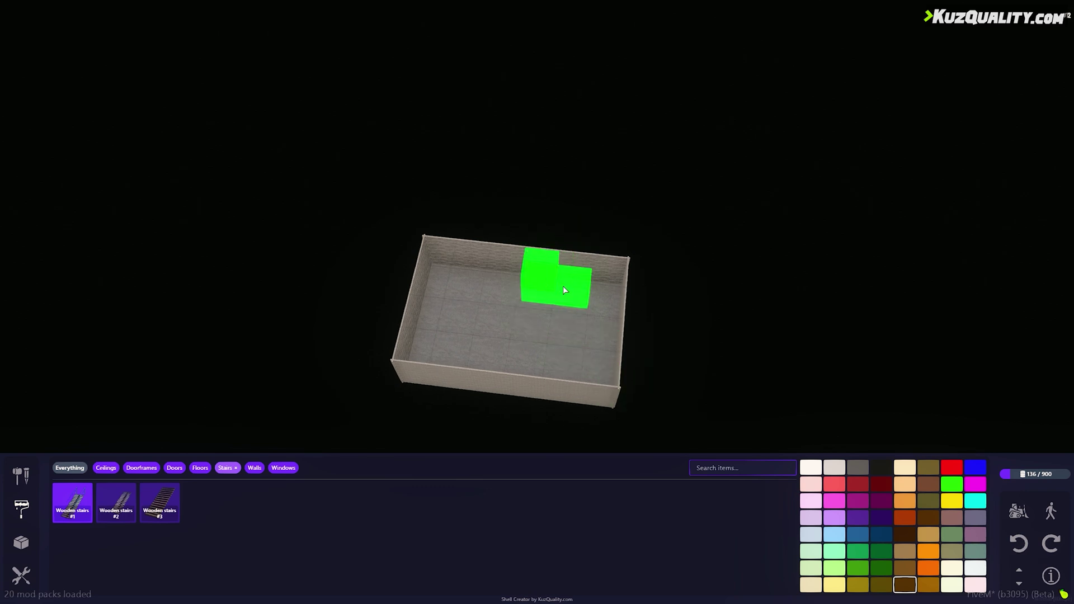
{"action": "left_click", "coordinate": [562, 289]}
{"action": "right_click_drag", "start_coordinate": [668, 373], "coordinate": [532, 350]}
Step: Build a half-wall across the upper floor from the top of the stairs to the opposite long wall
{"action": "left_click", "coordinate": [21, 476]}
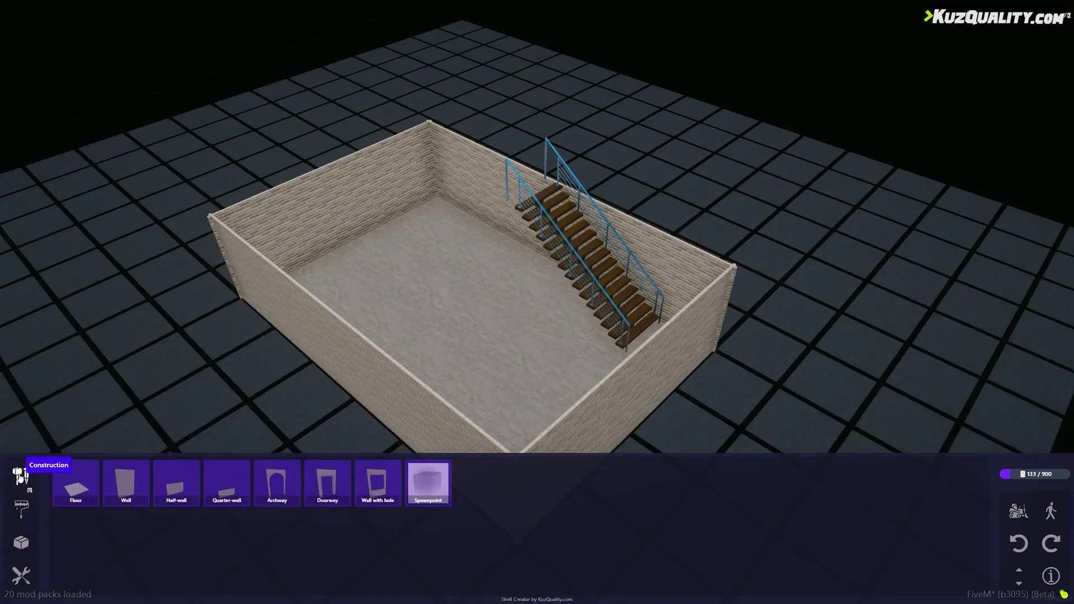
{"action": "left_click", "coordinate": [1019, 572]}
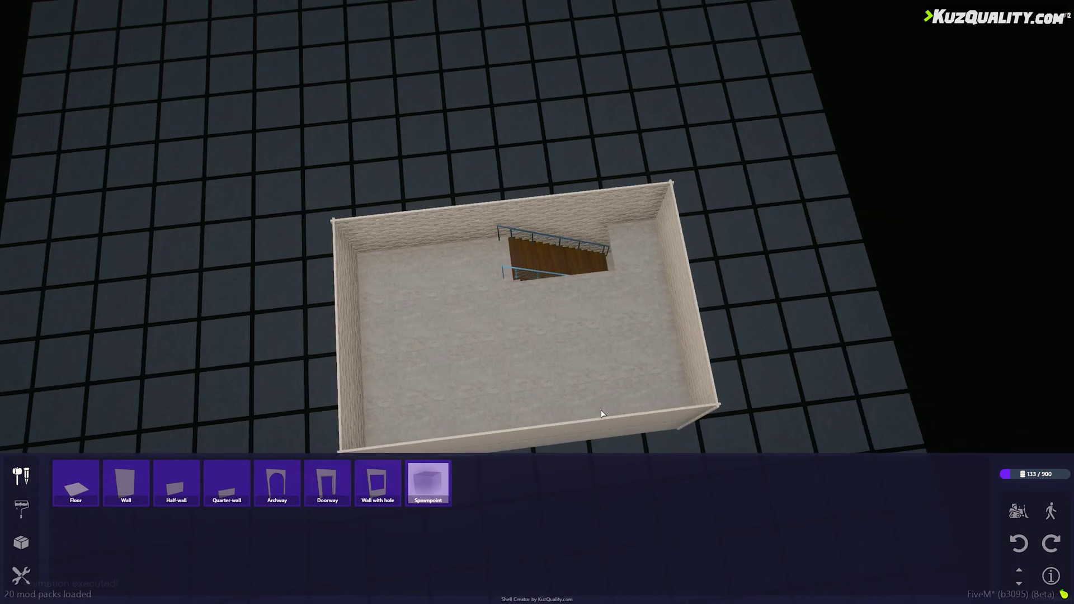
{"action": "right_click_drag", "start_coordinate": [602, 410], "coordinate": [588, 342]}
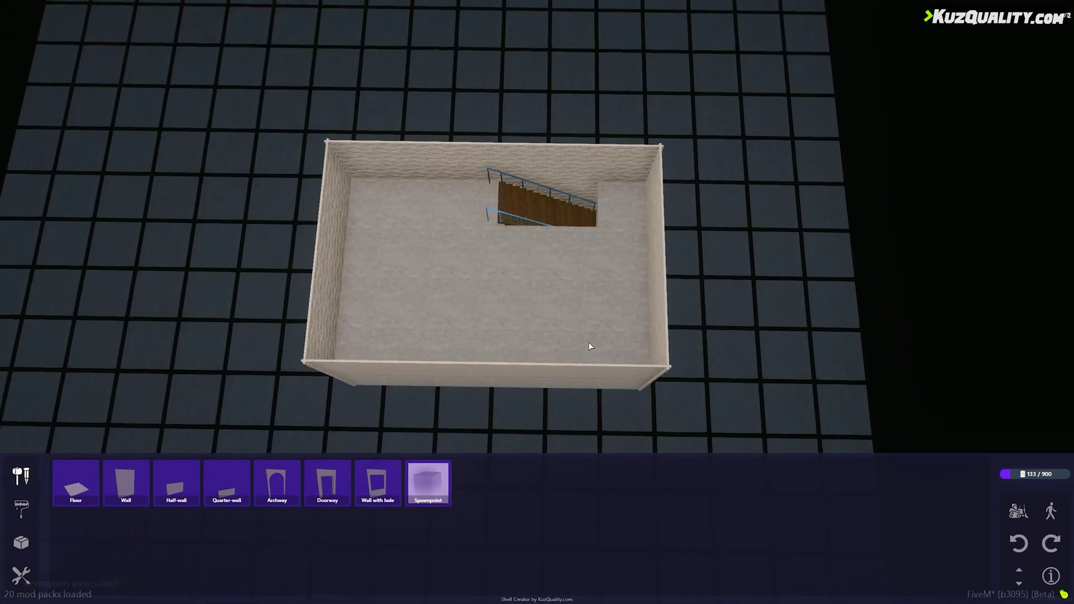
{"action": "left_click", "coordinate": [167, 495]}
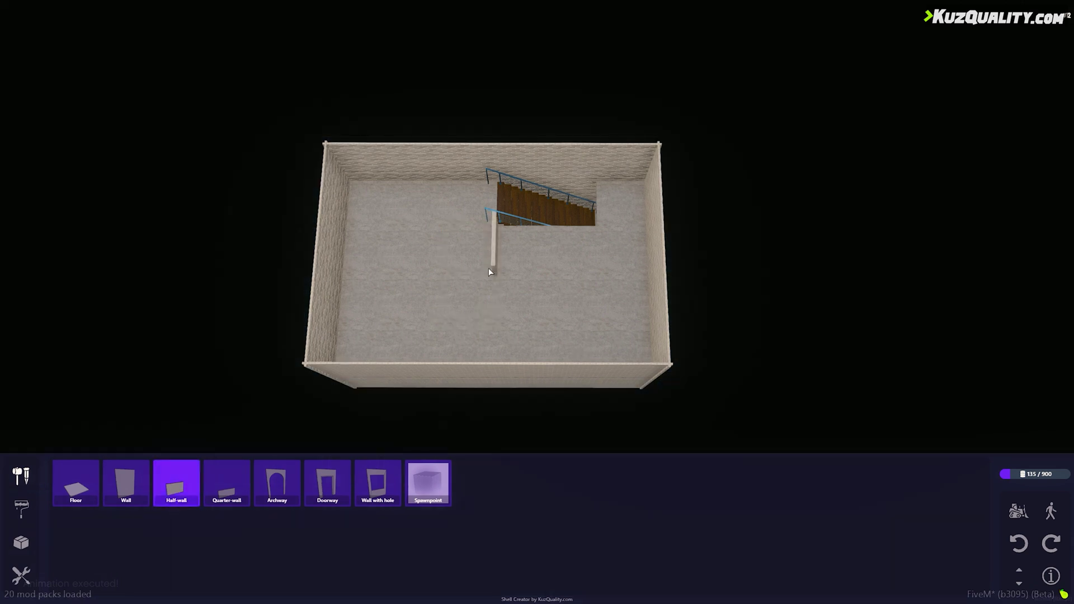
{"action": "left_click_drag", "start_coordinate": [489, 272], "coordinate": [492, 361]}
{"action": "right_click_drag", "start_coordinate": [493, 344], "coordinate": [467, 307]}
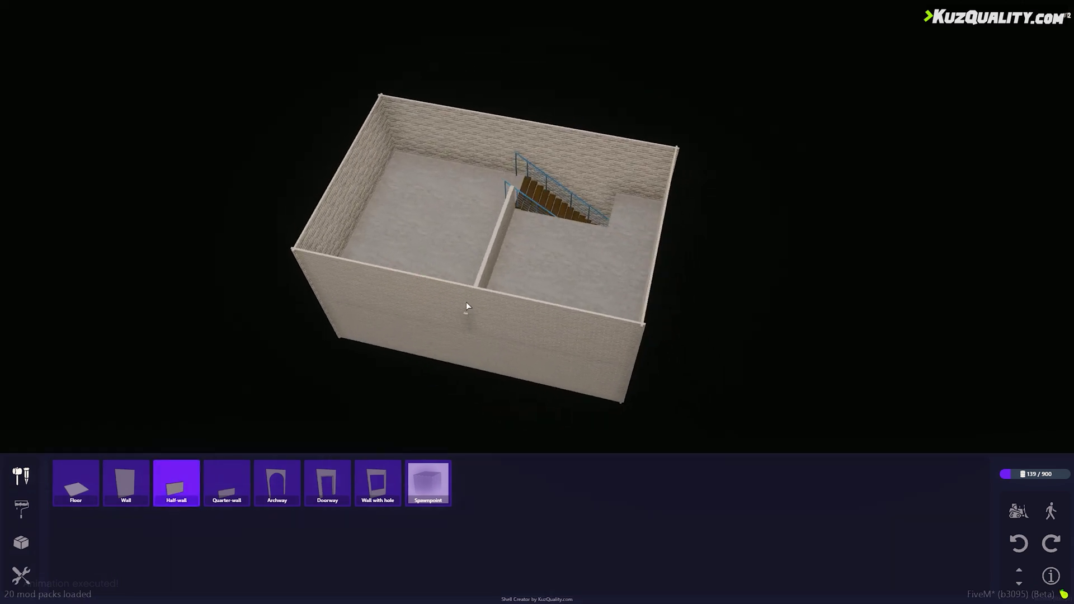
Step: Apply the None floor style to the upper-floor tiles around the stair opening to remove them
{"action": "left_click", "coordinate": [20, 507]}
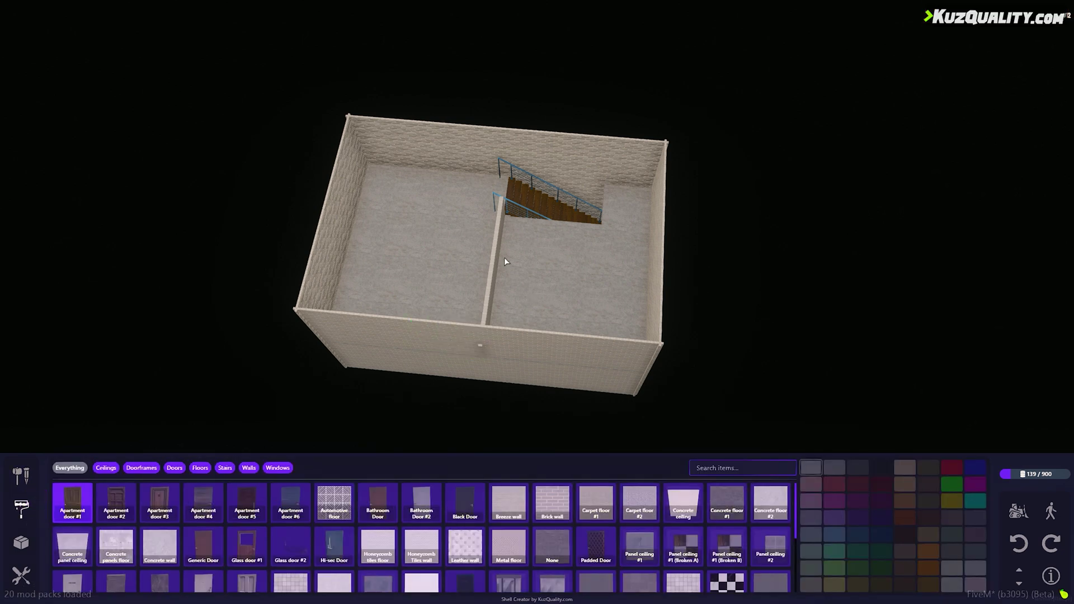
{"action": "left_click", "coordinate": [200, 468]}
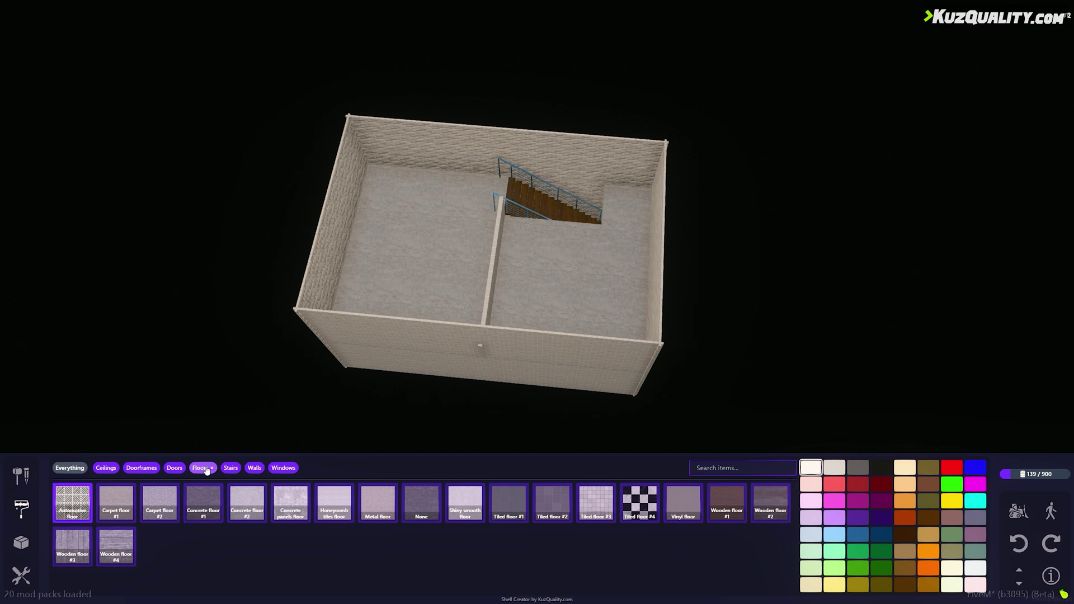
{"action": "left_click", "coordinate": [424, 514]}
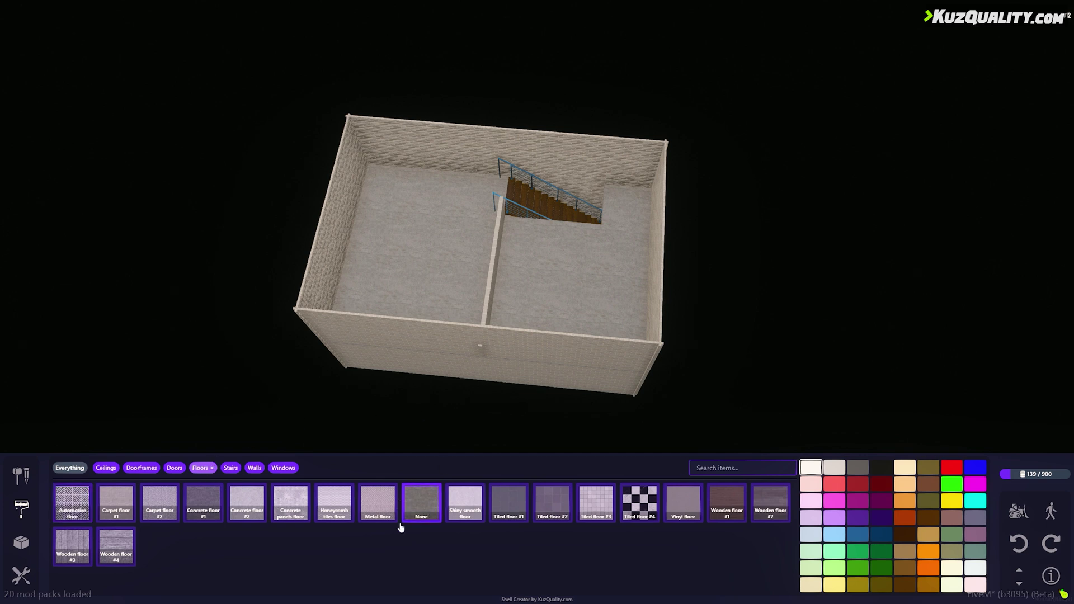
{"action": "left_click", "coordinate": [532, 224]}
{"action": "left_click", "coordinate": [625, 246]}
{"action": "left_click", "coordinate": [623, 210]}
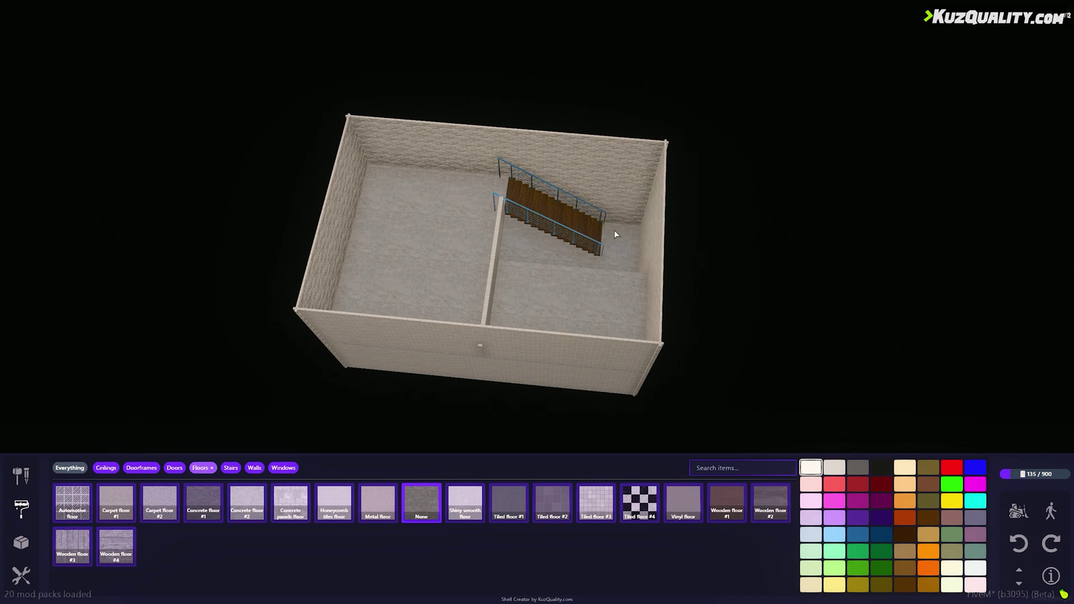
Step: Remove the remaining two rows of upper-floor tiles on the stair side of the half-wall
{"action": "left_click", "coordinate": [528, 291]}
{"action": "left_click", "coordinate": [572, 293]}
{"action": "left_click", "coordinate": [614, 298]}
{"action": "right_click_drag", "start_coordinate": [614, 297], "coordinate": [426, 259]}
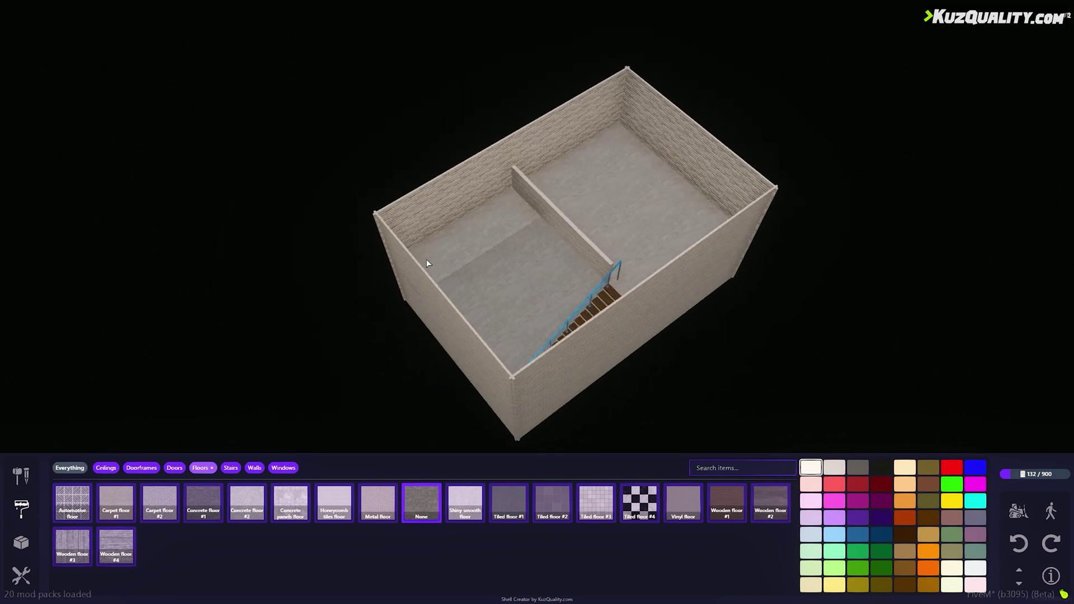
{"action": "left_click", "coordinate": [511, 217]}
{"action": "left_click", "coordinate": [479, 240]}
{"action": "left_click", "coordinate": [446, 256]}
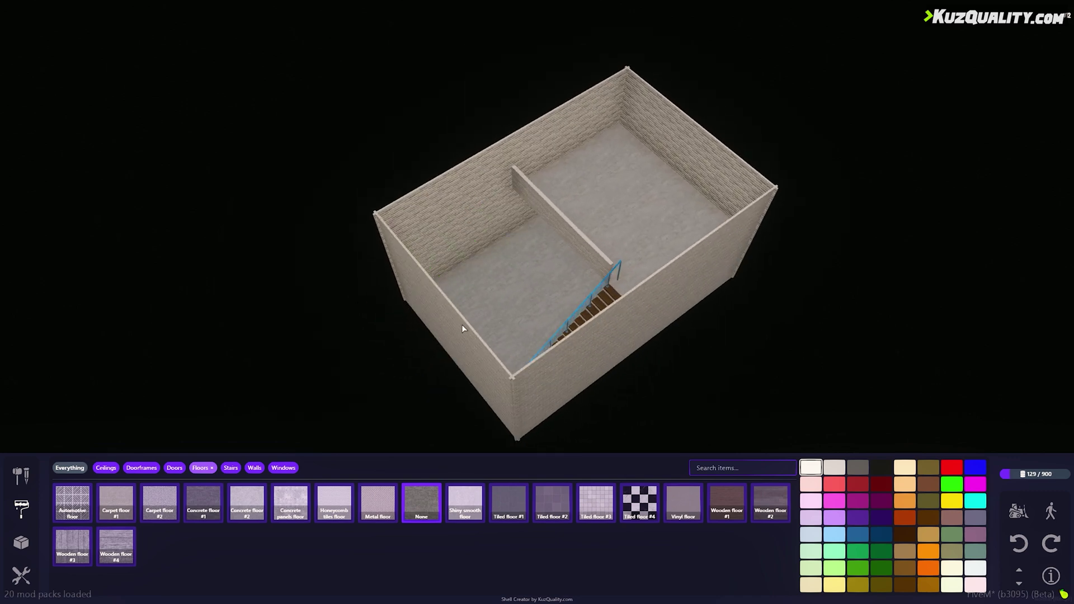
{"action": "right_click_drag", "start_coordinate": [461, 325], "coordinate": [499, 307]}
Step: Place Apartment door #5 on the ground floor's short wall, in the corner diagonally opposite the foot of the stairs
{"action": "left_click", "coordinate": [1014, 584]}
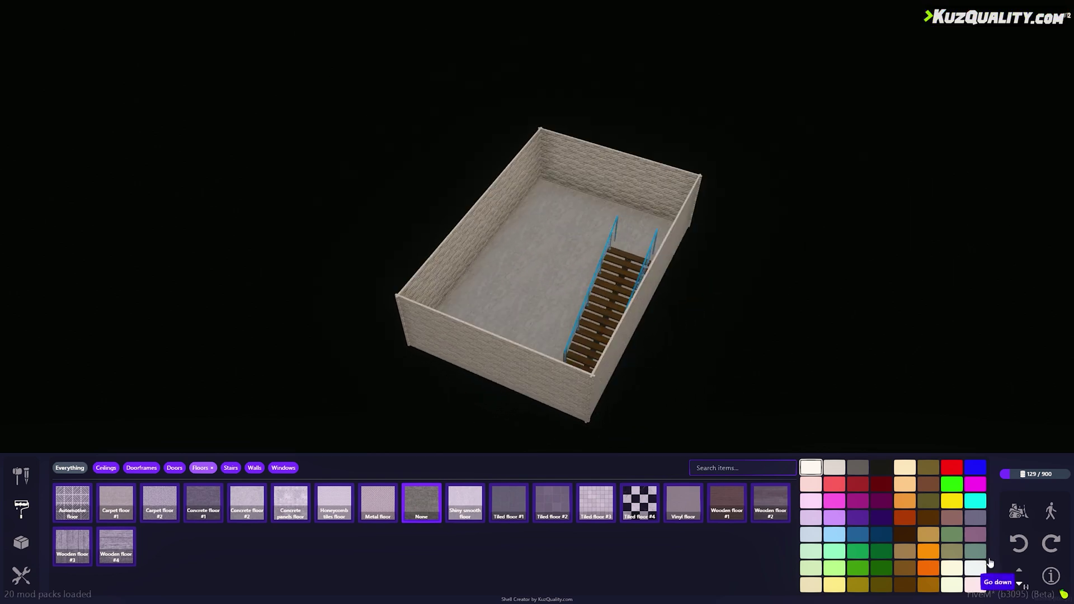
{"action": "right_click_drag", "start_coordinate": [562, 341], "coordinate": [602, 375]}
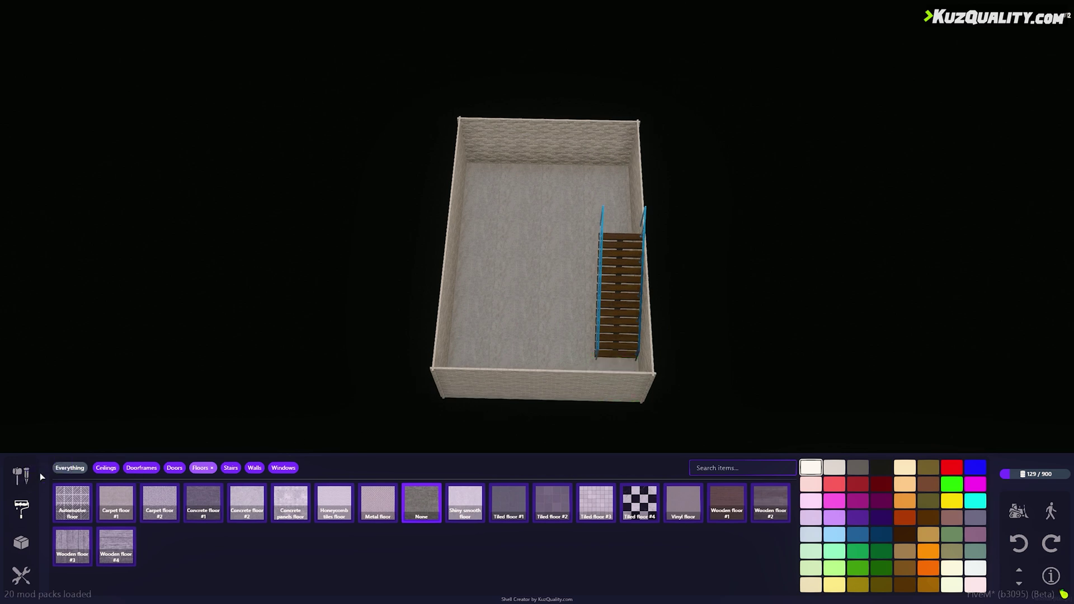
{"action": "left_click", "coordinate": [173, 468]}
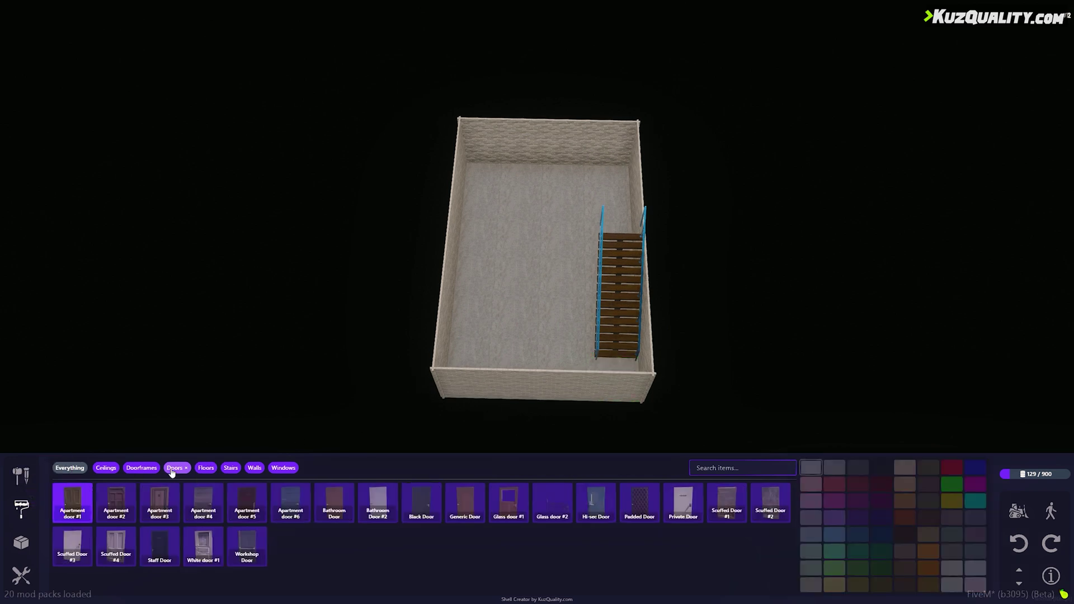
{"action": "left_click", "coordinate": [244, 512]}
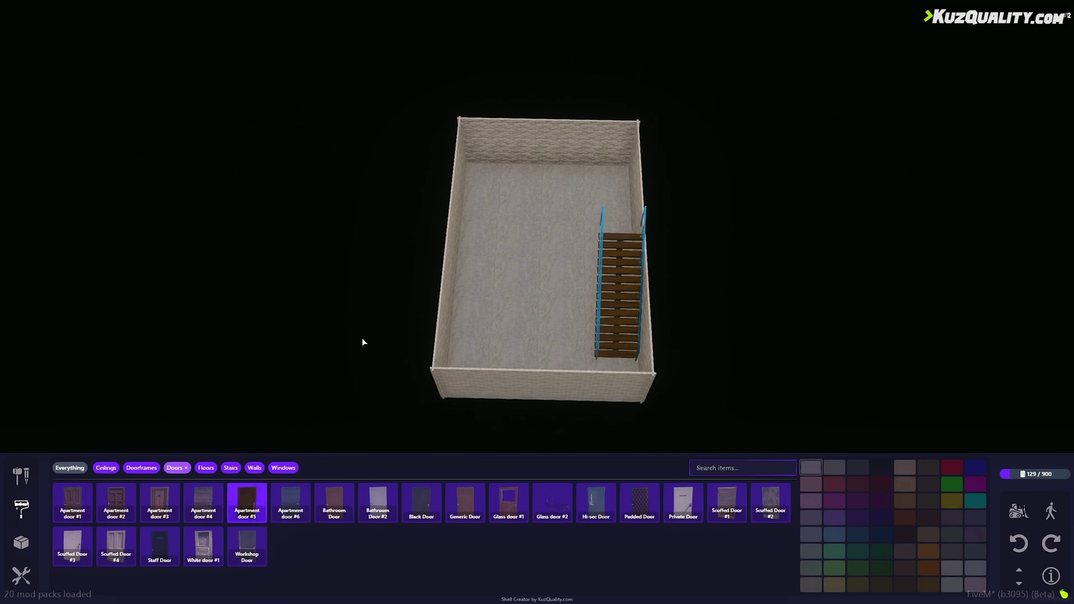
{"action": "left_click", "coordinate": [492, 156]}
{"action": "middle_click_drag", "start_coordinate": [488, 314], "coordinate": [577, 319]}
{"action": "right_click_drag", "start_coordinate": [577, 320], "coordinate": [488, 318]}
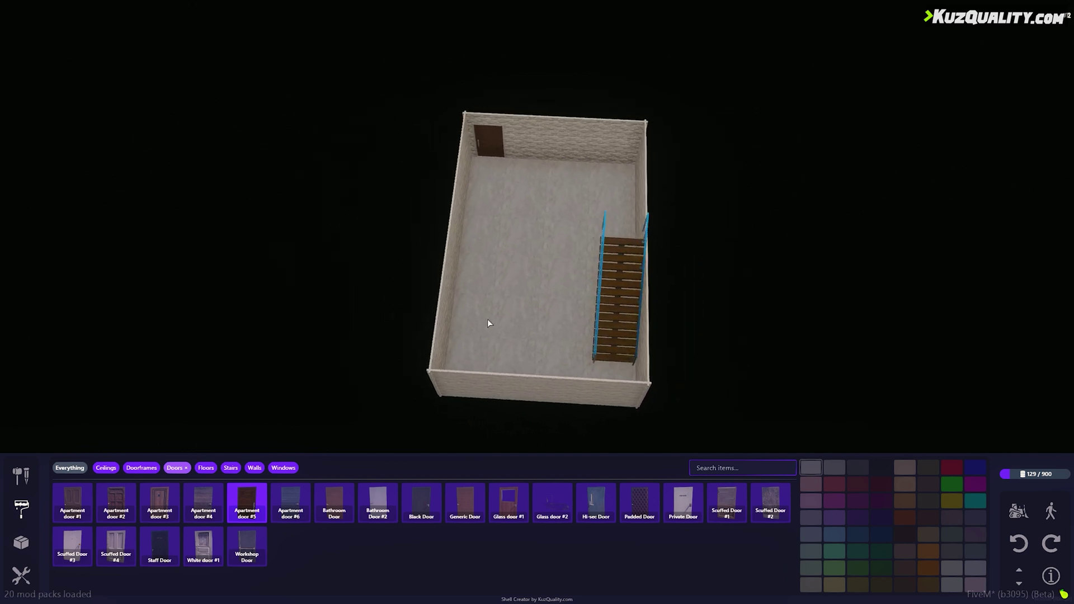
Step: Build an L-shaped side room of floor tiles against the outside of the ground floor's long stair-side wall
{"action": "left_click", "coordinate": [16, 476]}
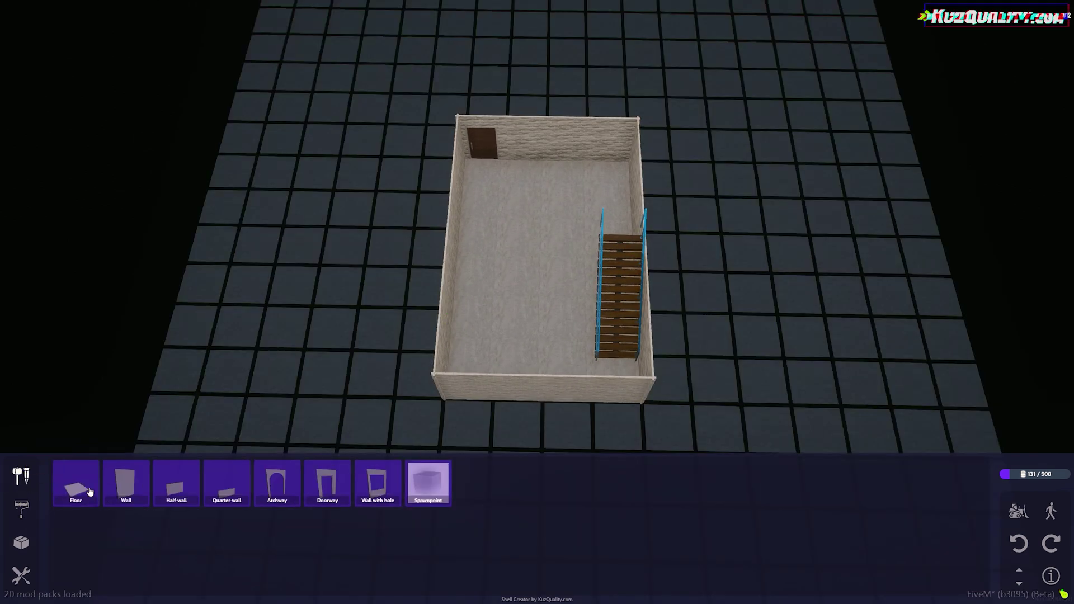
{"action": "left_click", "coordinate": [70, 491]}
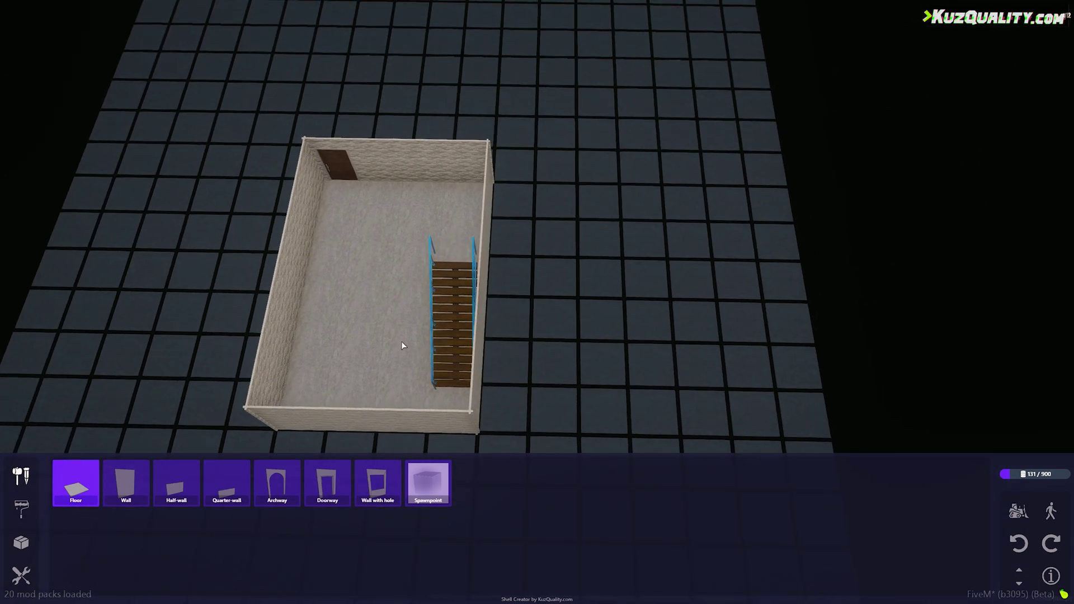
{"action": "right_click_drag", "start_coordinate": [401, 341], "coordinate": [545, 339]}
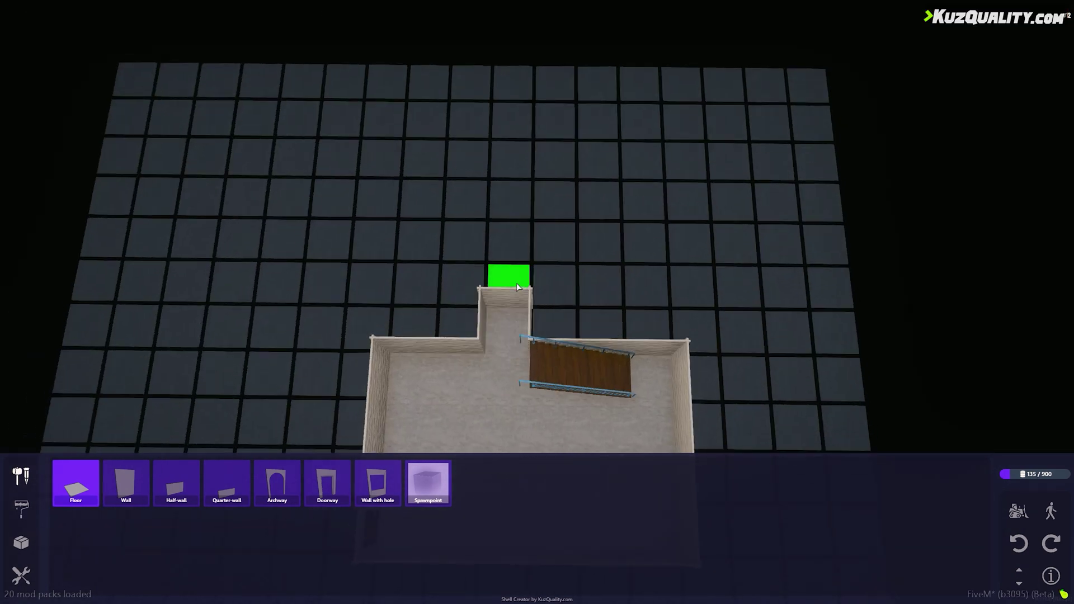
{"action": "left_click", "coordinate": [516, 283]}
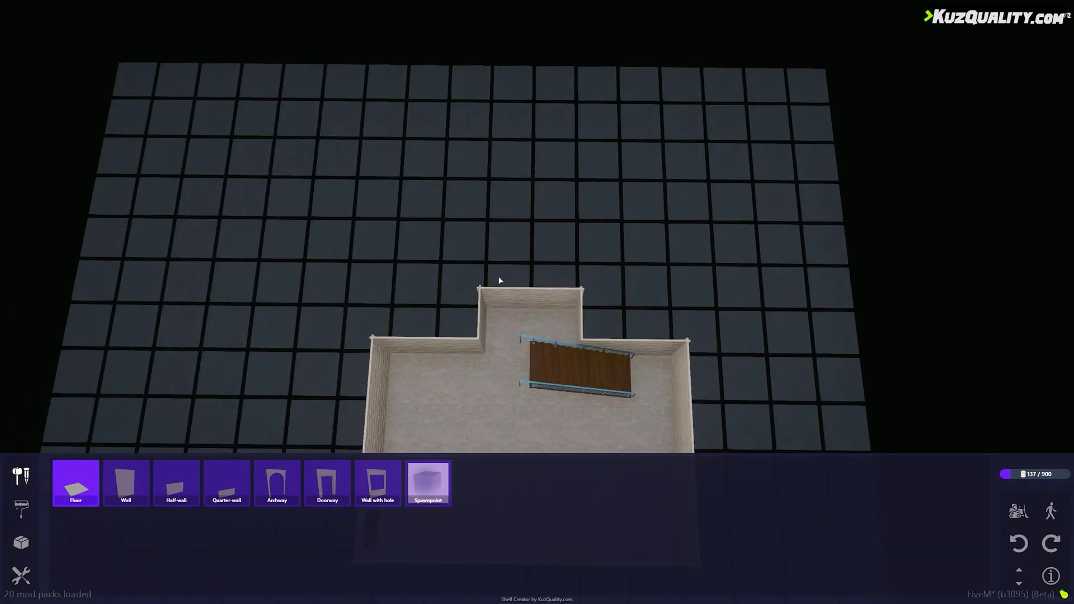
{"action": "right_click_drag", "start_coordinate": [501, 282], "coordinate": [516, 343]}
Step: Place a Generic Door in the wall between the main room and the new side room
{"action": "key", "text": "2"}
{"action": "left_click", "coordinate": [19, 510]}
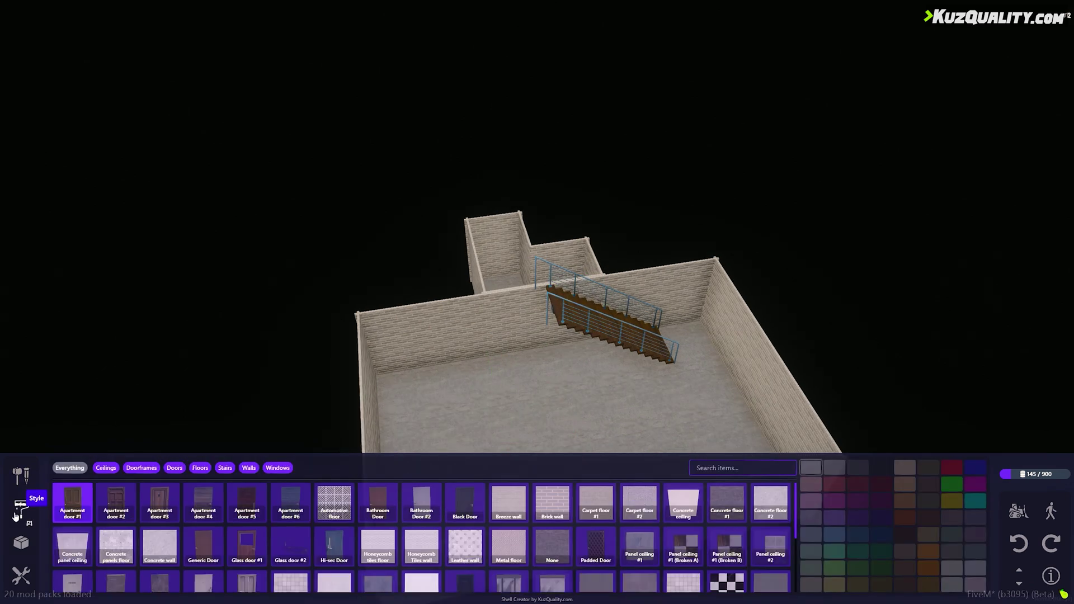
{"action": "left_click", "coordinate": [200, 553]}
{"action": "left_click", "coordinate": [524, 381]}
{"action": "mouse_move", "coordinate": [524, 380]}
{"action": "right_mouse_down"}
{"action": "mouse_move", "coordinate": [352, 384]}
{"action": "mouse_move", "coordinate": [526, 382]}
{"action": "right_mouse_up"}
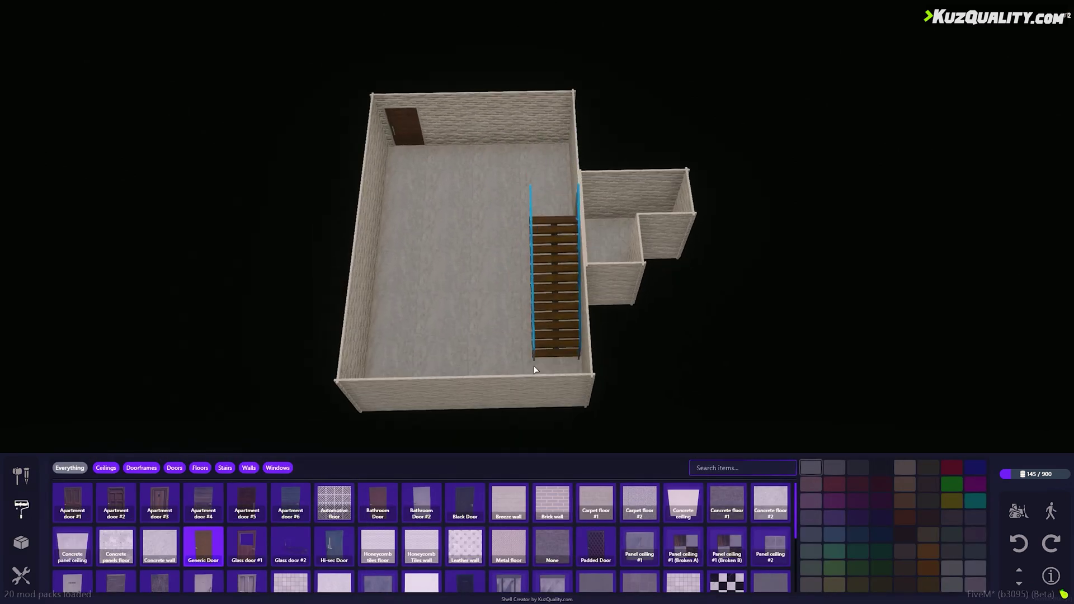
Step: Apply Tiled floor #4 to two rows of three ground-floor tiles beside the entrance door's corner
{"action": "left_click", "coordinate": [200, 468]}
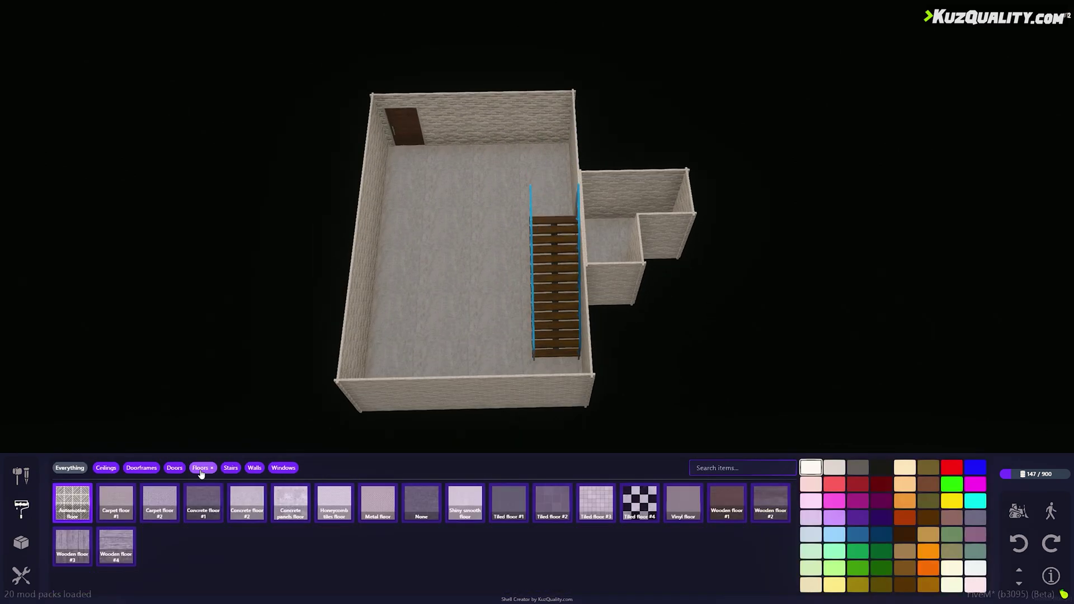
{"action": "left_click", "coordinate": [638, 516]}
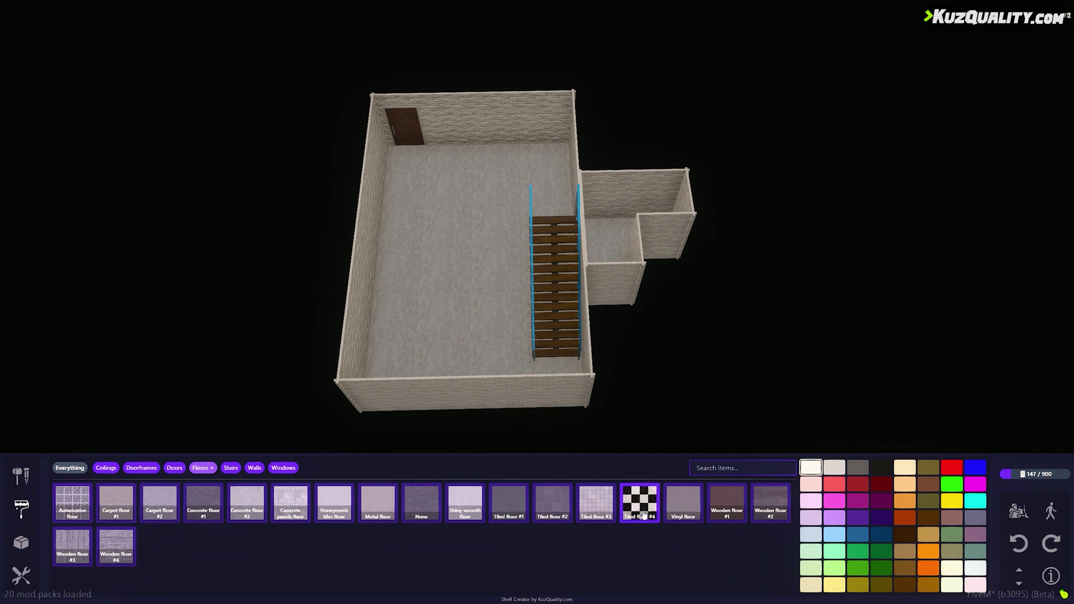
{"action": "middle_click_drag", "start_coordinate": [511, 303], "coordinate": [621, 393]}
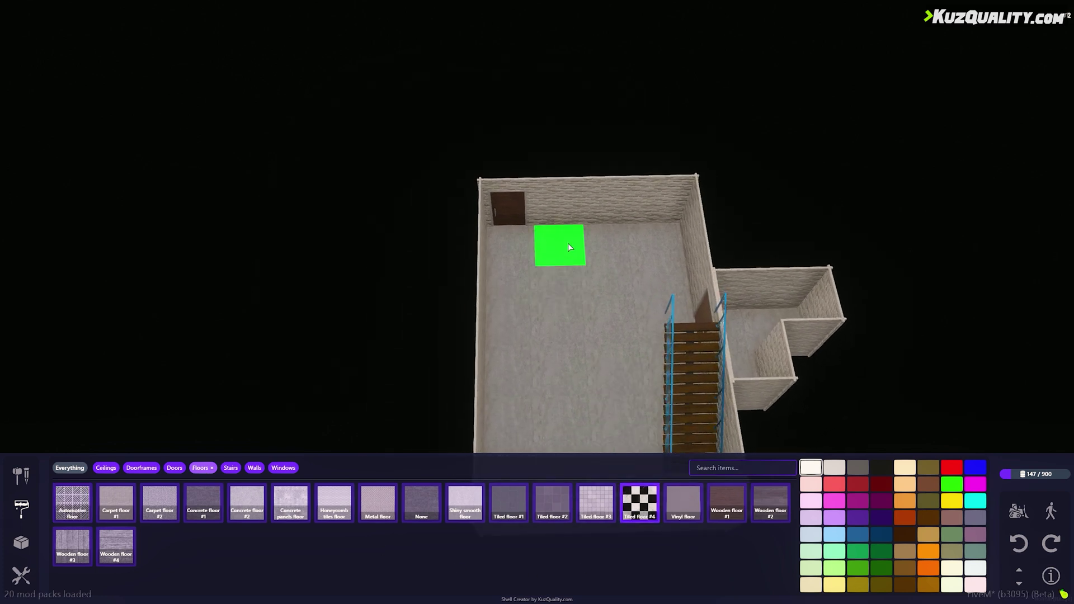
{"action": "left_click_drag", "start_coordinate": [568, 244], "coordinate": [658, 244]}
{"action": "left_click_drag", "start_coordinate": [562, 288], "coordinate": [657, 289]}
Step: Cover the rest of the main room's ground floor with Wooden floor #1 in dark brown
{"action": "right_click_drag", "start_coordinate": [582, 344], "coordinate": [576, 313]}
{"action": "left_click", "coordinate": [726, 503]}
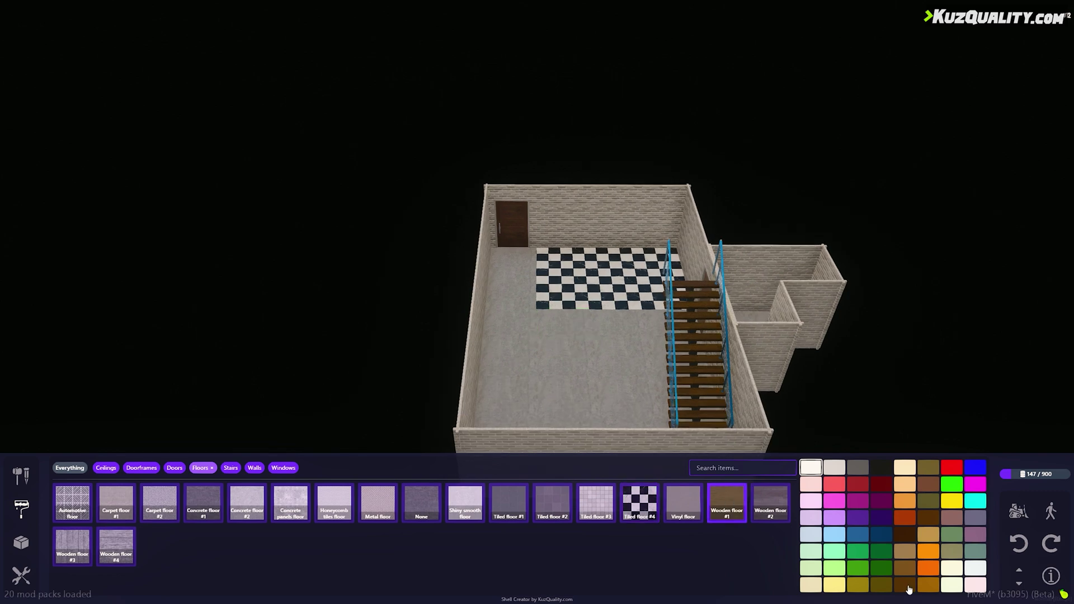
{"action": "left_click", "coordinate": [906, 586]}
{"action": "left_click_drag", "start_coordinate": [508, 263], "coordinate": [504, 358]}
{"action": "right_click_drag", "start_coordinate": [504, 407], "coordinate": [581, 336]}
{"action": "left_click_drag", "start_coordinate": [577, 196], "coordinate": [584, 269]}
{"action": "middle_click_drag", "start_coordinate": [584, 269], "coordinate": [486, 312]}
{"action": "mouse_move", "coordinate": [638, 227]}
{"action": "left_mouse_down"}
{"action": "mouse_move", "coordinate": [590, 273]}
{"action": "mouse_move", "coordinate": [639, 321]}
{"action": "left_mouse_up"}
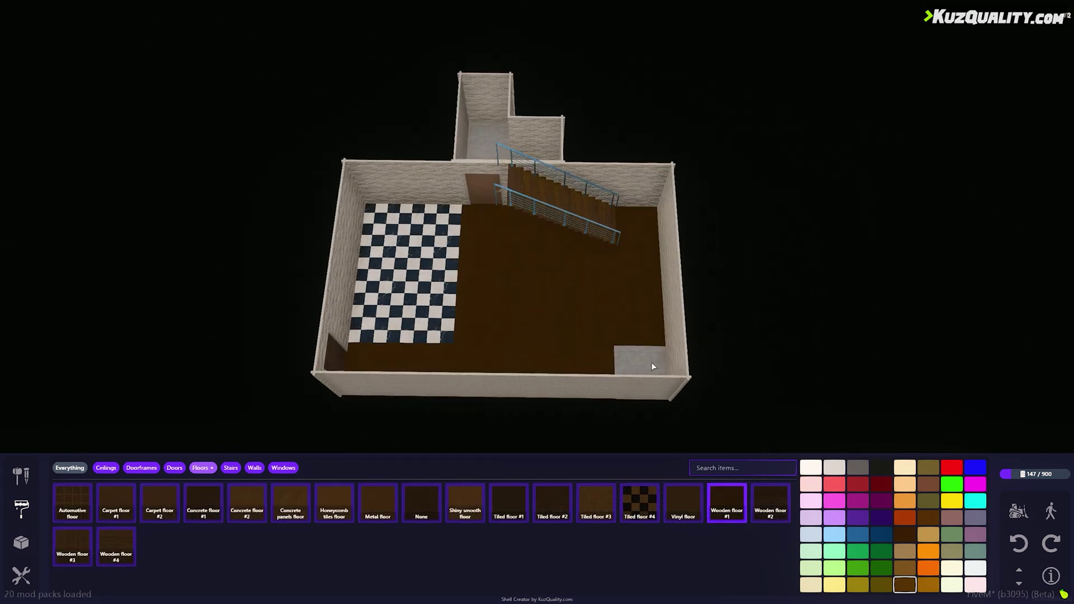
{"action": "left_click", "coordinate": [651, 366]}
Step: Apply the dark brown Wooden floor #1 to the remaining upper-floor tiles
{"action": "right_click_drag", "start_coordinate": [651, 366], "coordinate": [783, 358]}
{"action": "left_click", "coordinate": [1018, 572]}
{"action": "right_click_drag", "start_coordinate": [684, 239], "coordinate": [488, 209]}
{"action": "left_click_drag", "start_coordinate": [488, 209], "coordinate": [615, 190]}
Step: Apply the Honeycomb tiles floor in light grey to the side room's floor
{"action": "mouse_move", "coordinate": [616, 190]}
{"action": "right_mouse_down"}
{"action": "mouse_move", "coordinate": [463, 280]}
{"action": "mouse_move", "coordinate": [639, 347]}
{"action": "mouse_move", "coordinate": [504, 380]}
{"action": "right_mouse_up"}
{"action": "scroll", "coordinate": [640, 347], "scroll_direction": "down", "scroll_amount": 1}
{"action": "left_click", "coordinate": [339, 506]}
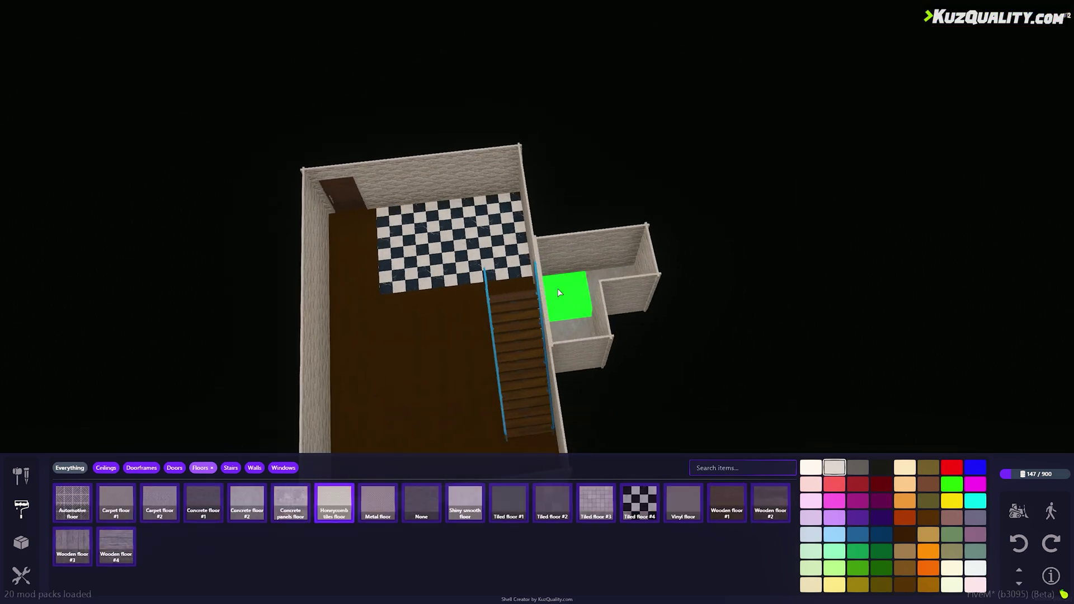
{"action": "left_click_drag", "start_coordinate": [557, 288], "coordinate": [601, 330]}
Step: Apply the Honeycomb Tiles wall in pale green to the ground-floor walls around the checkered floor
{"action": "scroll", "coordinate": [585, 342], "scroll_direction": "up", "scroll_amount": 2}
{"action": "right_click_drag", "start_coordinate": [585, 341], "coordinate": [502, 295]}
{"action": "left_click", "coordinate": [254, 468]}
{"action": "mouse_move", "coordinate": [436, 271]}
{"action": "right_mouse_down"}
{"action": "mouse_move", "coordinate": [496, 241]}
{"action": "mouse_move", "coordinate": [464, 344]}
{"action": "right_mouse_up"}
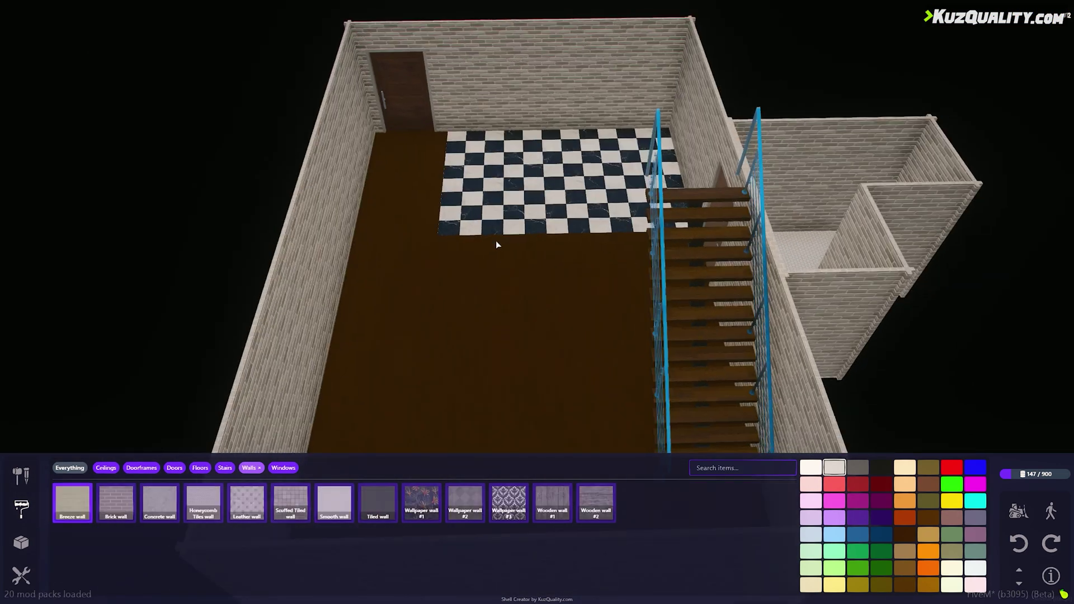
{"action": "left_click", "coordinate": [203, 503]}
{"action": "mouse_move", "coordinate": [448, 163]}
{"action": "left_mouse_down"}
{"action": "mouse_move", "coordinate": [685, 191]}
{"action": "mouse_move", "coordinate": [699, 252]}
{"action": "left_mouse_up"}
{"action": "right_click_drag", "start_coordinate": [699, 252], "coordinate": [603, 233]}
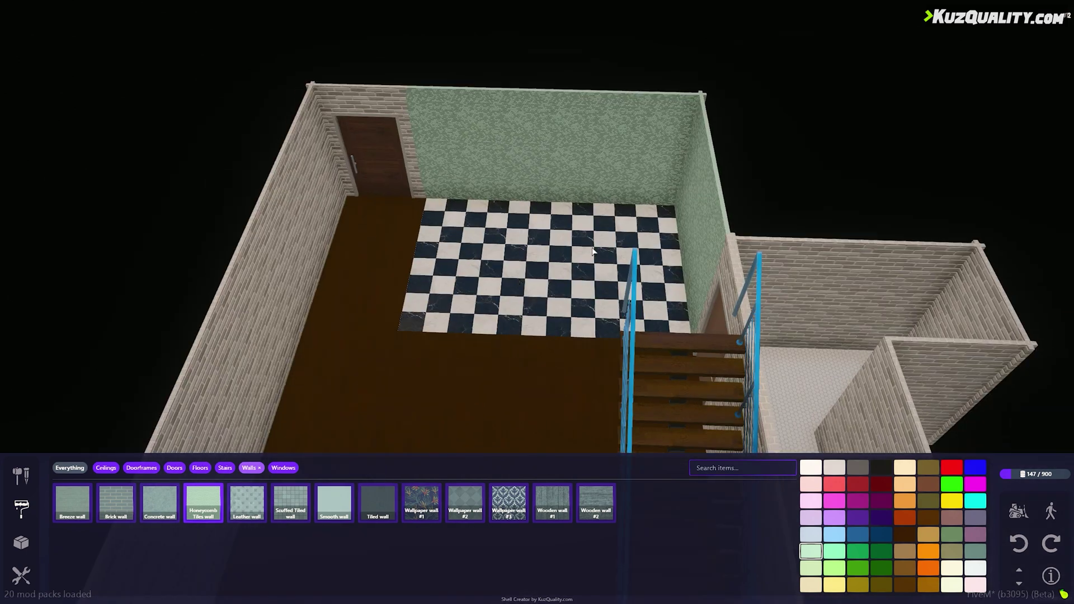
Step: Build a half-wall between the entrance strip and the checkered floor, with pale green Honeycomb Tiles wall on its checkered side
{"action": "left_click", "coordinate": [21, 475]}
{"action": "left_click", "coordinate": [176, 482]}
{"action": "left_click", "coordinate": [416, 226]}
{"action": "left_click", "coordinate": [408, 279]}
{"action": "left_click", "coordinate": [21, 509]}
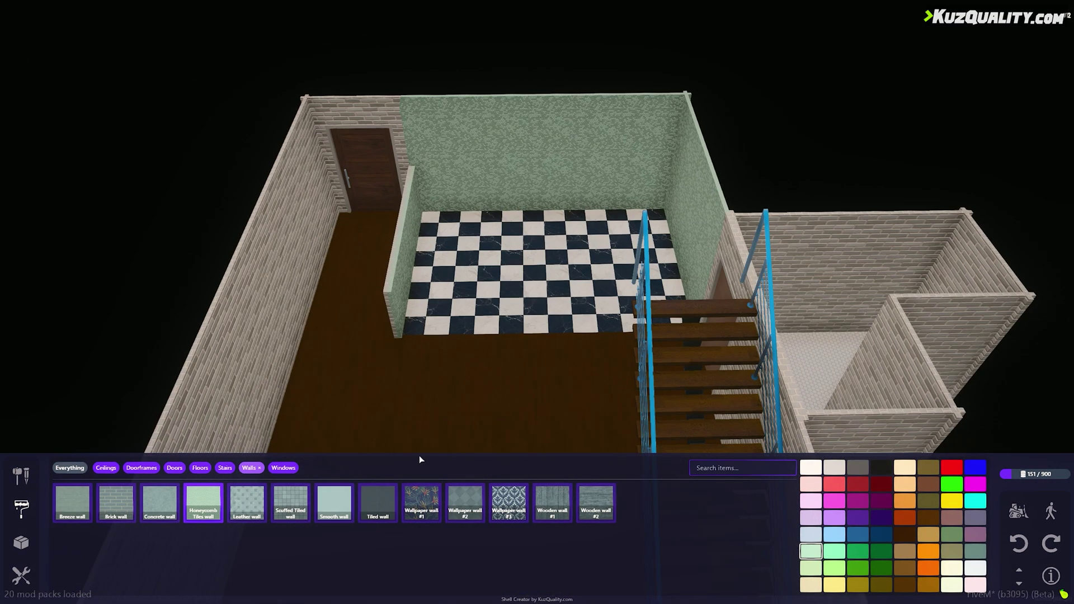
Step: Apply the Smooth wall style in cream to the main room's remaining ground-floor walls
{"action": "left_click", "coordinate": [334, 503]}
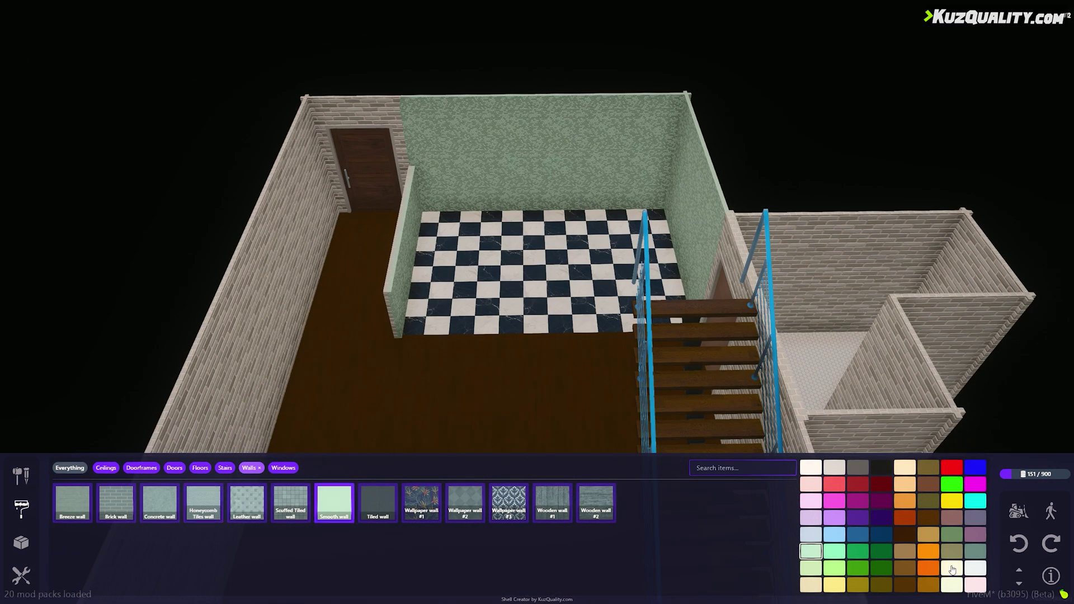
{"action": "left_click", "coordinate": [951, 568]}
{"action": "right_click_drag", "start_coordinate": [615, 290], "coordinate": [333, 254]}
{"action": "left_click_drag", "start_coordinate": [615, 173], "coordinate": [185, 263]}
{"action": "mouse_move", "coordinate": [391, 268]}
{"action": "right_mouse_down"}
{"action": "mouse_move", "coordinate": [246, 294]}
{"action": "mouse_move", "coordinate": [184, 280]}
{"action": "right_mouse_up"}
{"action": "left_click_drag", "start_coordinate": [313, 213], "coordinate": [542, 187]}
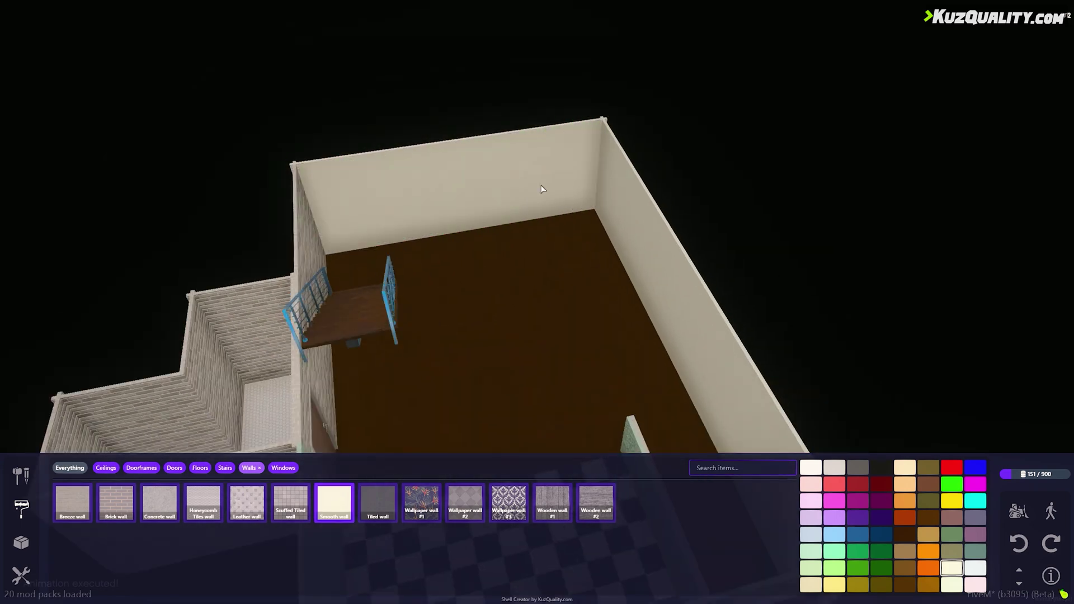
{"action": "right_click_drag", "start_coordinate": [542, 187], "coordinate": [403, 163]}
Step: Apply the cream Smooth wall style to the upper-level walls and the upper half-wall
{"action": "mouse_move", "coordinate": [403, 146]}
{"action": "left_mouse_down"}
{"action": "mouse_move", "coordinate": [467, 158]}
{"action": "mouse_move", "coordinate": [688, 117]}
{"action": "left_mouse_up"}
{"action": "mouse_move", "coordinate": [688, 118]}
{"action": "right_mouse_down"}
{"action": "mouse_move", "coordinate": [408, 262]}
{"action": "mouse_move", "coordinate": [459, 223]}
{"action": "mouse_move", "coordinate": [550, 120]}
{"action": "right_mouse_up"}
{"action": "mouse_move", "coordinate": [431, 138]}
{"action": "right_mouse_down"}
{"action": "mouse_move", "coordinate": [336, 218]}
{"action": "mouse_move", "coordinate": [707, 210]}
{"action": "right_mouse_up"}
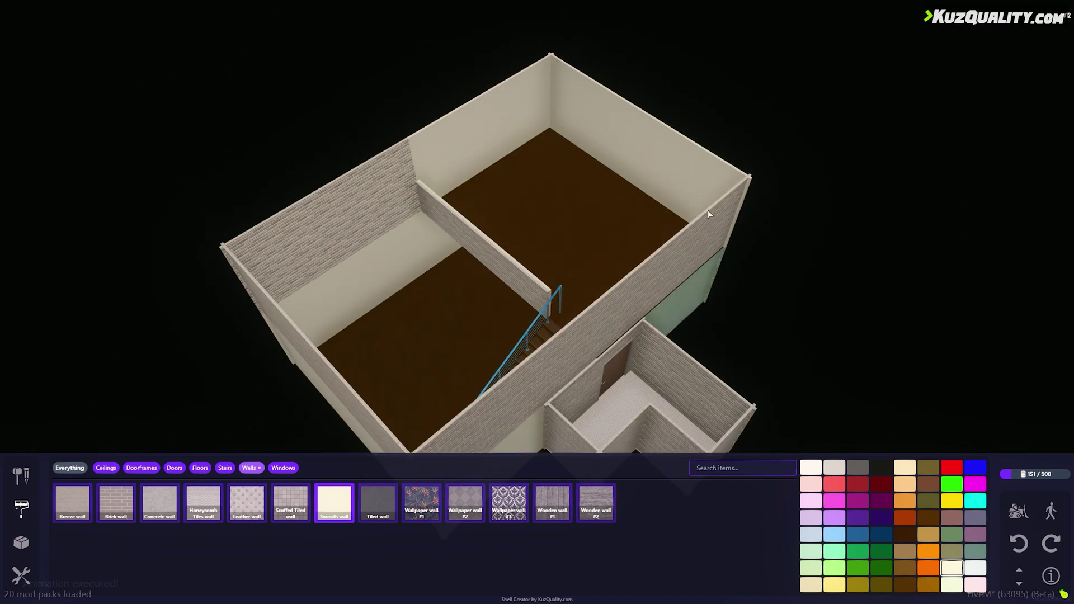
{"action": "left_click_drag", "start_coordinate": [448, 209], "coordinate": [522, 282]}
{"action": "left_click_drag", "start_coordinate": [400, 191], "coordinate": [277, 249]}
{"action": "right_click_drag", "start_coordinate": [615, 263], "coordinate": [246, 269]}
{"action": "left_click_drag", "start_coordinate": [560, 134], "coordinate": [391, 207]}
{"action": "mouse_move", "coordinate": [391, 207]}
{"action": "right_mouse_down"}
{"action": "mouse_move", "coordinate": [235, 230]}
{"action": "mouse_move", "coordinate": [269, 235]}
{"action": "right_mouse_up"}
{"action": "left_click_drag", "start_coordinate": [504, 173], "coordinate": [334, 226]}
{"action": "right_click_drag", "start_coordinate": [334, 226], "coordinate": [259, 249]}
{"action": "scroll", "coordinate": [393, 249], "scroll_direction": "down", "scroll_amount": 2}
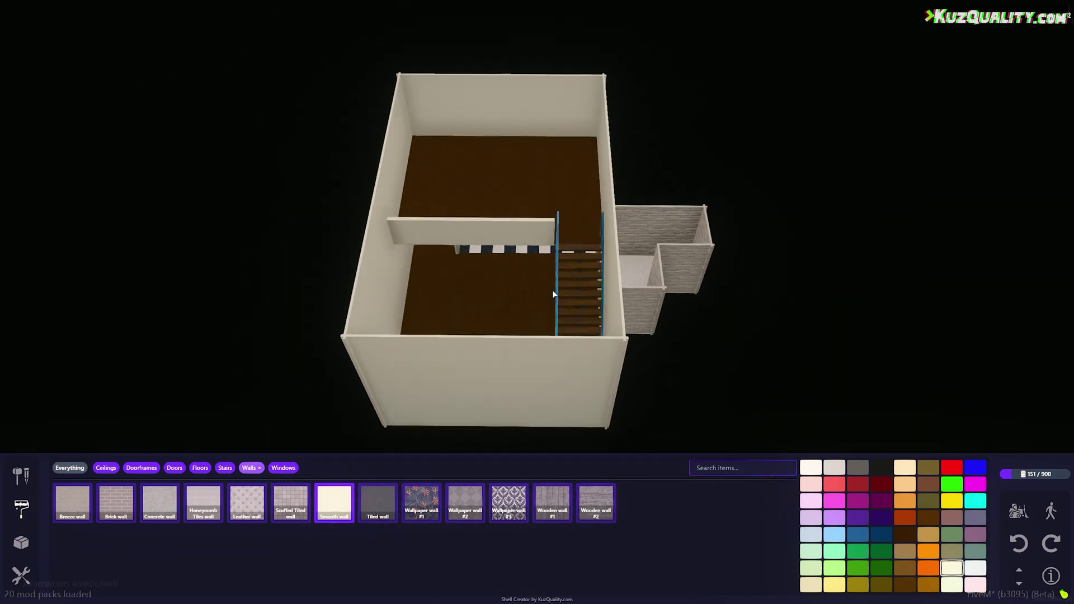
Step: Apply the Smooth wall style in white to all walls of the ground-floor side room
{"action": "key", "text": "Page_Down"}
{"action": "key", "text": "d"}
{"action": "left_click", "coordinate": [974, 572]}
{"action": "left_click", "coordinate": [506, 233]}
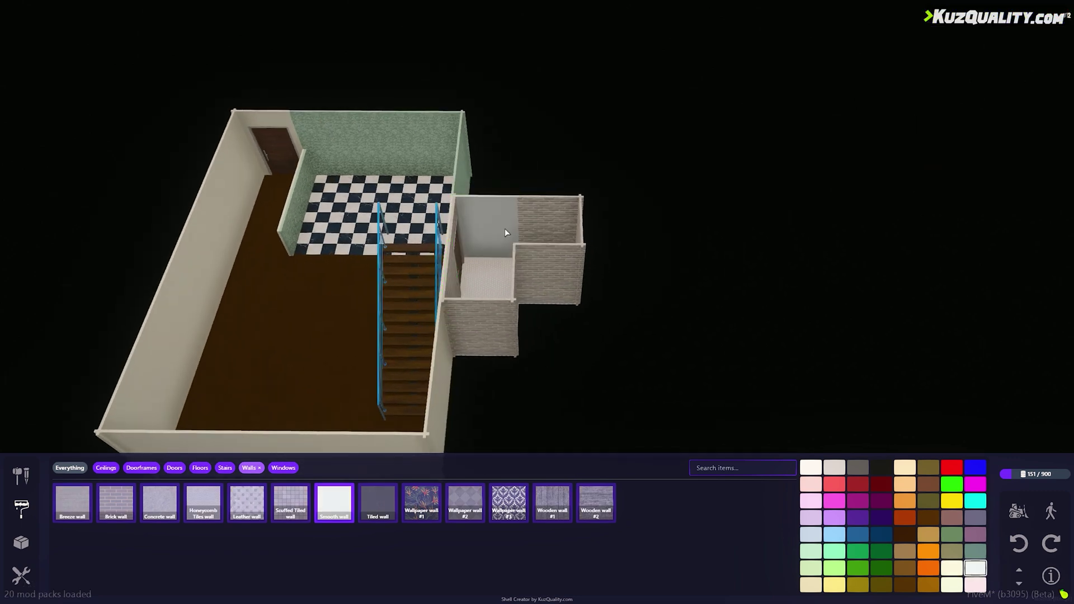
{"action": "right_click_drag", "start_coordinate": [505, 232], "coordinate": [722, 237]}
{"action": "left_click_drag", "start_coordinate": [492, 252], "coordinate": [535, 279]}
{"action": "right_click_drag", "start_coordinate": [515, 396], "coordinate": [538, 311]}
Step: Place a Spotlight in golden tan above the entrance strip near the apartment door
{"action": "left_click", "coordinate": [203, 470]}
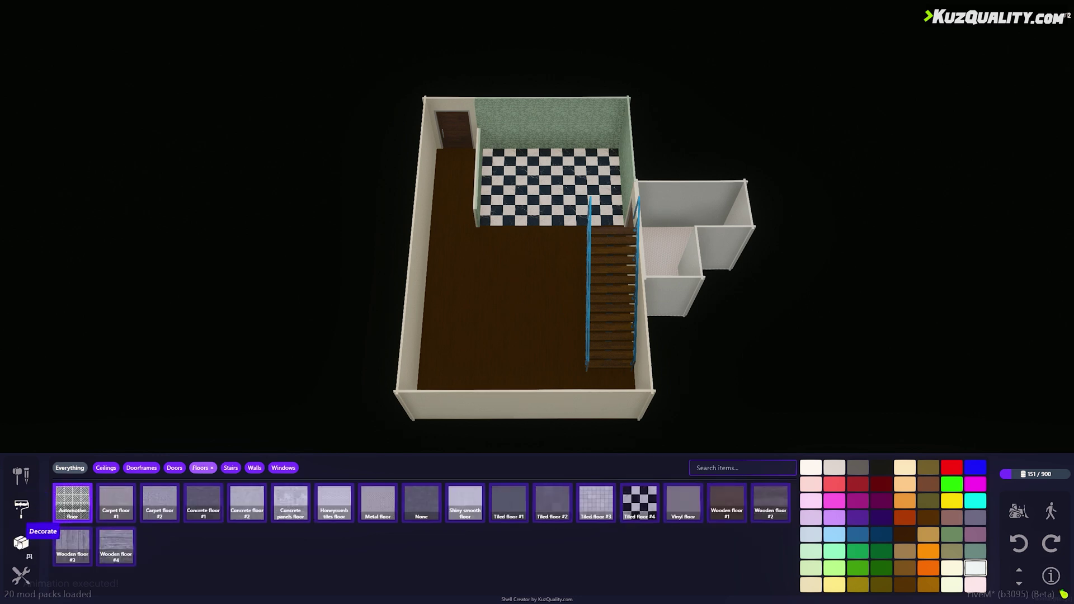
{"action": "left_click", "coordinate": [20, 542]}
{"action": "left_click", "coordinate": [284, 468]}
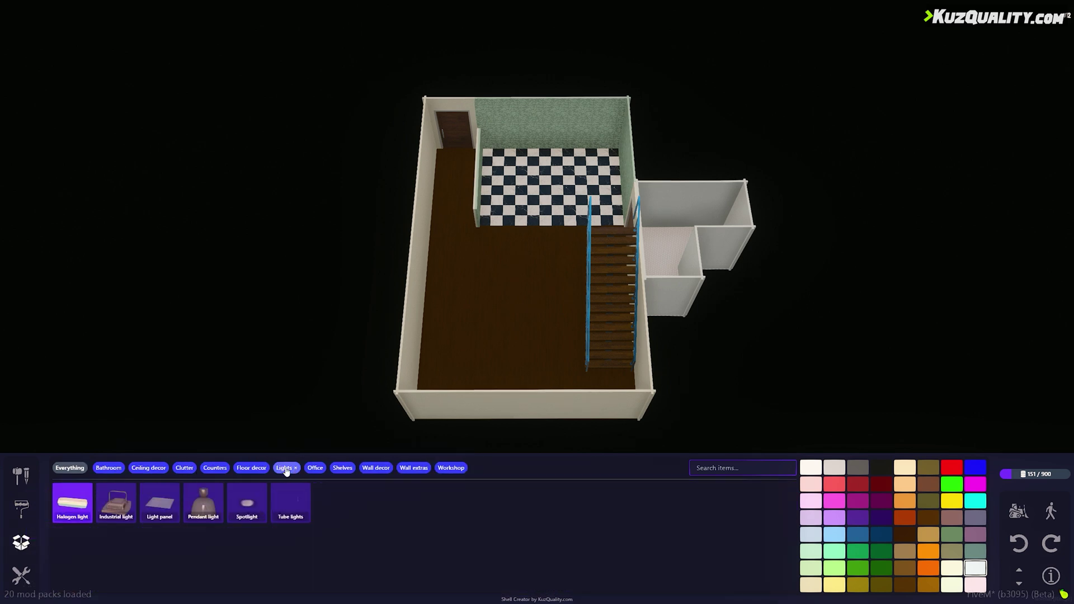
{"action": "left_click", "coordinate": [245, 506]}
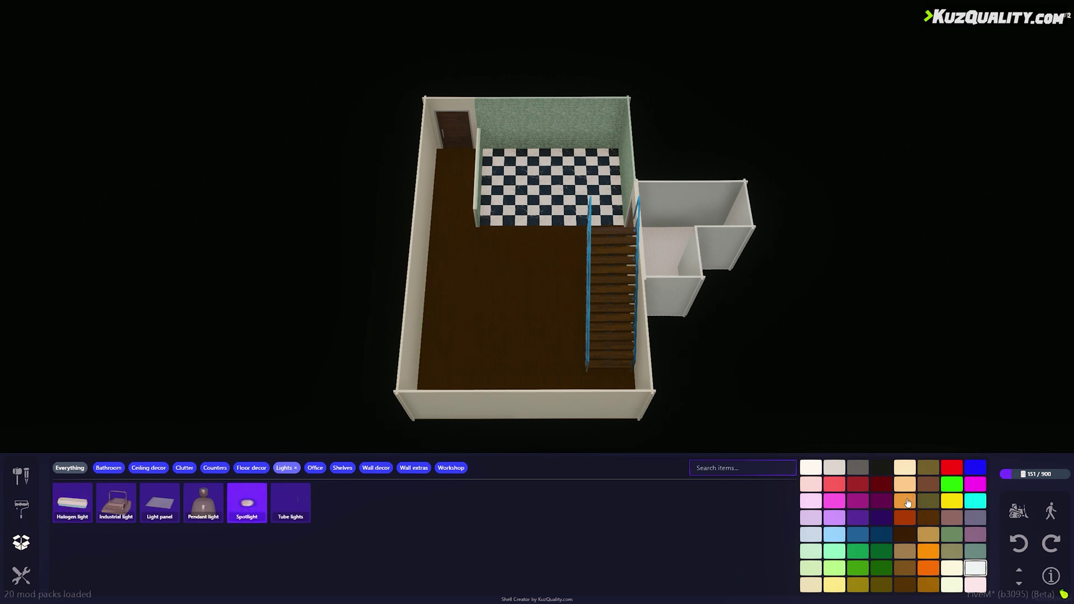
{"action": "left_click", "coordinate": [929, 534]}
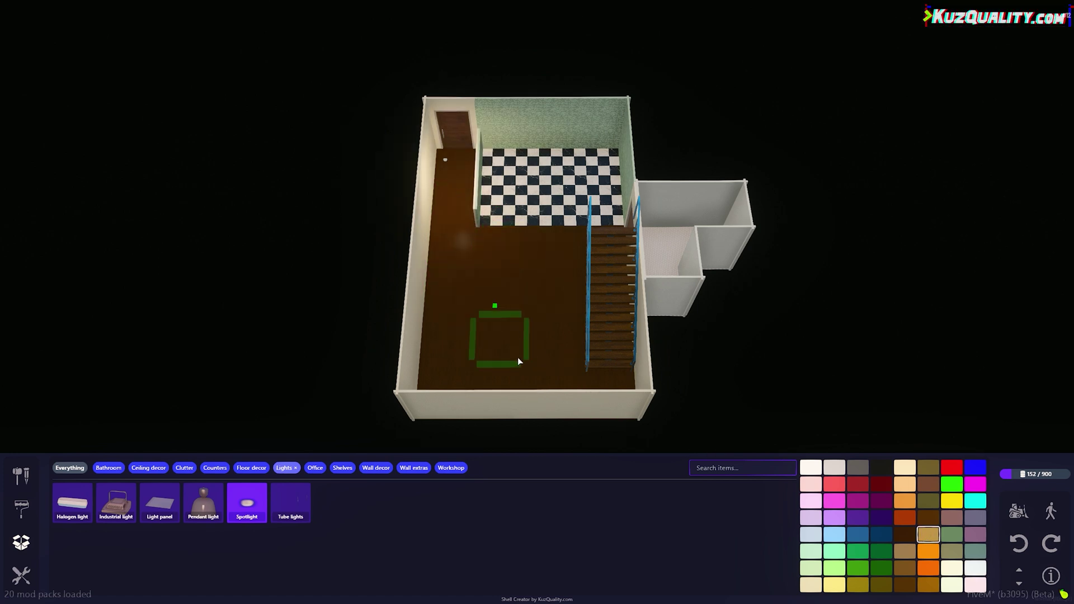
Step: Place another golden tan Spotlight above the middle of the checkered floor
{"action": "scroll", "coordinate": [515, 361], "scroll_direction": "up", "scroll_amount": 2}
{"action": "middle_click_drag", "start_coordinate": [513, 362], "coordinate": [602, 351]}
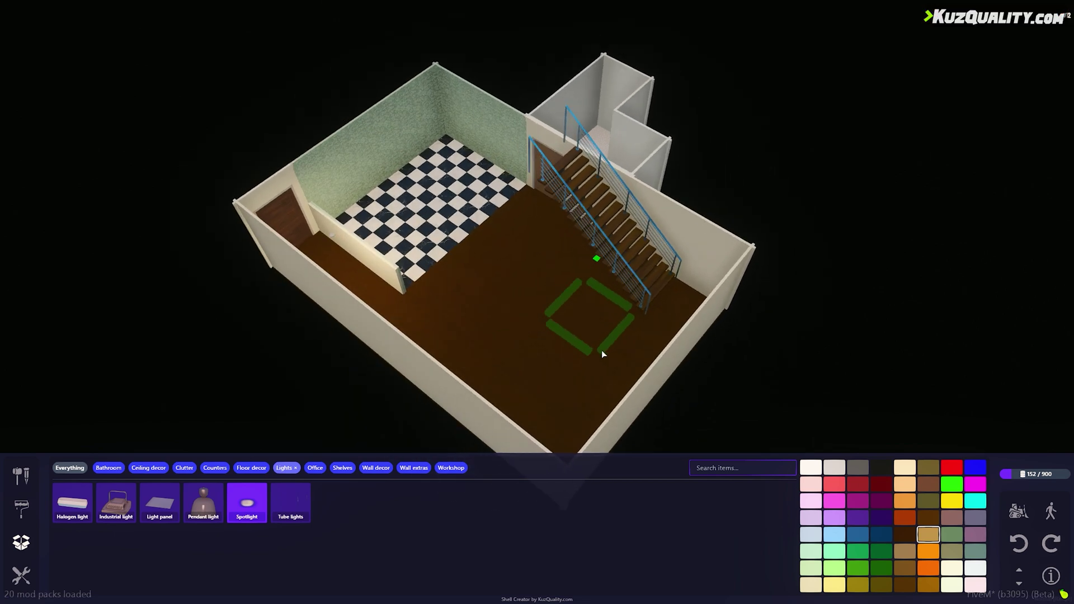
{"action": "right_click_drag", "start_coordinate": [601, 354], "coordinate": [546, 231]}
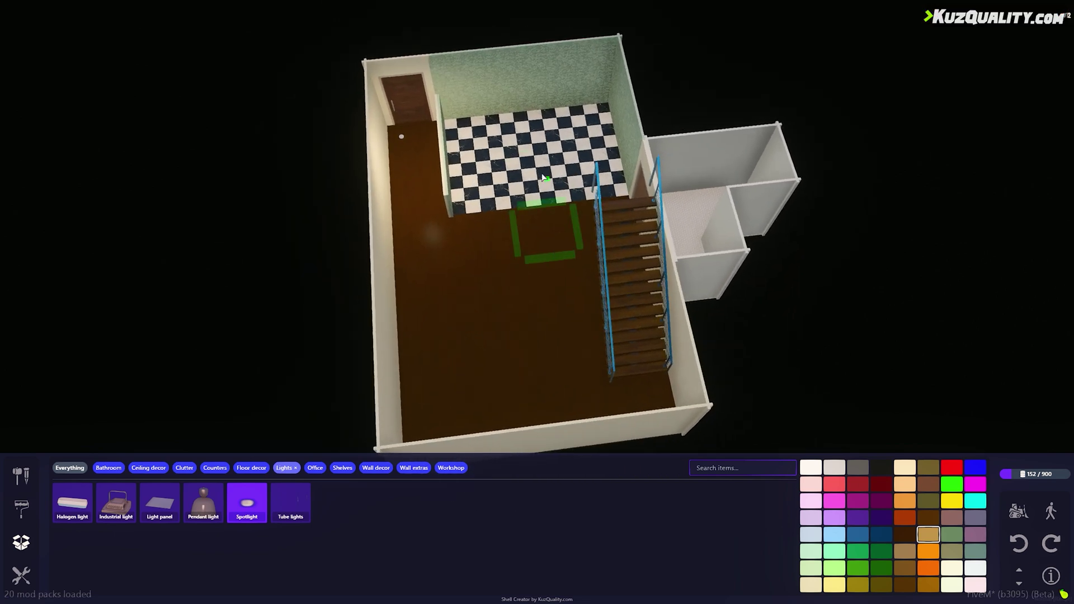
{"action": "left_click", "coordinate": [528, 148]}
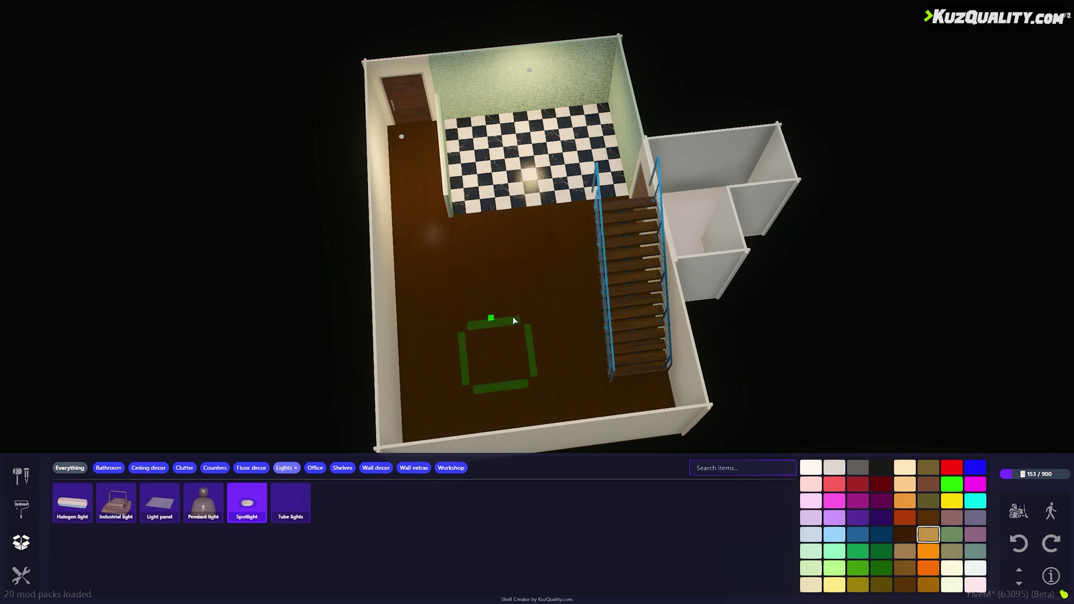
{"action": "left_click", "coordinate": [543, 266]}
{"action": "right_click_drag", "start_coordinate": [539, 313], "coordinate": [672, 330]}
{"action": "left_click", "coordinate": [1018, 571]}
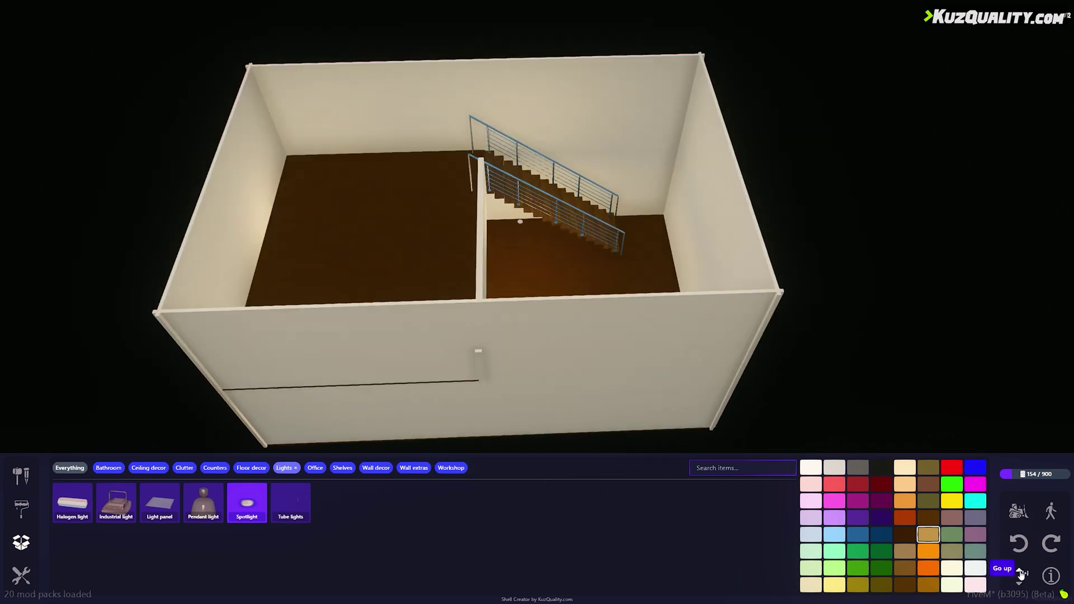
{"action": "key", "text": "ctrl+z"}
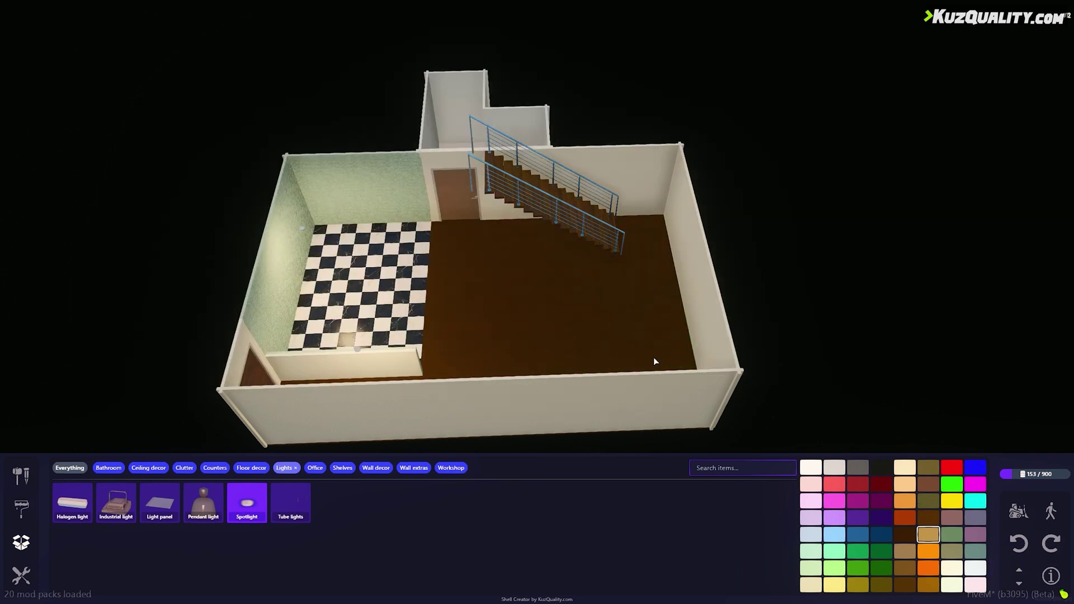
Step: Place a golden tan Spotlight at upper-floor level above the open area beside the stairs
{"action": "right_click_drag", "start_coordinate": [603, 338], "coordinate": [448, 345]}
{"action": "left_click", "coordinate": [1019, 570]}
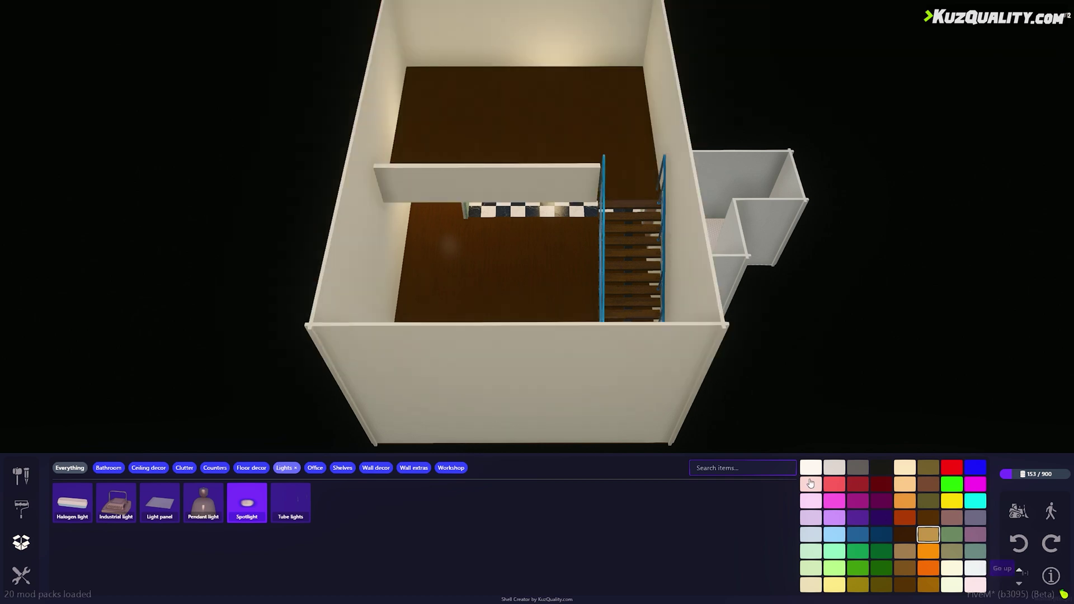
{"action": "right_click_drag", "start_coordinate": [512, 361], "coordinate": [634, 359]}
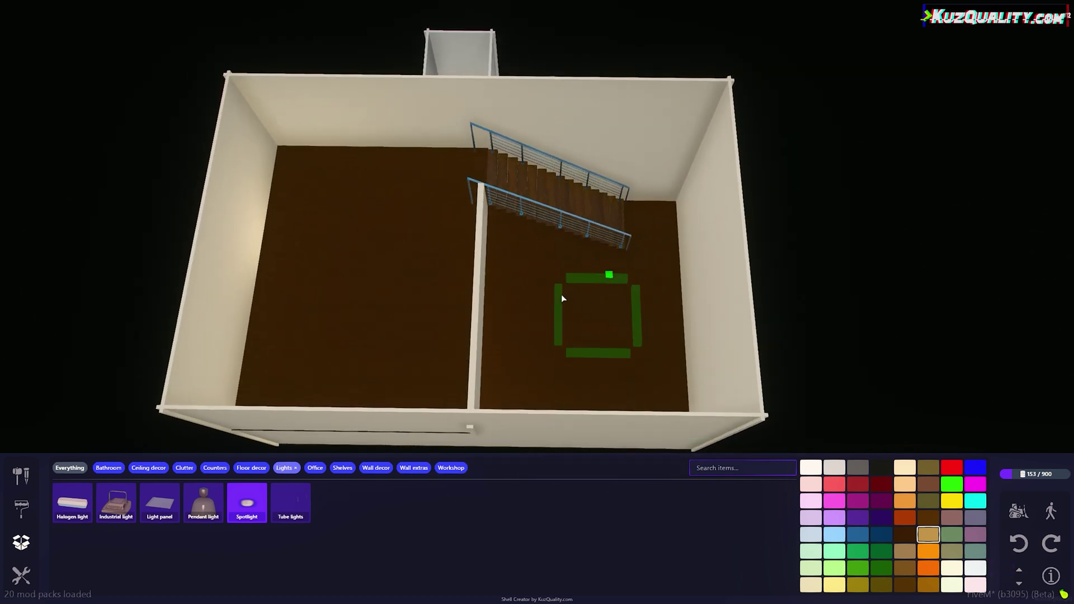
{"action": "left_click", "coordinate": [561, 294]}
{"action": "right_click_drag", "start_coordinate": [539, 355], "coordinate": [388, 364]}
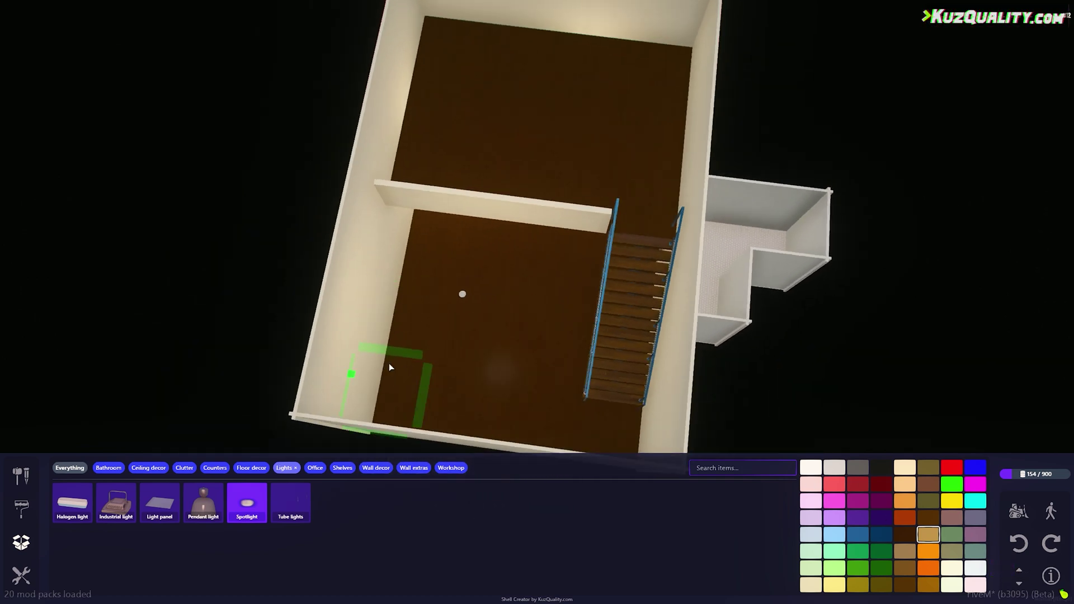
Step: Place two golden tan Spotlights side by side above the upper floor beyond the half-wall
{"action": "key", "text": "w"}
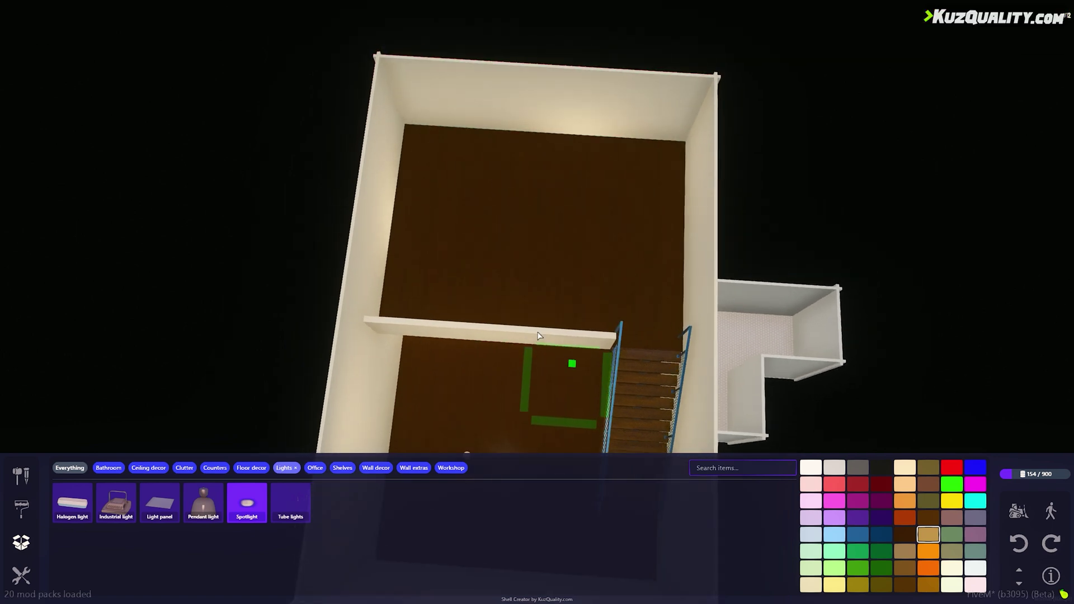
{"action": "left_click", "coordinate": [475, 214]}
{"action": "left_click", "coordinate": [599, 227]}
{"action": "right_click_drag", "start_coordinate": [555, 349], "coordinate": [562, 296]}
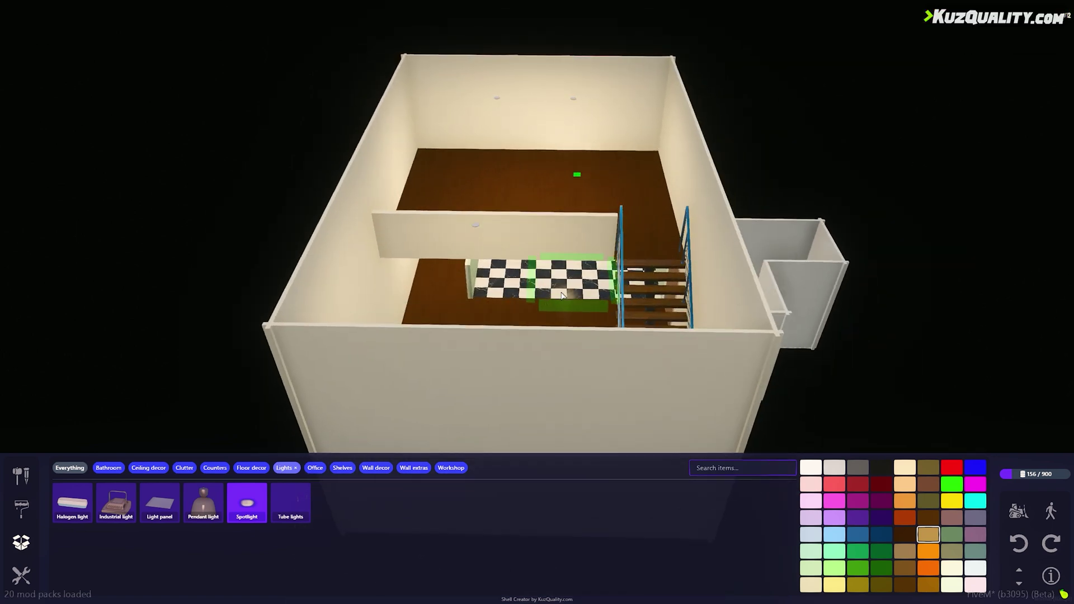
Step: Place a golden tan Spotlight in the ground-floor side room
{"action": "left_click", "coordinate": [1017, 586]}
{"action": "right_click_drag", "start_coordinate": [605, 324], "coordinate": [555, 343]}
{"action": "left_click", "coordinate": [606, 338]}
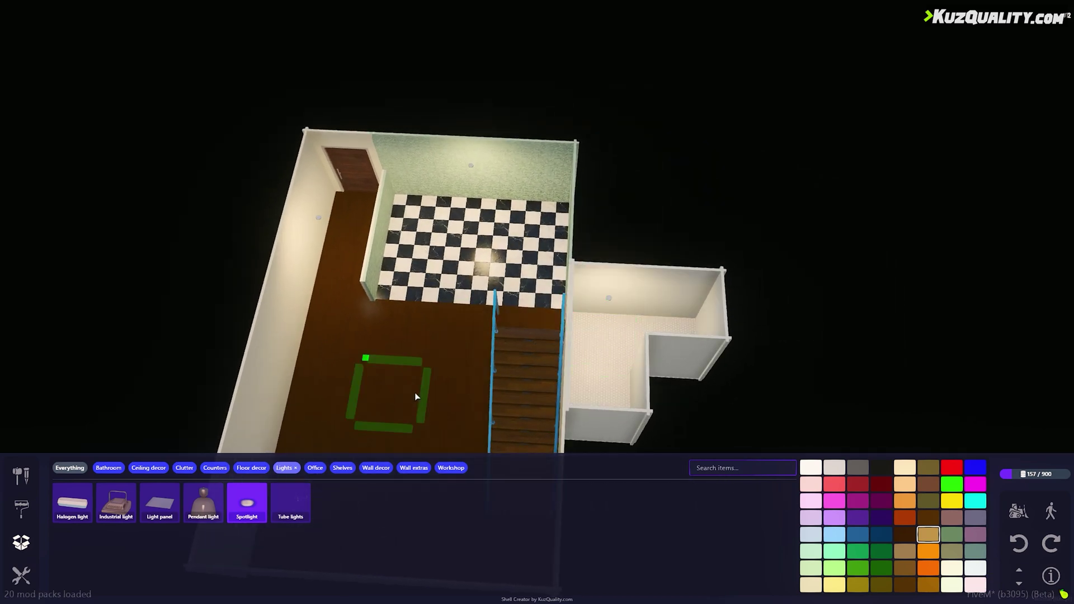
Step: Place a Window #3 in the upper-floor long wall opposite the side room and another in the same wall on the ground floor
{"action": "middle_click_drag", "start_coordinate": [416, 394], "coordinate": [549, 299]}
{"action": "left_click", "coordinate": [1020, 573]}
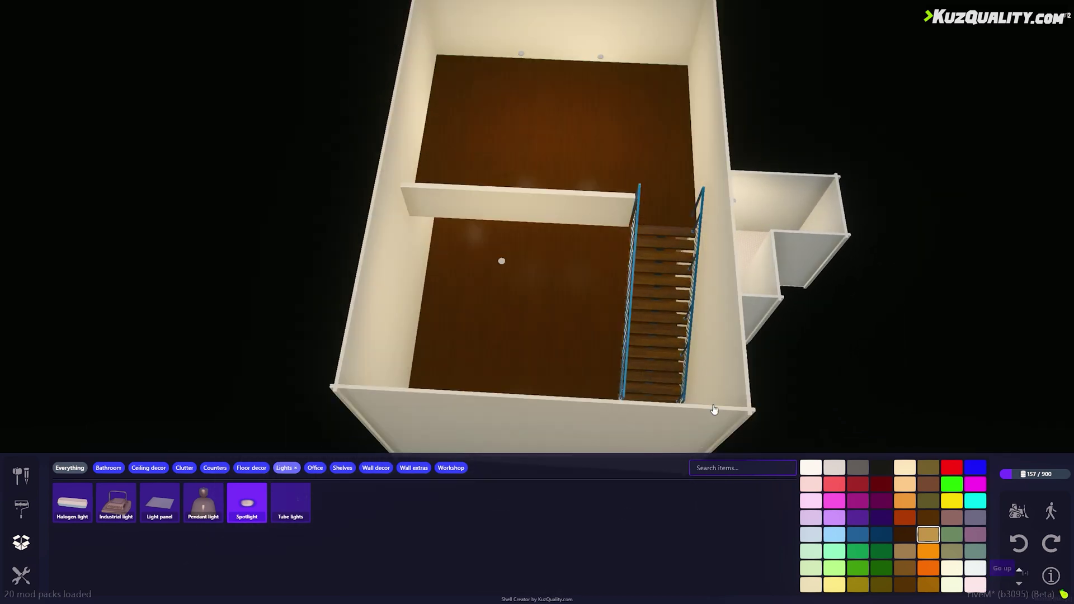
{"action": "mouse_move", "coordinate": [517, 330]}
{"action": "right_mouse_down"}
{"action": "mouse_move", "coordinate": [595, 356]}
{"action": "mouse_move", "coordinate": [689, 353]}
{"action": "mouse_move", "coordinate": [481, 326]}
{"action": "mouse_move", "coordinate": [501, 330]}
{"action": "right_mouse_up"}
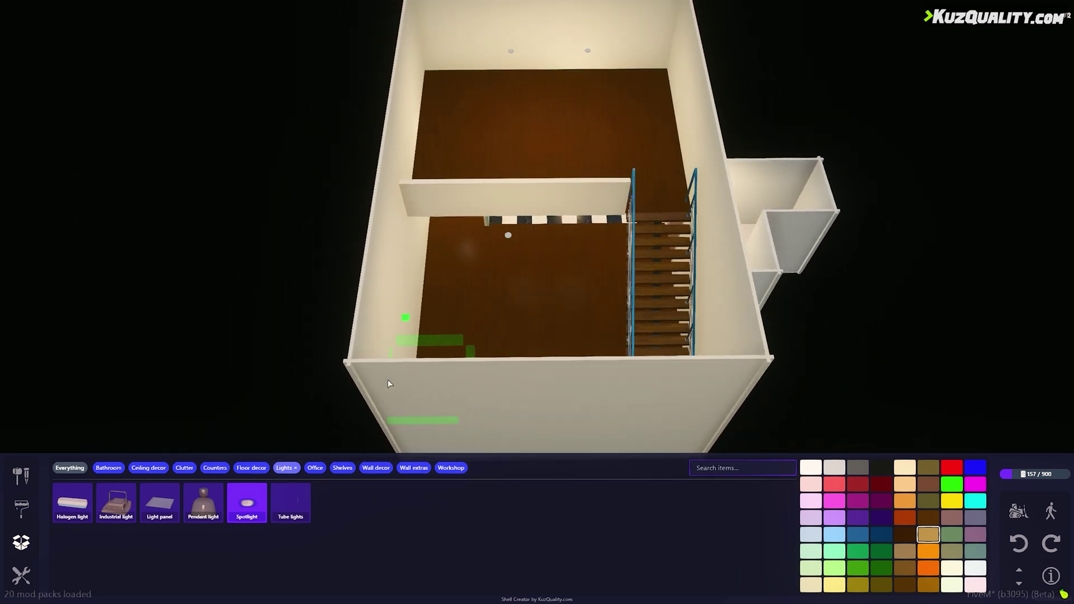
{"action": "left_click", "coordinate": [24, 521]}
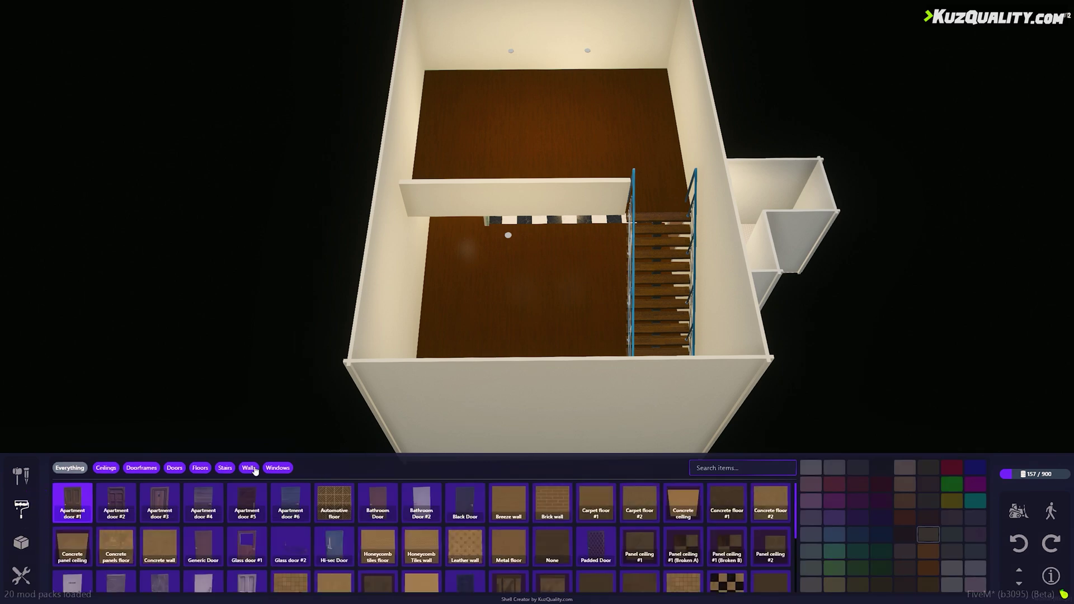
{"action": "left_click", "coordinate": [275, 468]}
{"action": "right_click_drag", "start_coordinate": [465, 319], "coordinate": [341, 311]}
{"action": "left_click", "coordinate": [162, 507]}
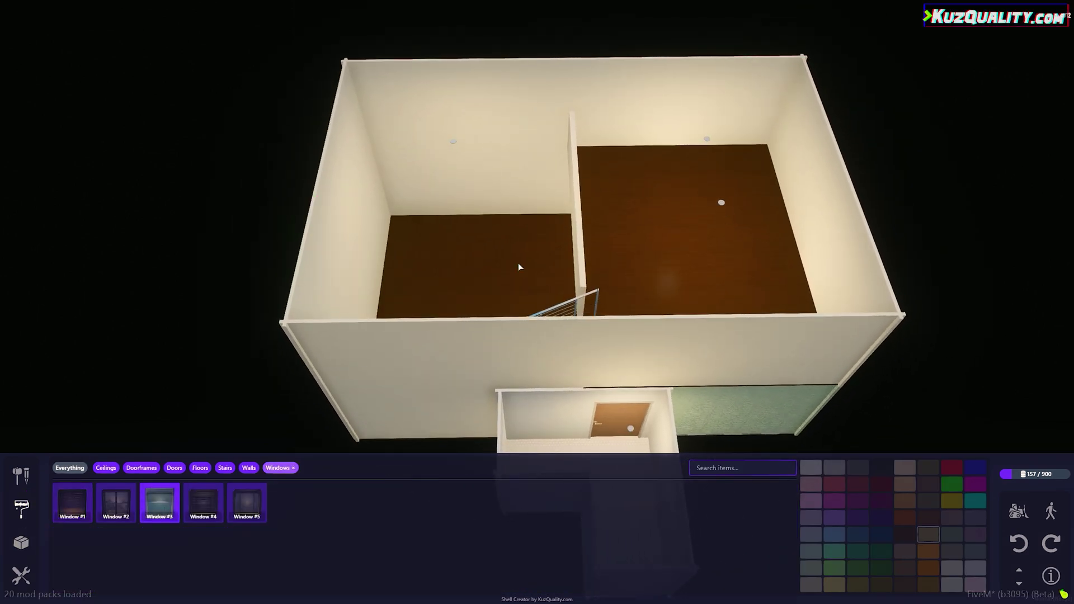
{"action": "left_click", "coordinate": [680, 103]}
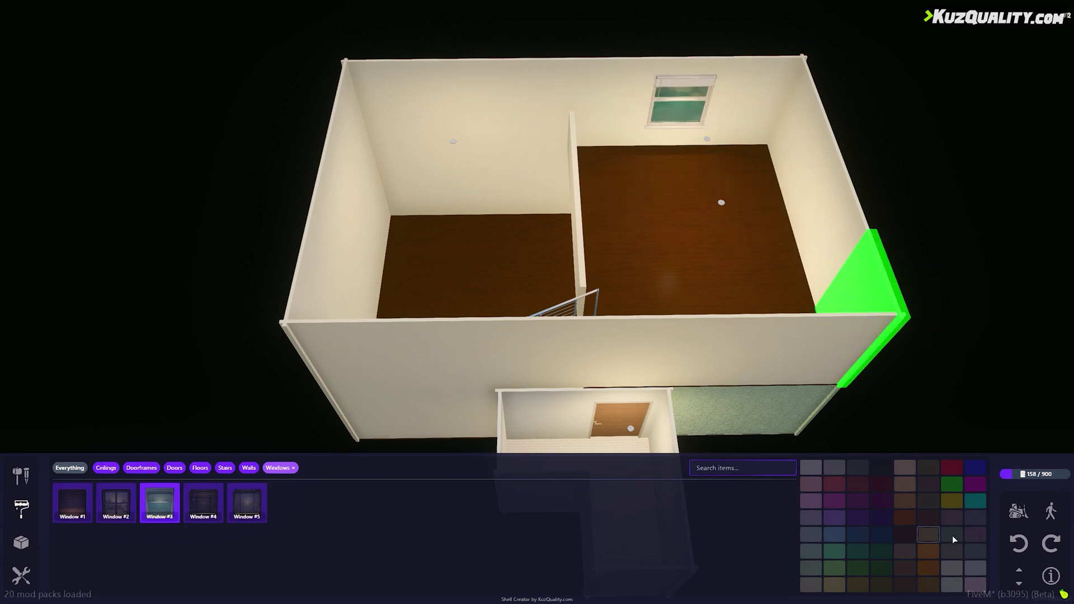
{"action": "left_click", "coordinate": [1018, 583]}
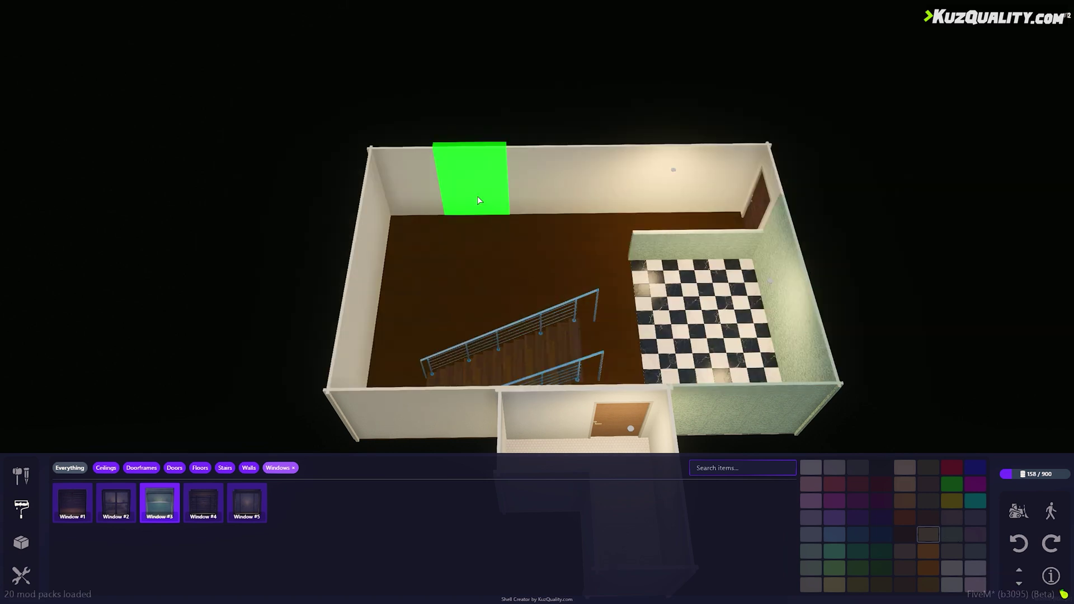
{"action": "left_click", "coordinate": [479, 200]}
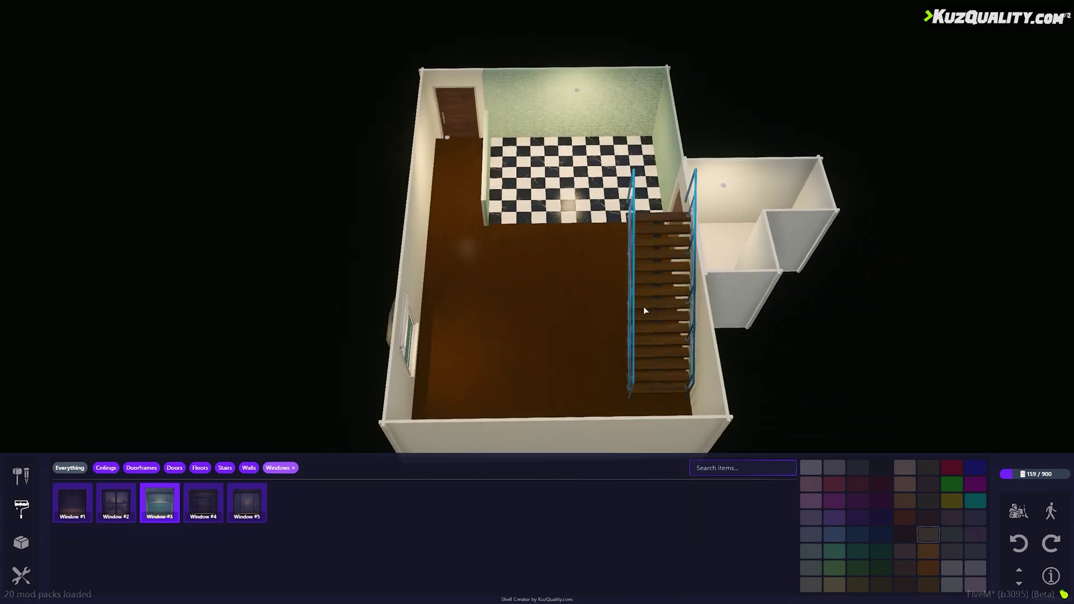
Step: Place a muted green Kitchen cooker midway along the checkered area's back wall, with a matching Kitchen corner on each side
{"action": "left_click", "coordinate": [22, 543]}
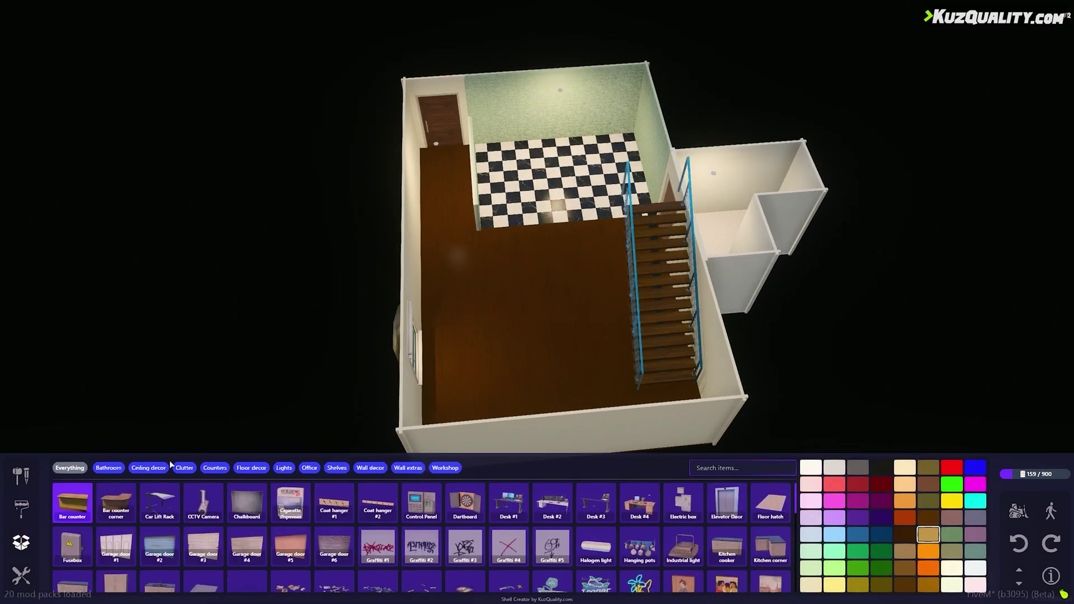
{"action": "left_click", "coordinate": [204, 468]}
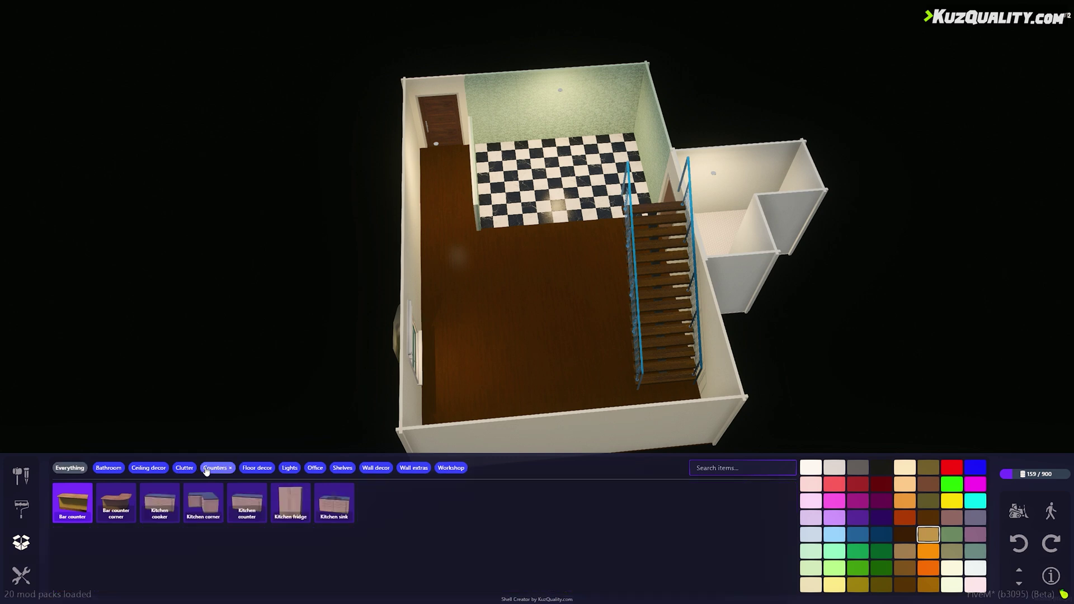
{"action": "left_click", "coordinate": [159, 503]}
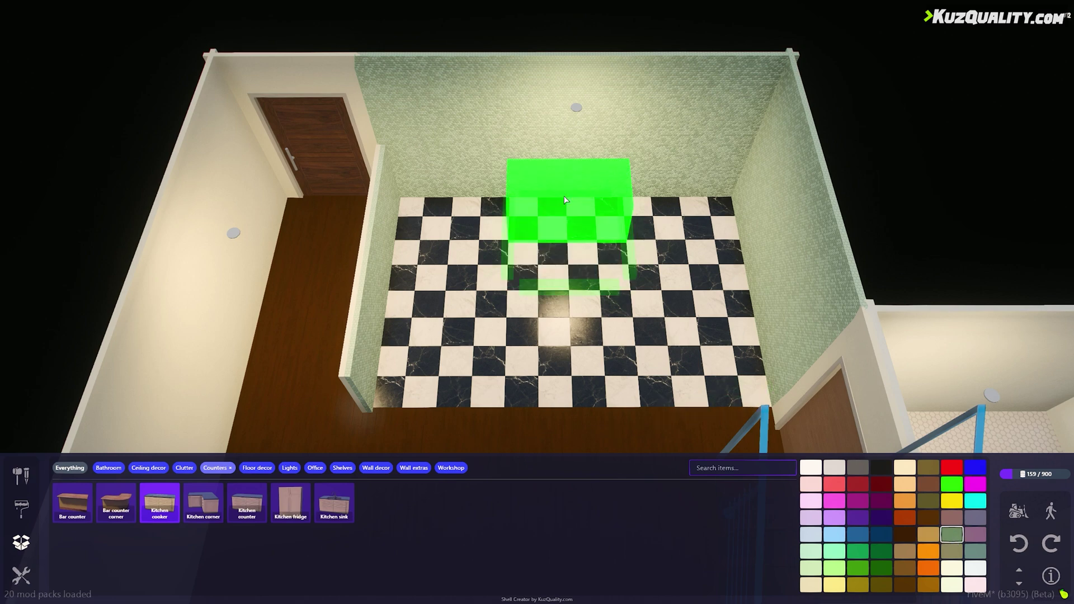
{"action": "left_click", "coordinate": [565, 196]}
{"action": "left_click", "coordinate": [203, 503]}
{"action": "left_click", "coordinate": [671, 229]}
{"action": "left_click", "coordinate": [413, 219]}
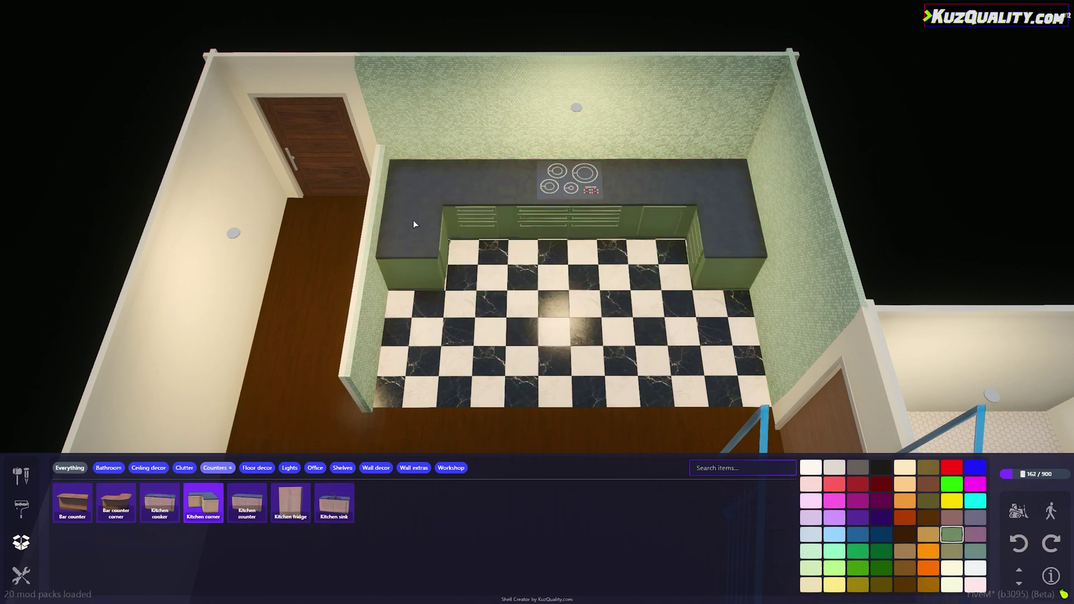
Step: Add a muted green Kitchen sink along the partition beside the entrance hall and a Kitchen fridge against the kitchen's opposite wall
{"action": "left_click", "coordinate": [334, 503]}
{"action": "left_click", "coordinate": [414, 322]}
{"action": "left_click", "coordinate": [290, 503]}
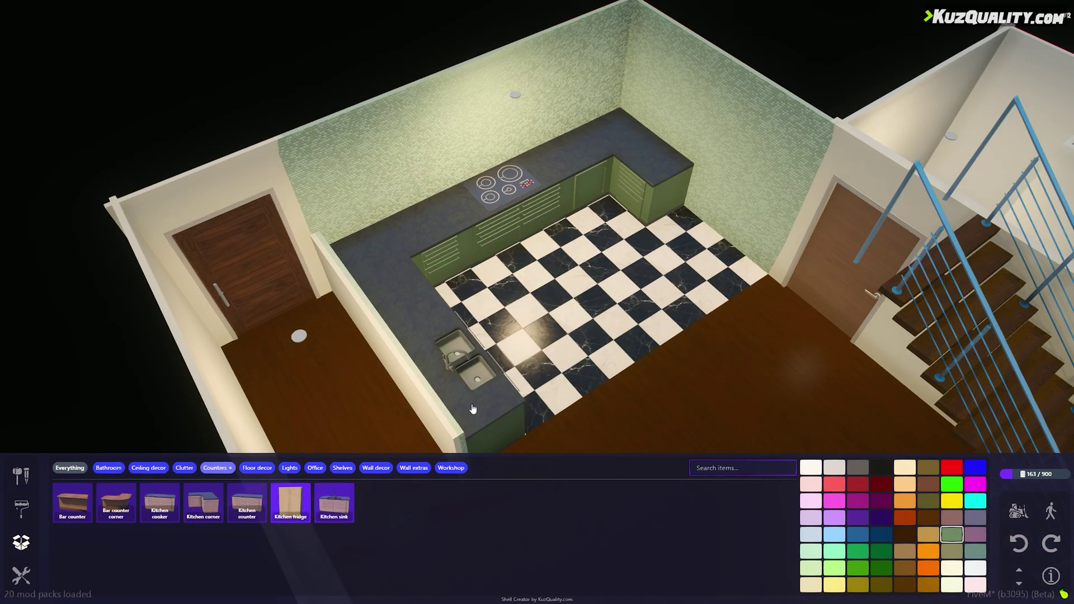
{"action": "left_click", "coordinate": [705, 263]}
Step: Place Toilet #1 at the side room's end beside the stairs and a Shower in its far recess
{"action": "middle_click_drag", "start_coordinate": [597, 345], "coordinate": [473, 375]}
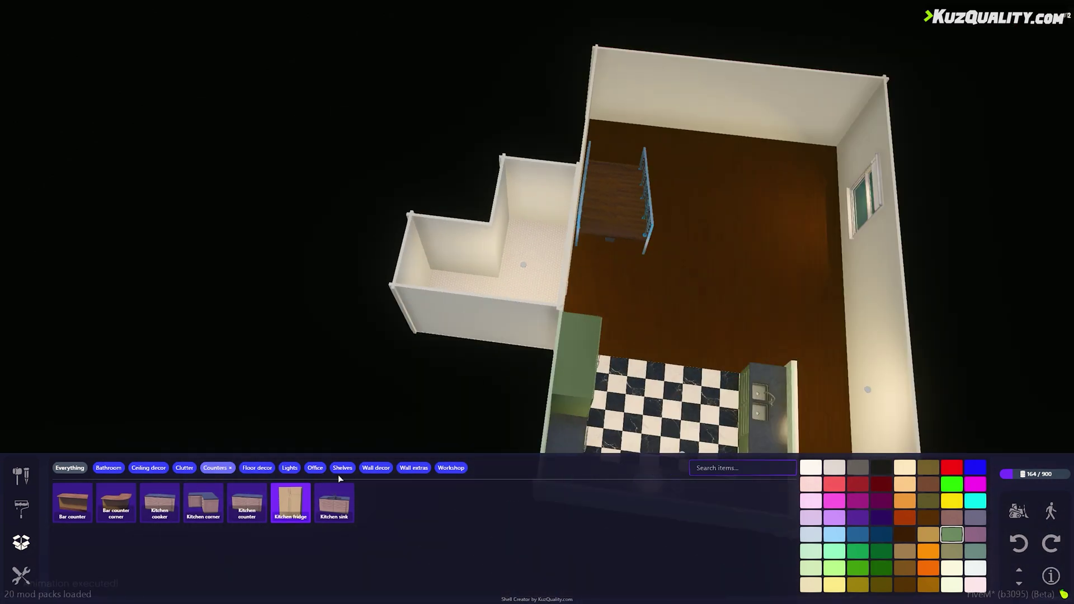
{"action": "left_click", "coordinate": [108, 468]}
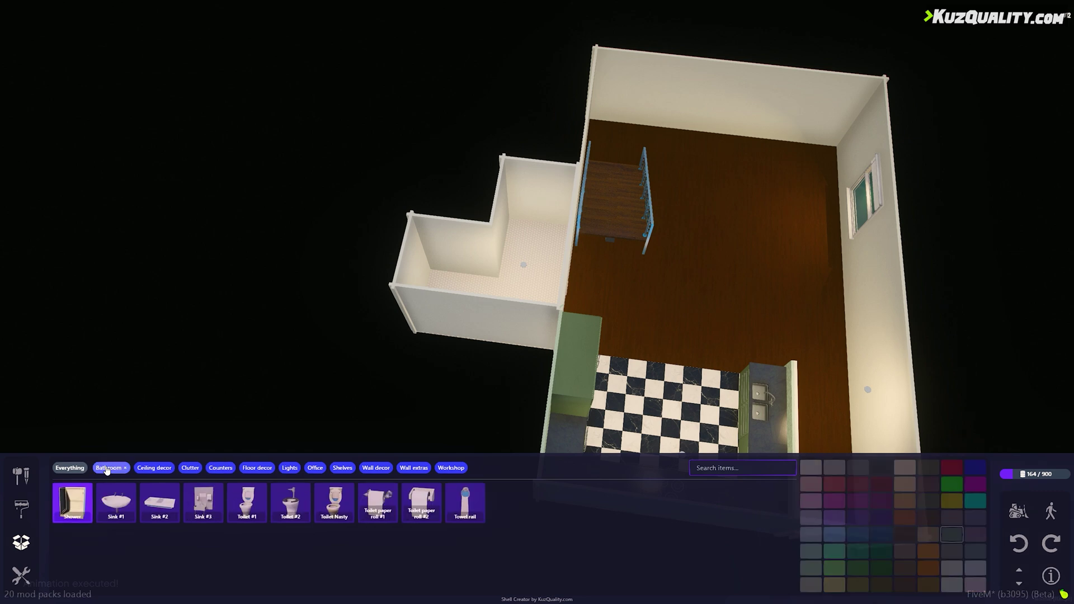
{"action": "left_click", "coordinate": [247, 502]}
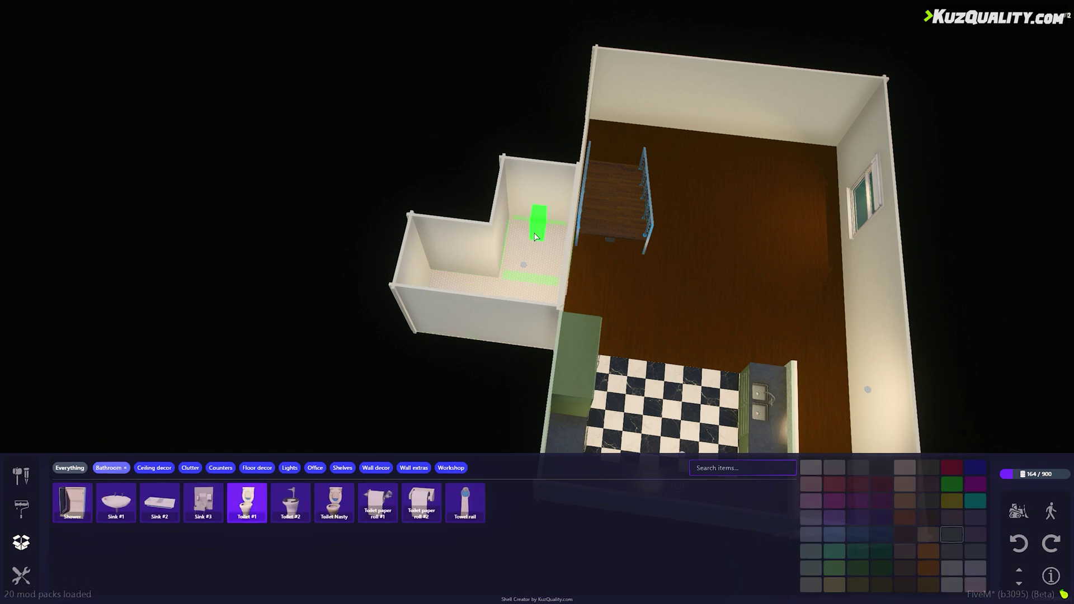
{"action": "middle_click_drag", "start_coordinate": [494, 321], "coordinate": [354, 341]}
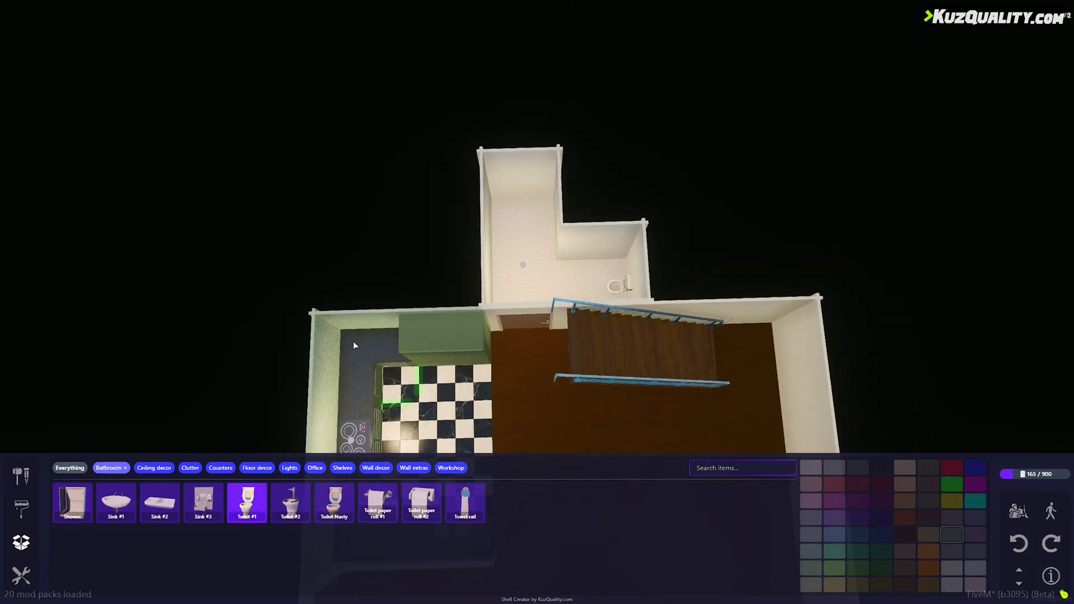
{"action": "left_click", "coordinate": [77, 496]}
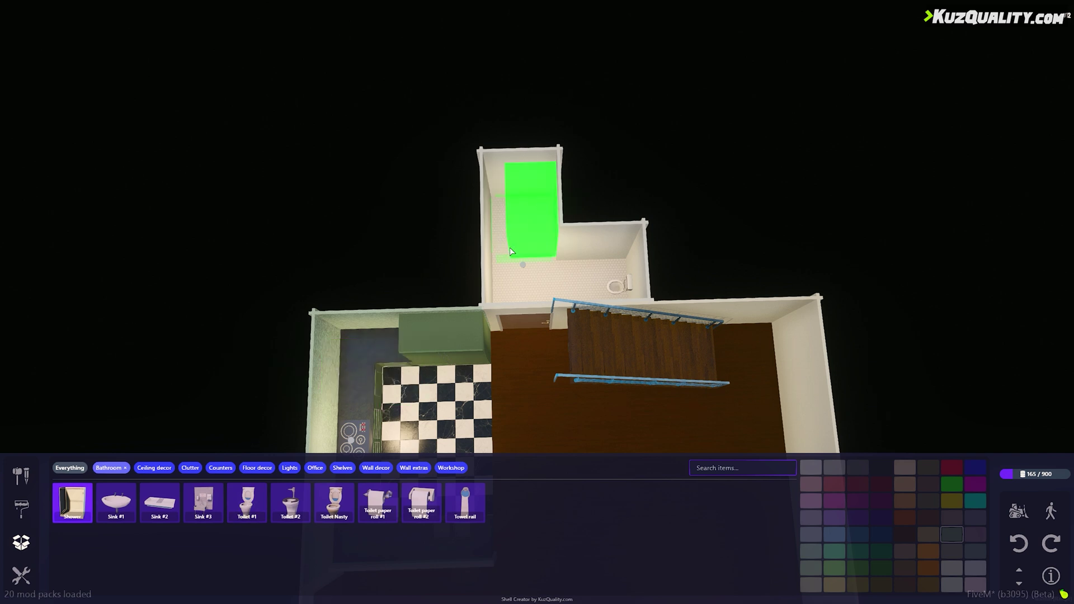
{"action": "left_click", "coordinate": [518, 207]}
Step: Mount Sink #1 on the side-room wall opposite the toilet
{"action": "scroll", "coordinate": [501, 389], "scroll_direction": "up", "scroll_amount": 5}
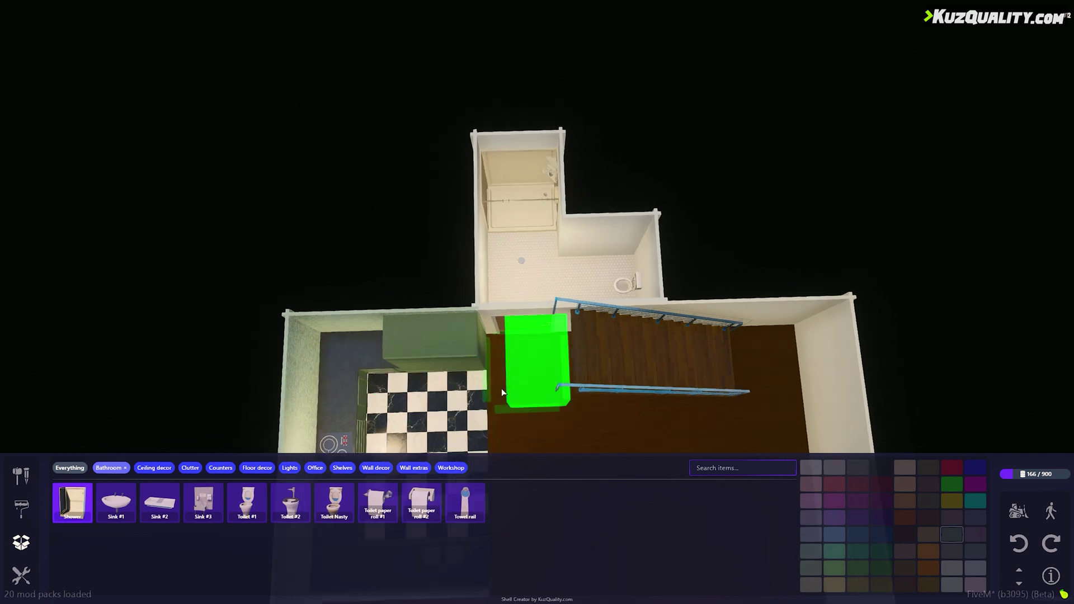
{"action": "right_click_drag", "start_coordinate": [502, 389], "coordinate": [408, 405]}
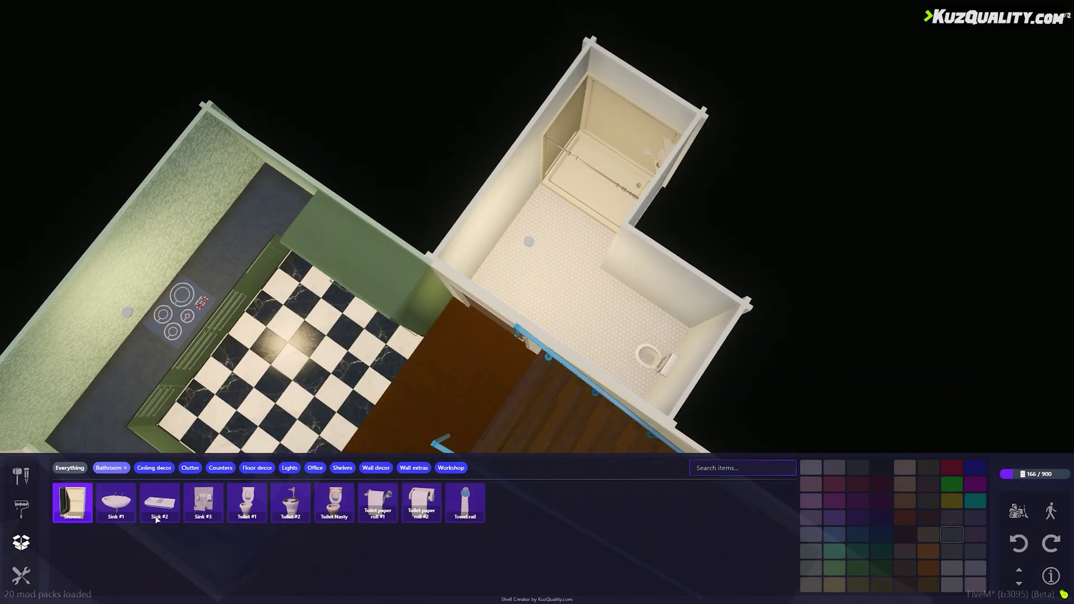
{"action": "left_click", "coordinate": [114, 508]}
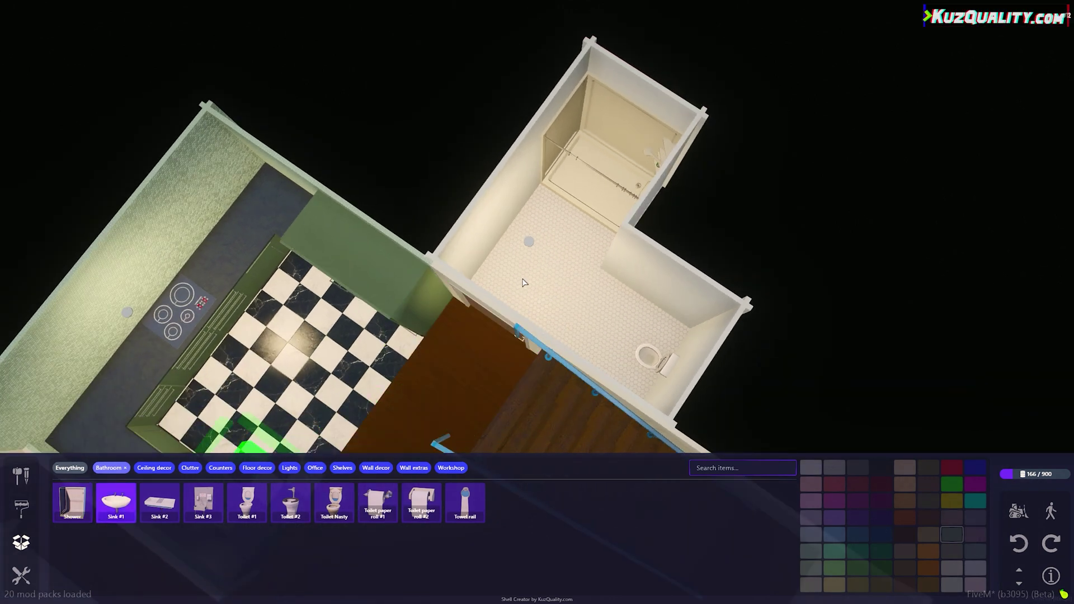
{"action": "right_click_drag", "start_coordinate": [251, 425], "coordinate": [503, 246]}
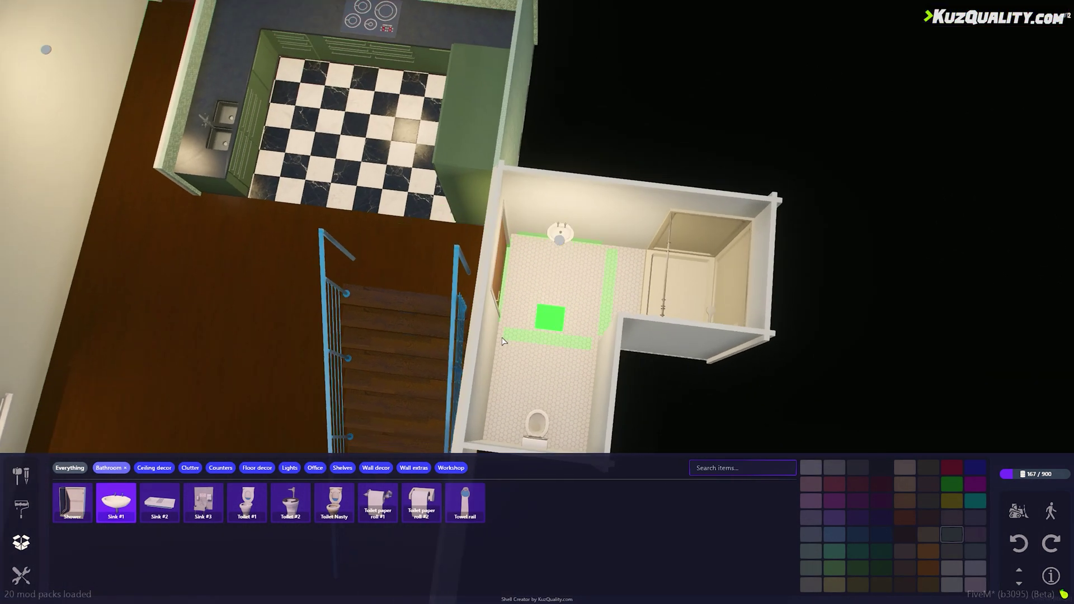
Step: Apply a dark brown Wooden Doorframe to the front door and to the side-room door beside the stairs
{"action": "right_click_drag", "start_coordinate": [502, 341], "coordinate": [515, 297]}
{"action": "scroll", "coordinate": [340, 311], "scroll_direction": "down", "scroll_amount": 3}
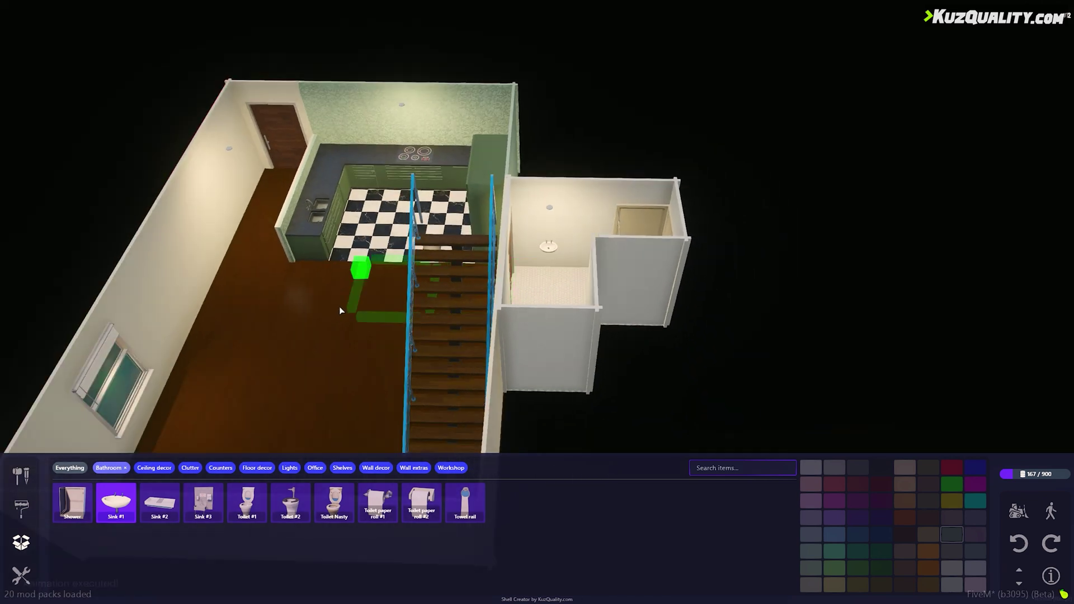
{"action": "right_click_drag", "start_coordinate": [340, 310], "coordinate": [465, 253]}
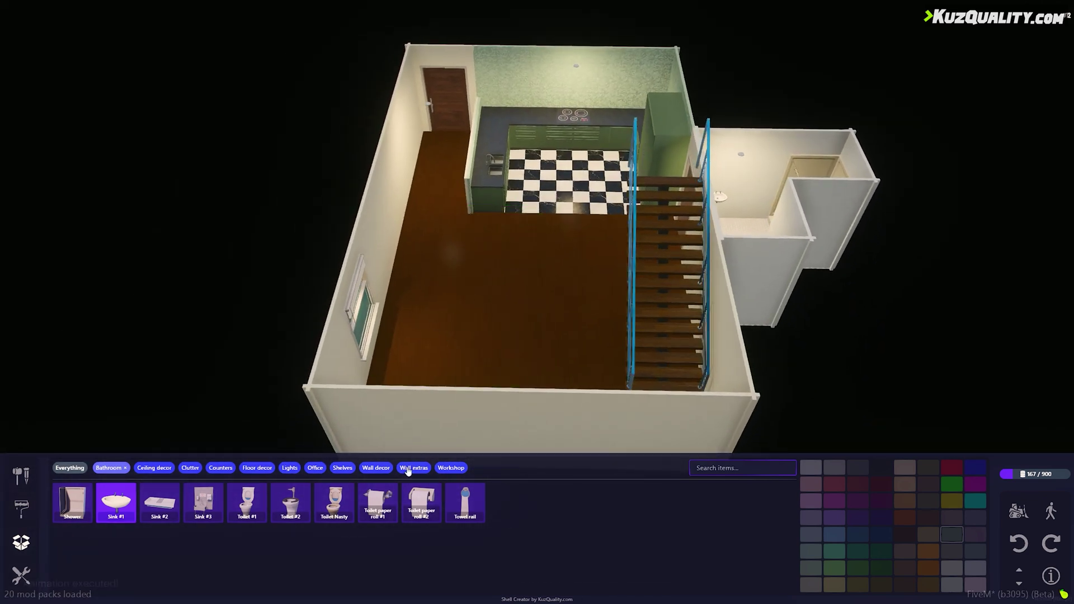
{"action": "left_click", "coordinate": [19, 515]}
{"action": "left_click", "coordinate": [141, 469]}
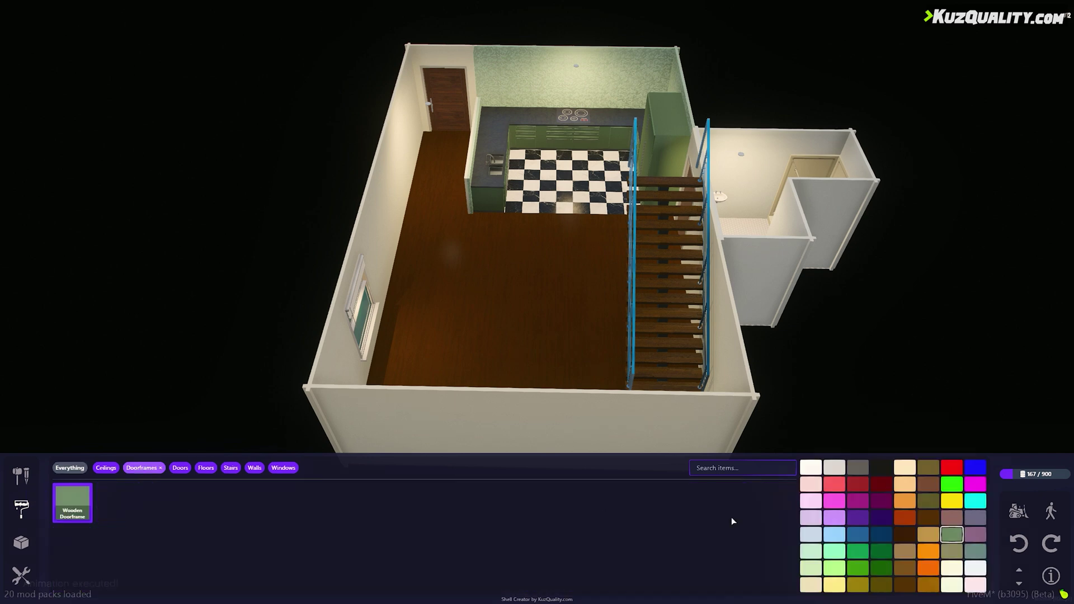
{"action": "left_click", "coordinate": [906, 585]}
{"action": "right_click_drag", "start_coordinate": [528, 227], "coordinate": [602, 368]}
{"action": "scroll", "coordinate": [602, 368], "scroll_direction": "up", "scroll_amount": 4}
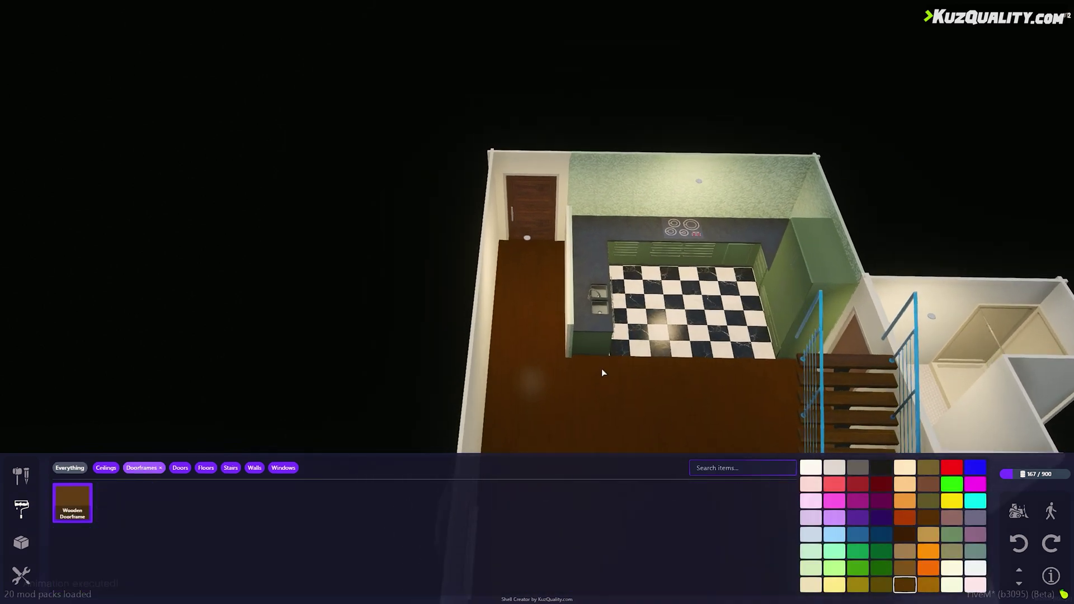
{"action": "left_click", "coordinate": [524, 227]}
{"action": "right_click_drag", "start_coordinate": [540, 246], "coordinate": [750, 375]}
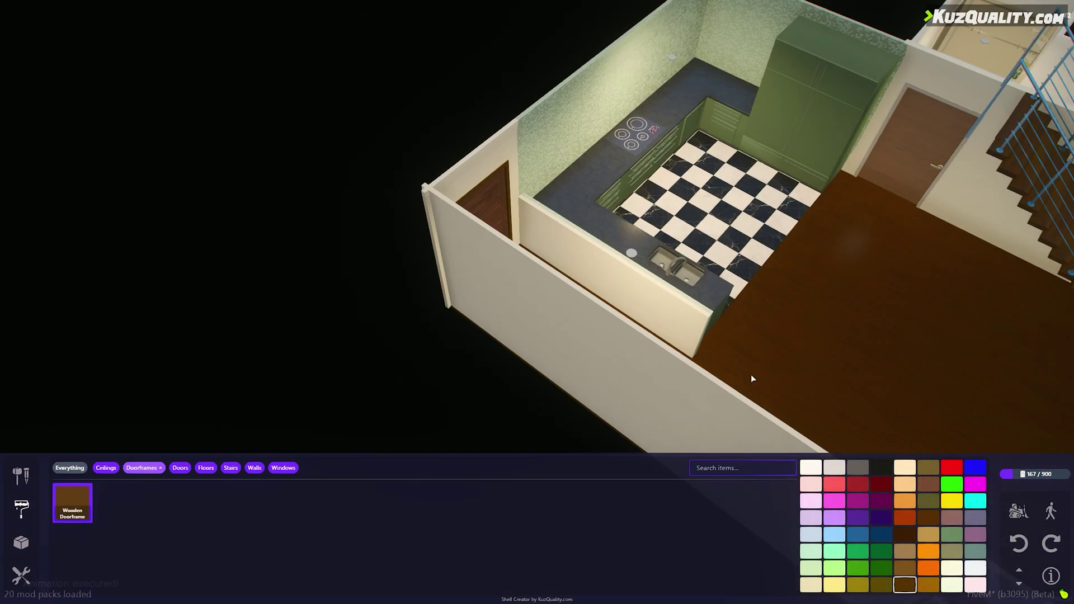
{"action": "left_click", "coordinate": [556, 220]}
Step: Add dark brown Wall trim along the bases of the interior walls
{"action": "left_click", "coordinate": [20, 542]}
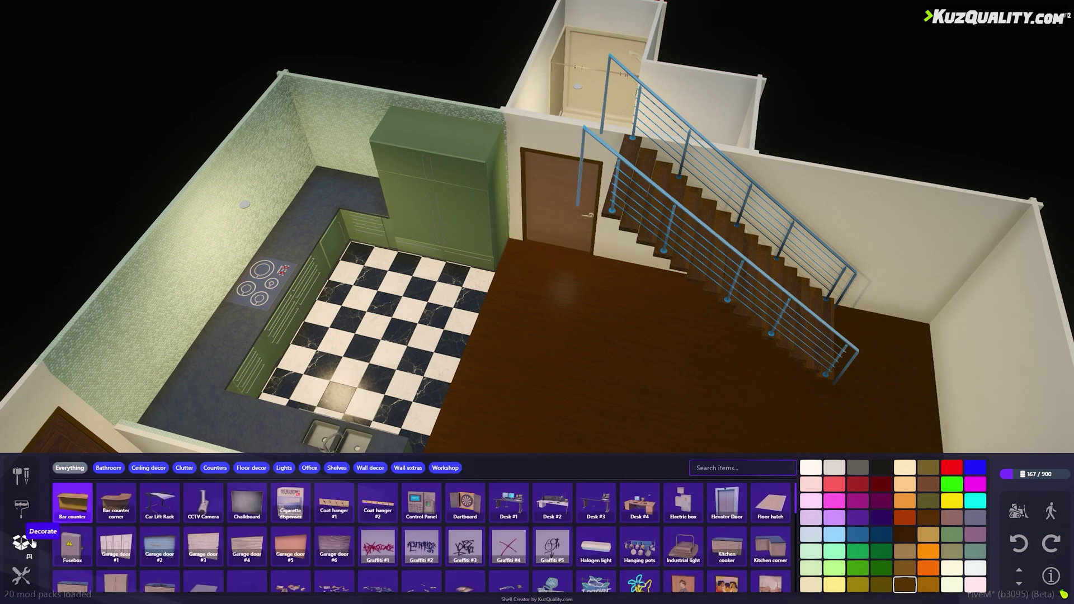
{"action": "left_click", "coordinate": [407, 468]}
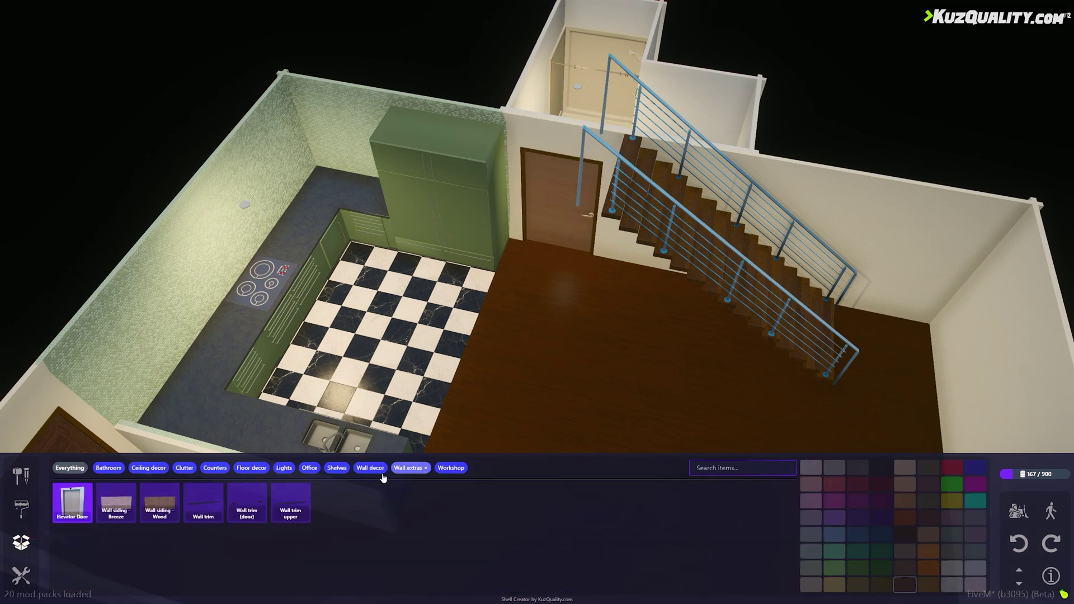
{"action": "left_click", "coordinate": [207, 509]}
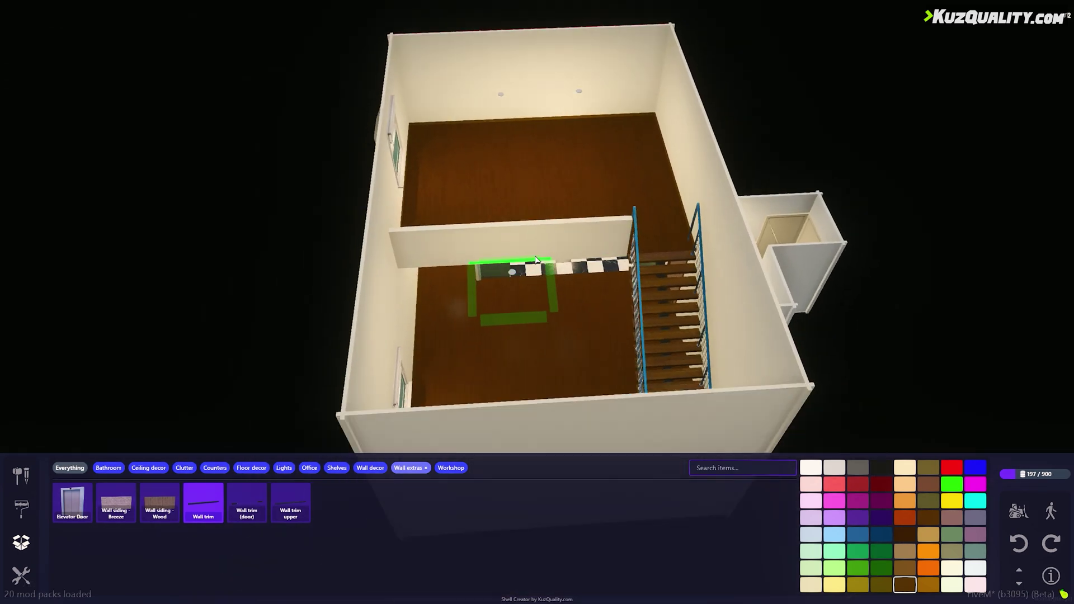
Step: Demolish the upper-floor half-wall sections nearest the stairs and place a new Half-wall section adjoining the remaining piece
{"action": "left_click", "coordinate": [20, 476]}
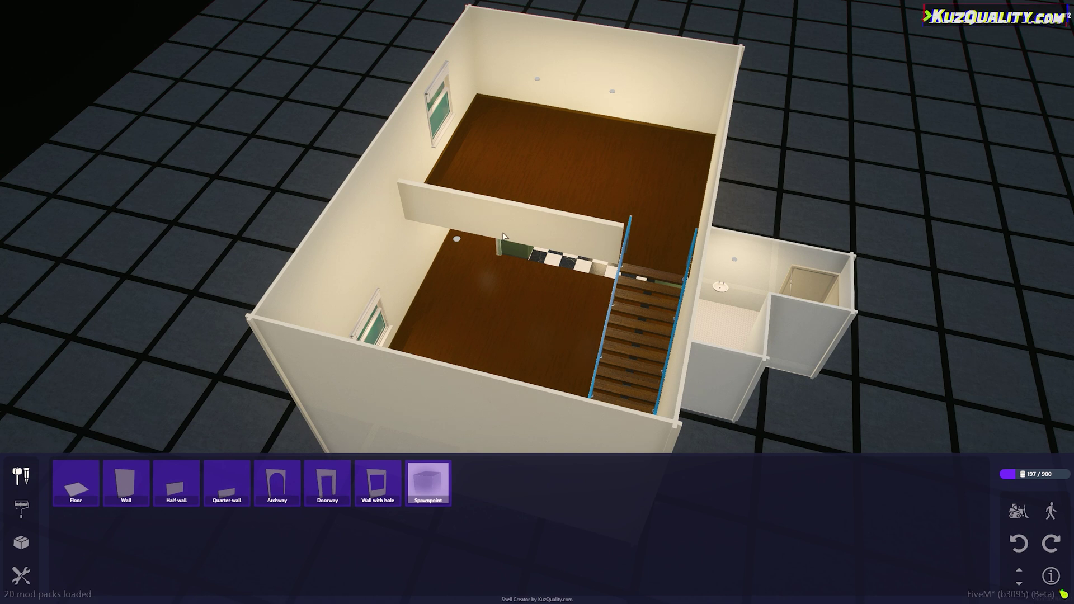
{"action": "left_click", "coordinate": [173, 495]}
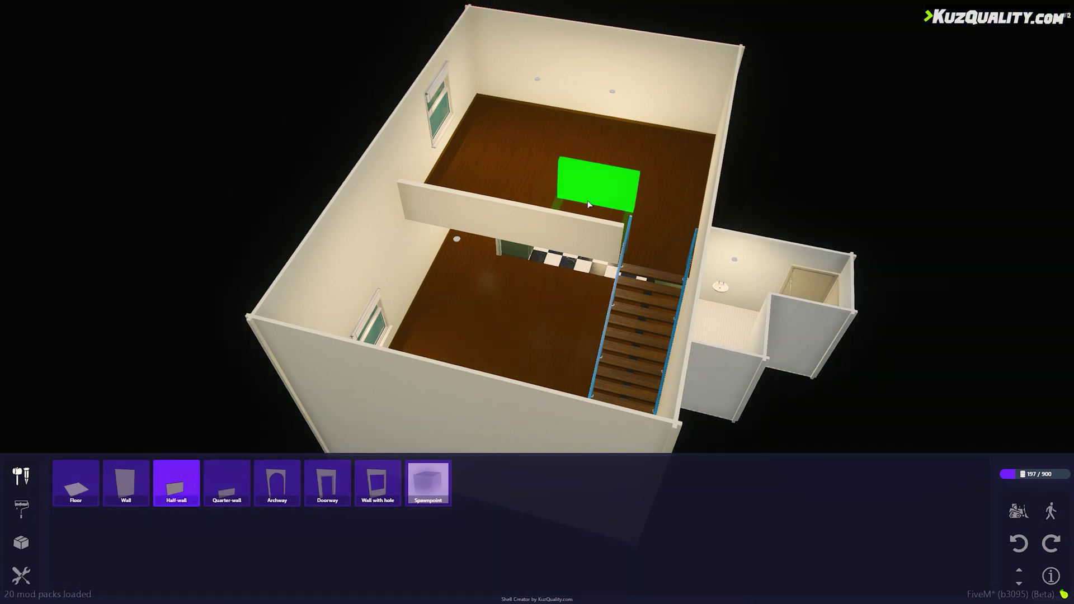
{"action": "left_click", "coordinate": [1018, 512]}
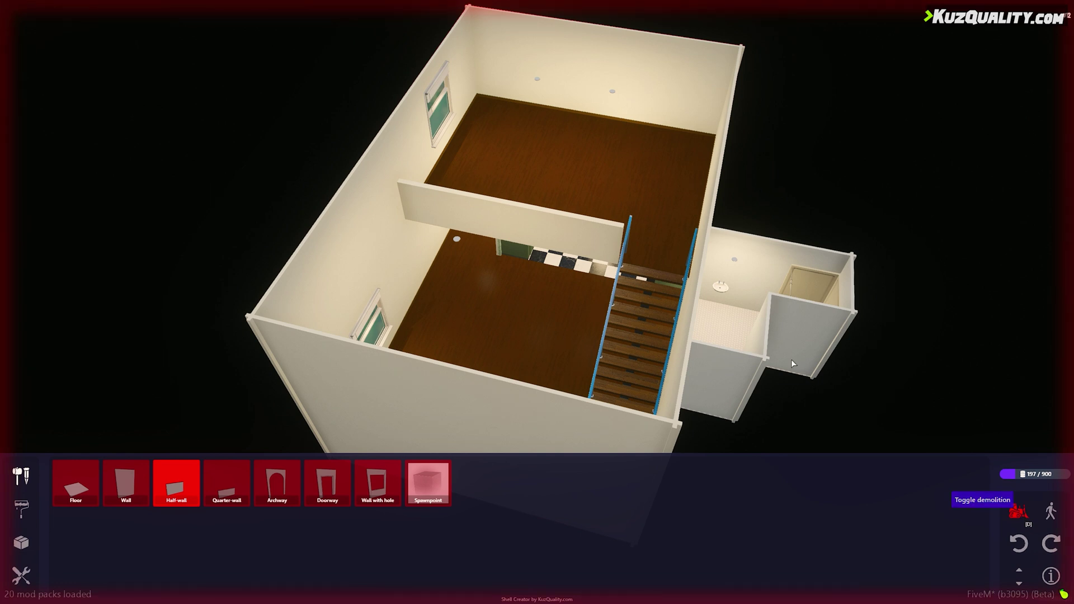
{"action": "left_click", "coordinate": [566, 245]}
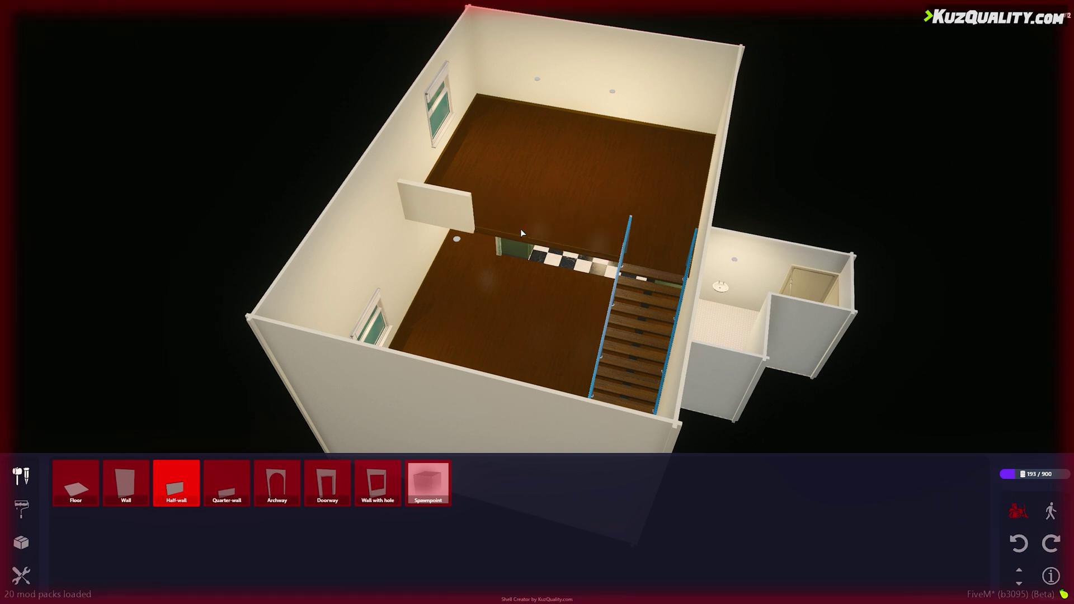
{"action": "left_click", "coordinate": [179, 478]}
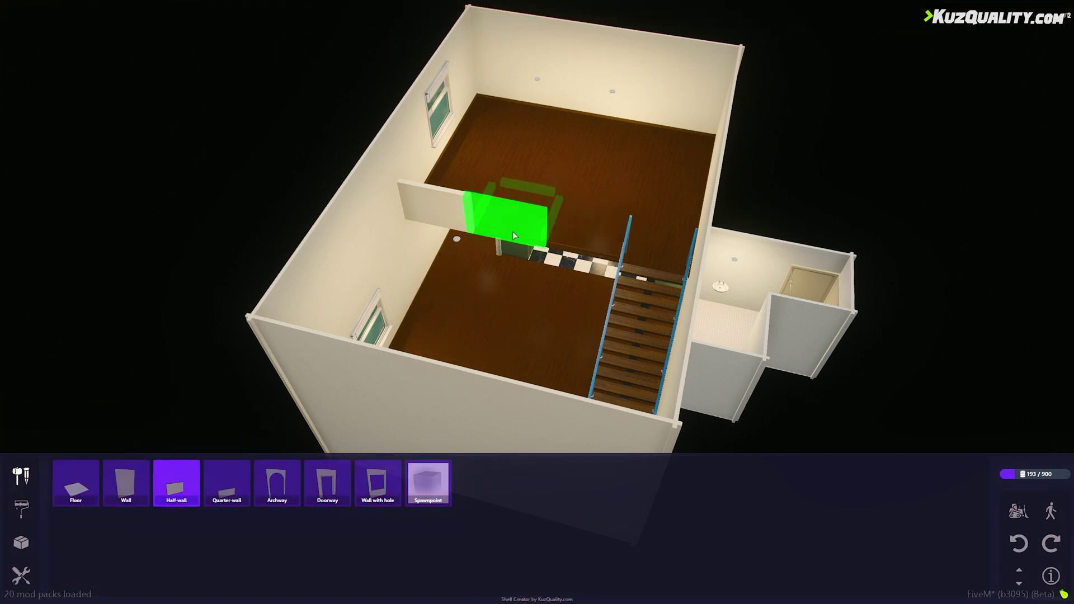
{"action": "left_click", "coordinate": [512, 230]}
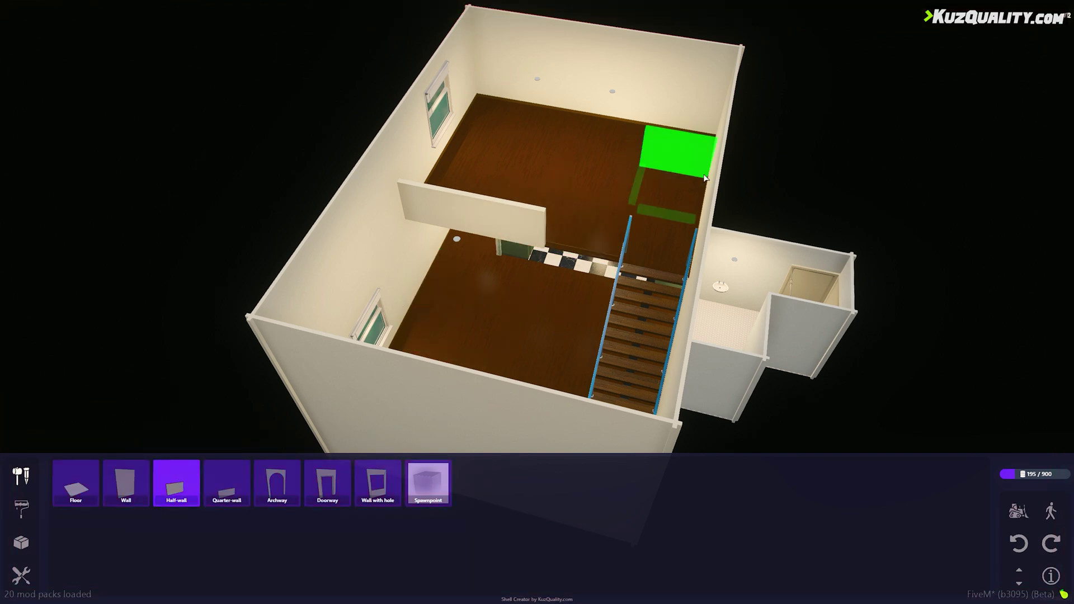
Step: Hang Wall Art #3 on the ground-floor wall between the window and the front door
{"action": "right_click_drag", "start_coordinate": [722, 268], "coordinate": [683, 346]}
{"action": "left_click", "coordinate": [1018, 584]}
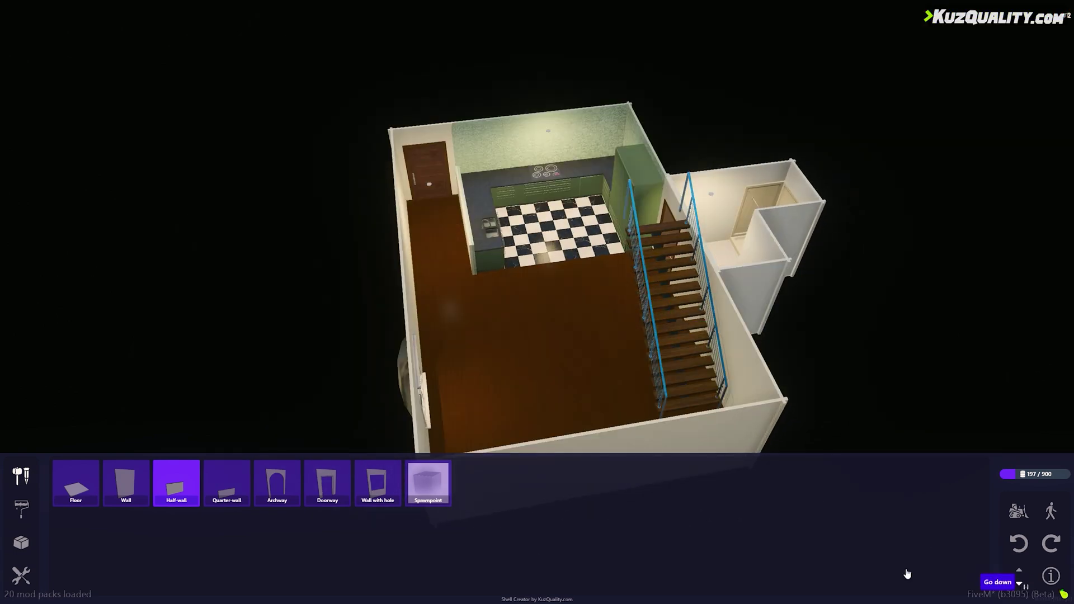
{"action": "left_click", "coordinate": [22, 542]}
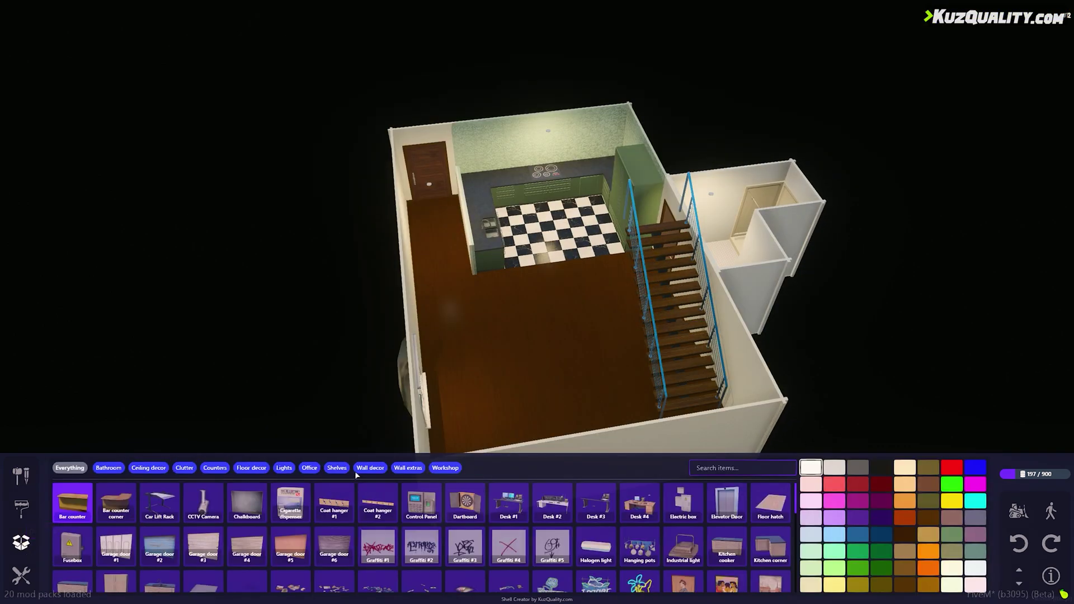
{"action": "left_click", "coordinate": [379, 470]}
{"action": "right_click_drag", "start_coordinate": [384, 425], "coordinate": [307, 360]}
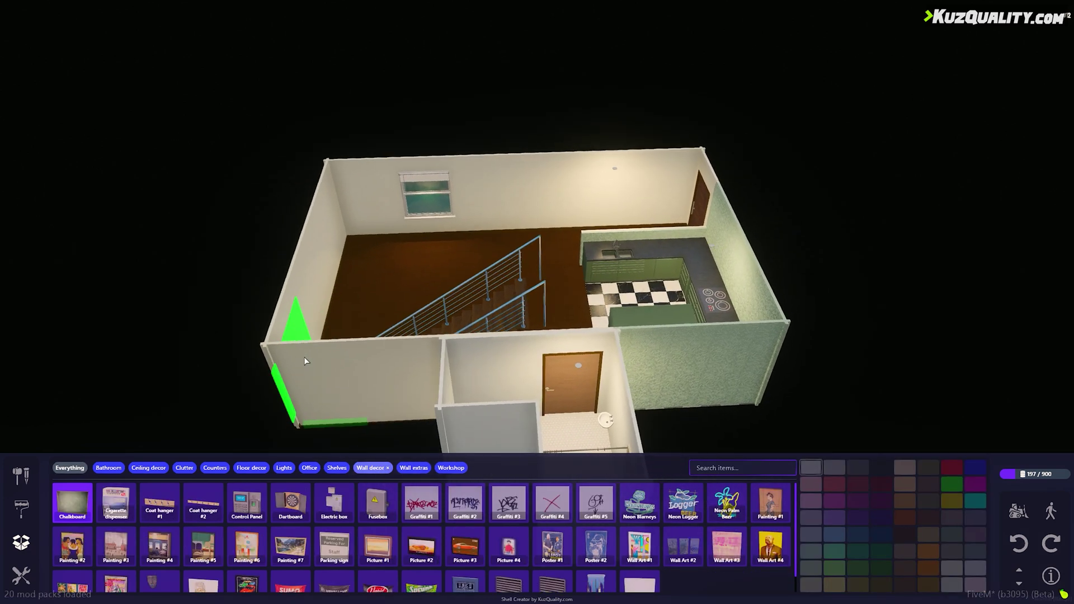
{"action": "key", "text": "w"}
{"action": "key", "text": "a"}
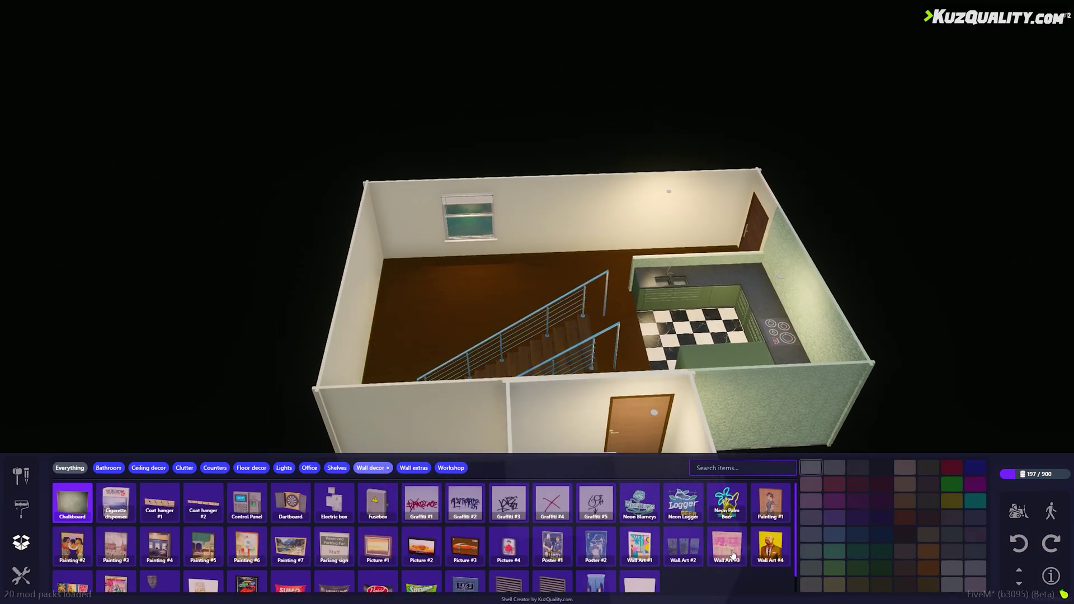
{"action": "left_click", "coordinate": [731, 553]}
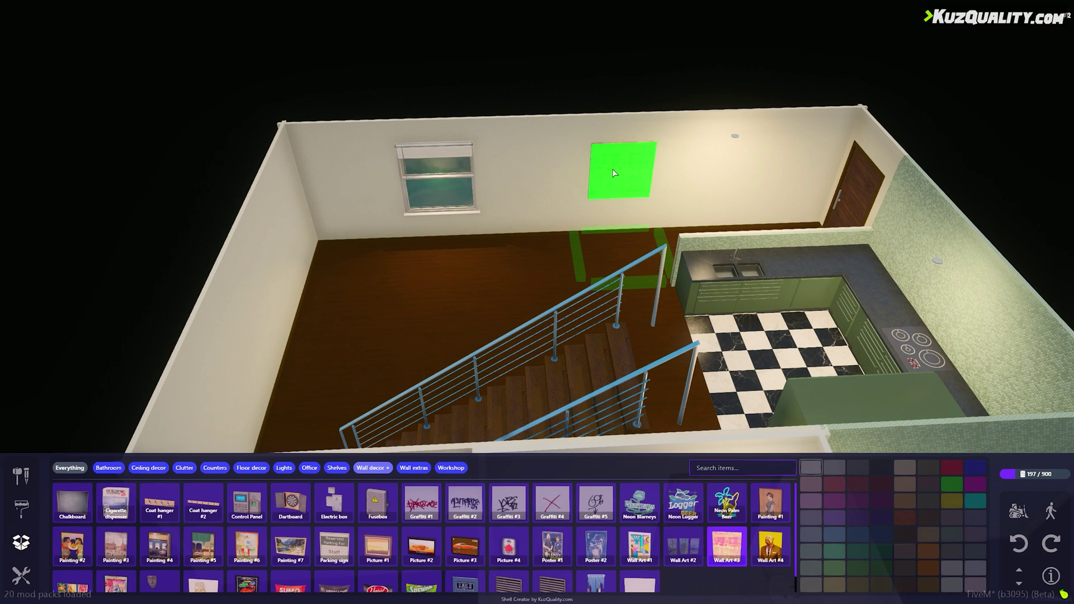
{"action": "left_click", "coordinate": [614, 173]}
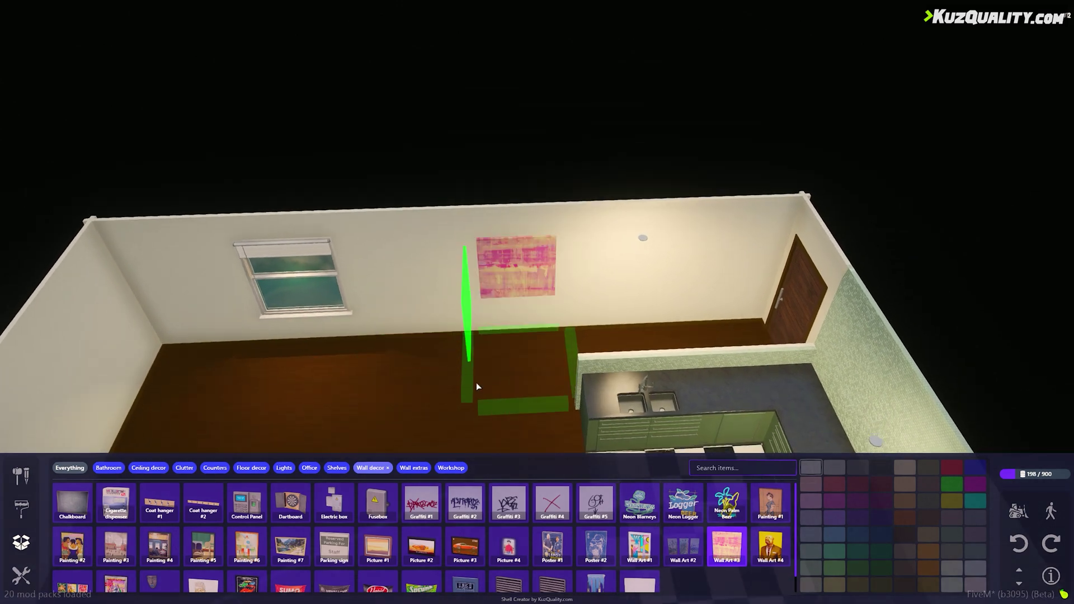
Step: Try demolishing the pink wall art and undo the removal
{"action": "key", "text": "2"}
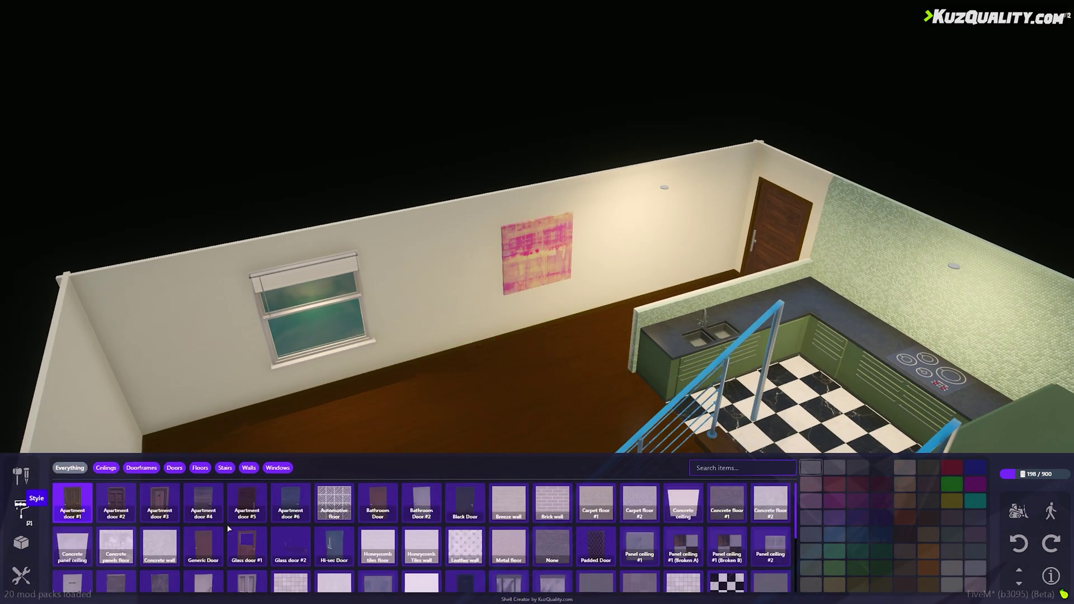
{"action": "left_click", "coordinate": [22, 545]}
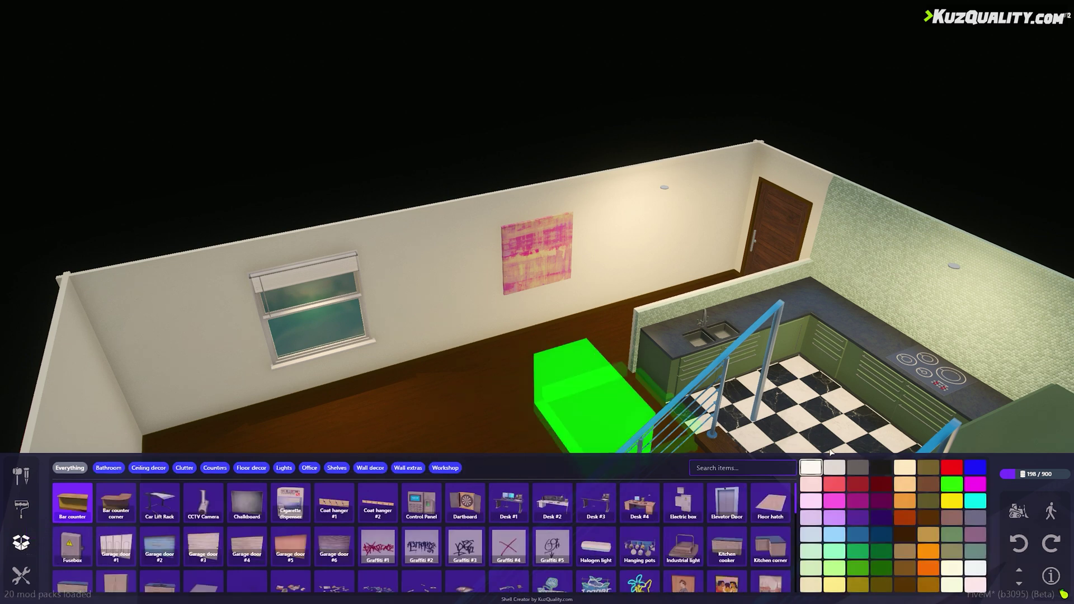
{"action": "left_click", "coordinate": [1023, 514]}
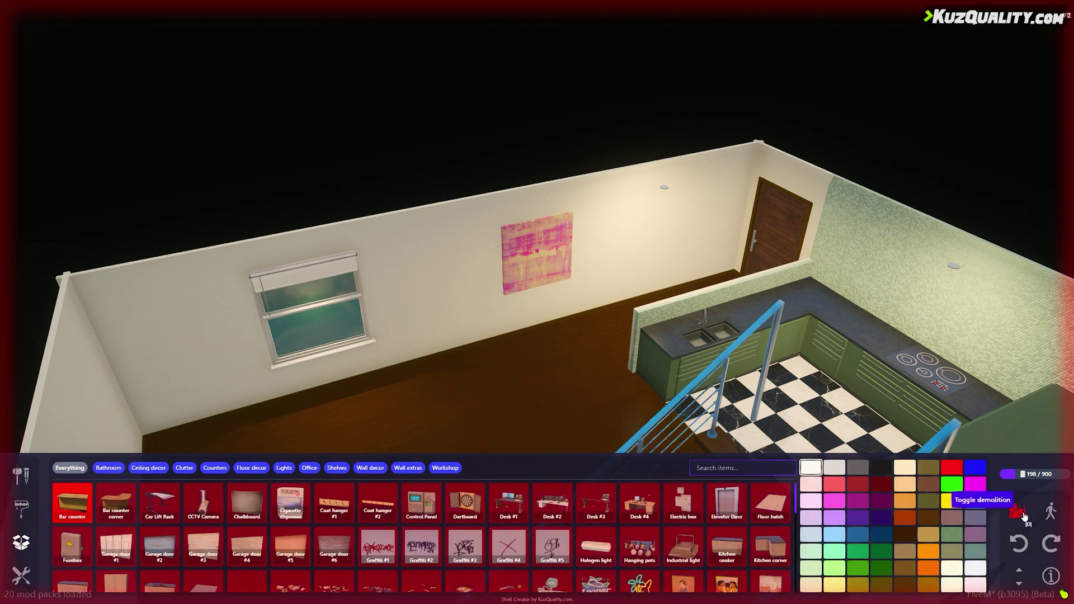
{"action": "left_click", "coordinate": [506, 261]}
{"action": "key", "text": "ctrl+z"}
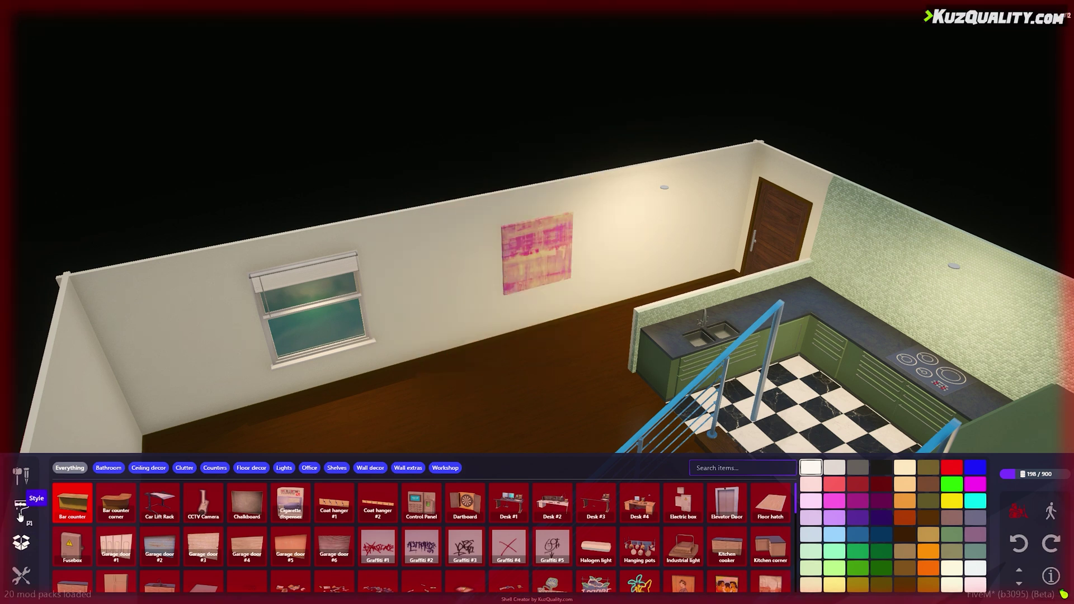
{"action": "left_click", "coordinate": [58, 513]}
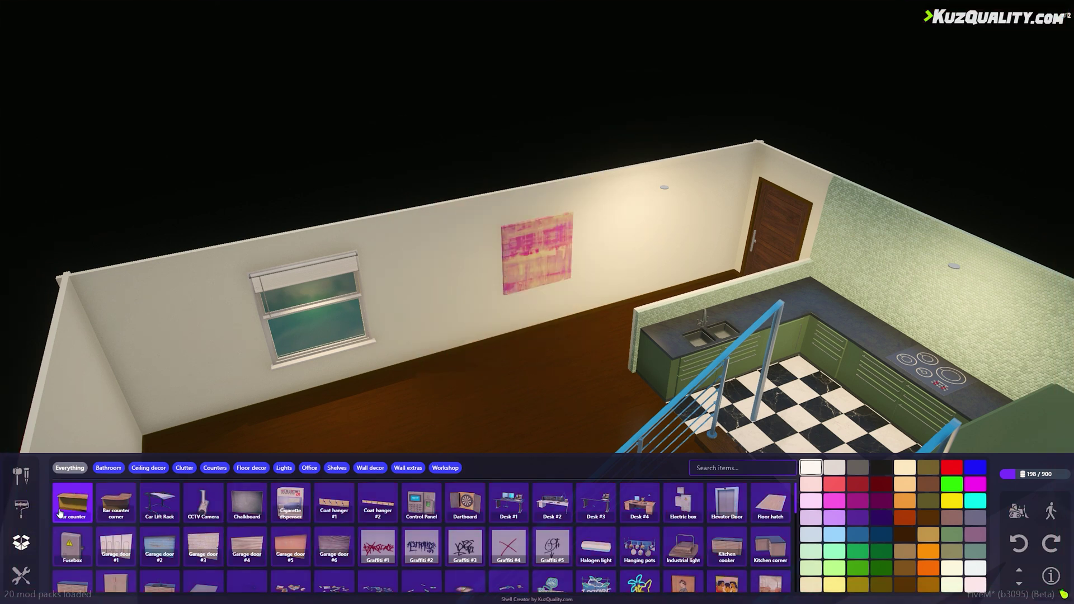
Step: Try stripping the floor style from two tiles in the middle of the main room and restore their wooden finish
{"action": "left_click", "coordinate": [31, 519]}
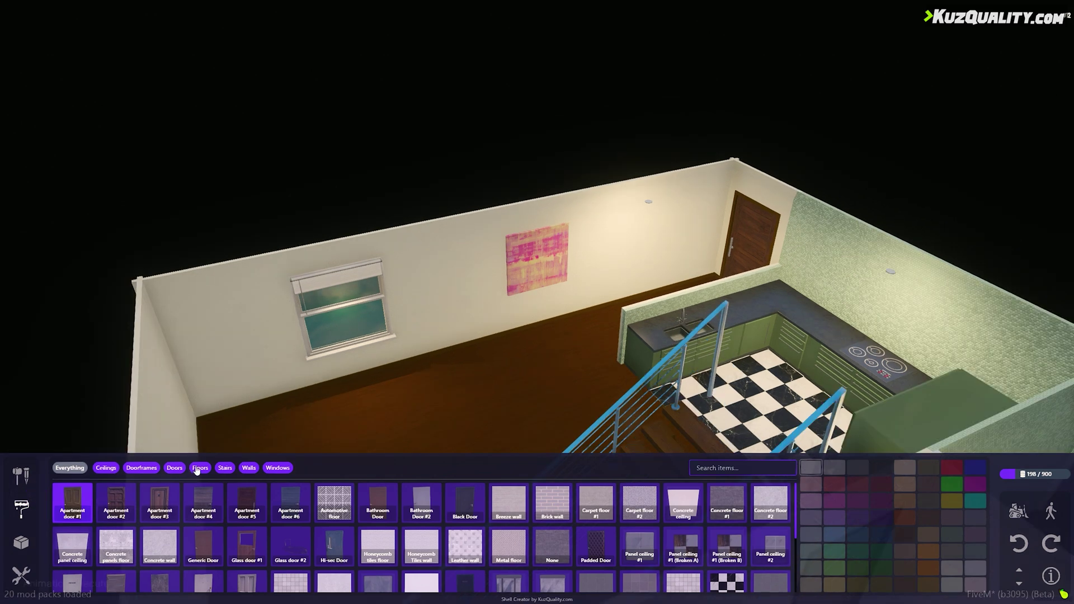
{"action": "left_click", "coordinate": [196, 470]}
{"action": "middle_click_drag", "start_coordinate": [346, 390], "coordinate": [468, 421]}
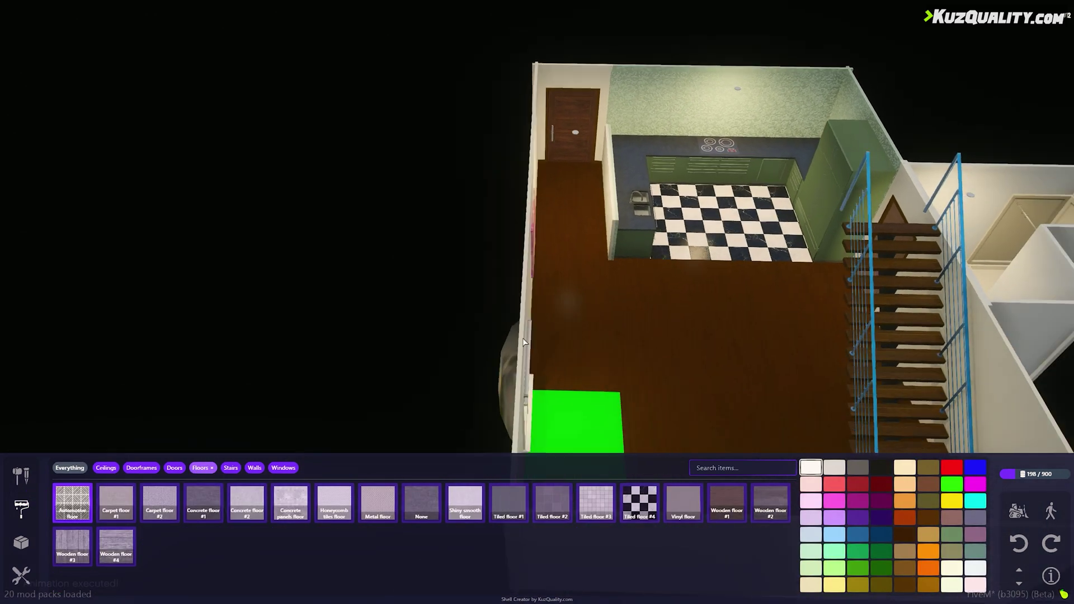
{"action": "middle_click_drag", "start_coordinate": [523, 338], "coordinate": [479, 324]}
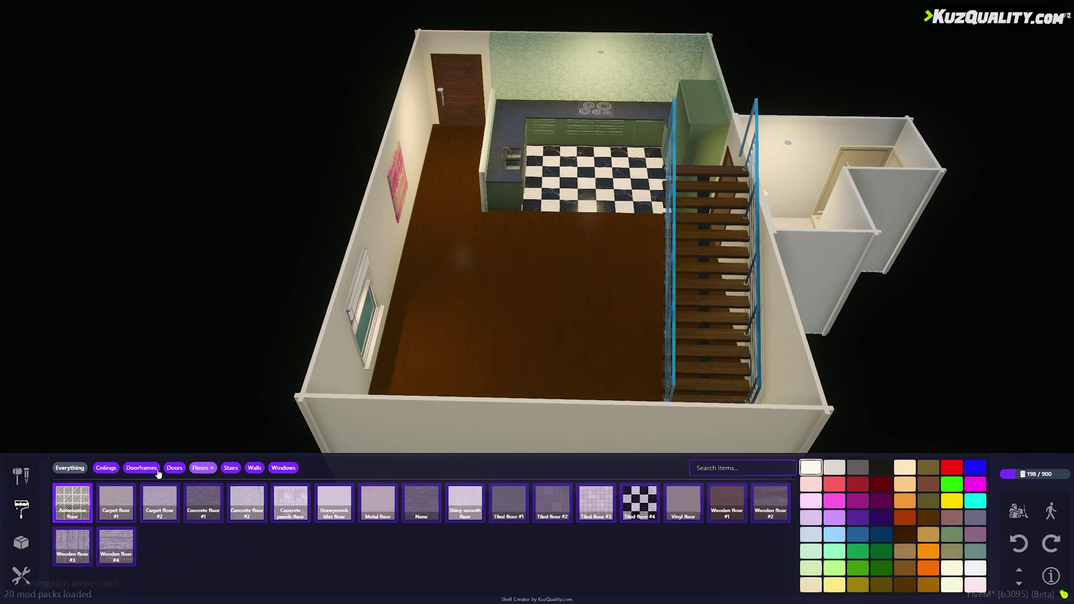
{"action": "left_click", "coordinate": [510, 306]}
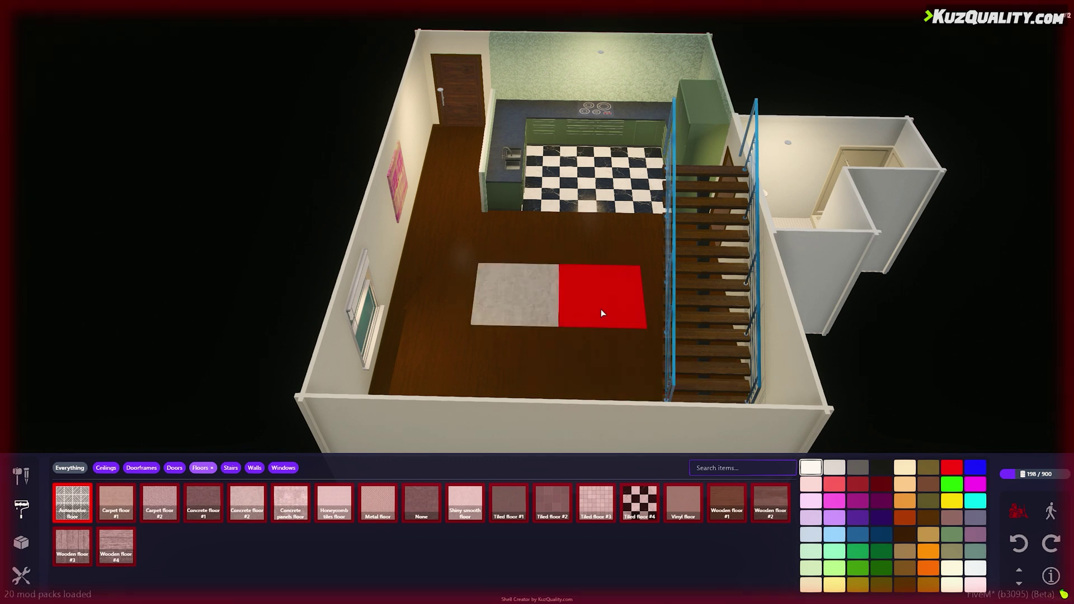
{"action": "left_click", "coordinate": [601, 308]}
{"action": "left_click", "coordinate": [254, 468]}
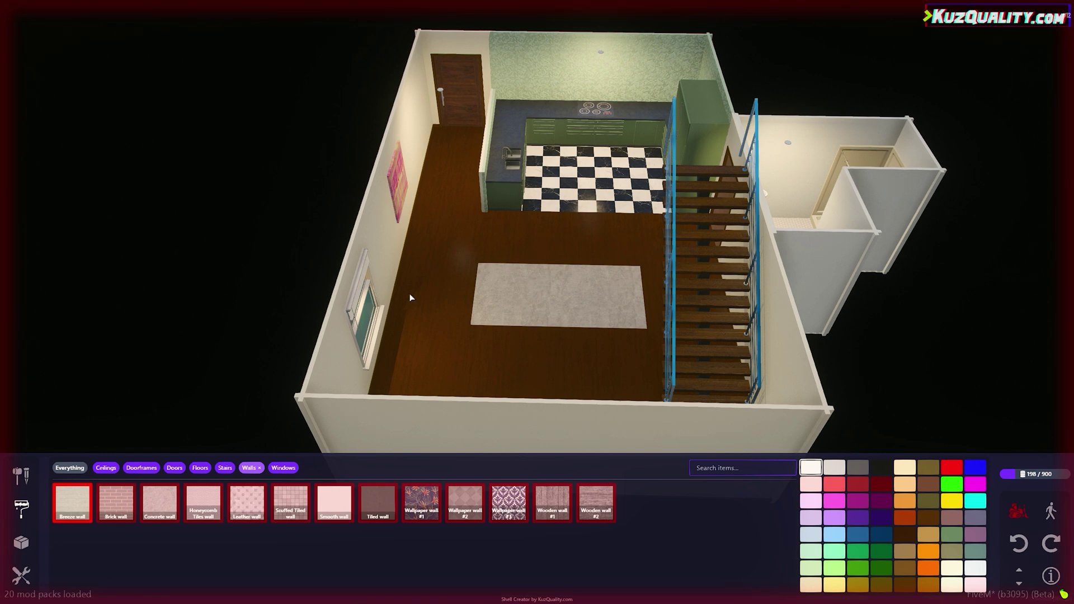
{"action": "left_click", "coordinate": [199, 468]}
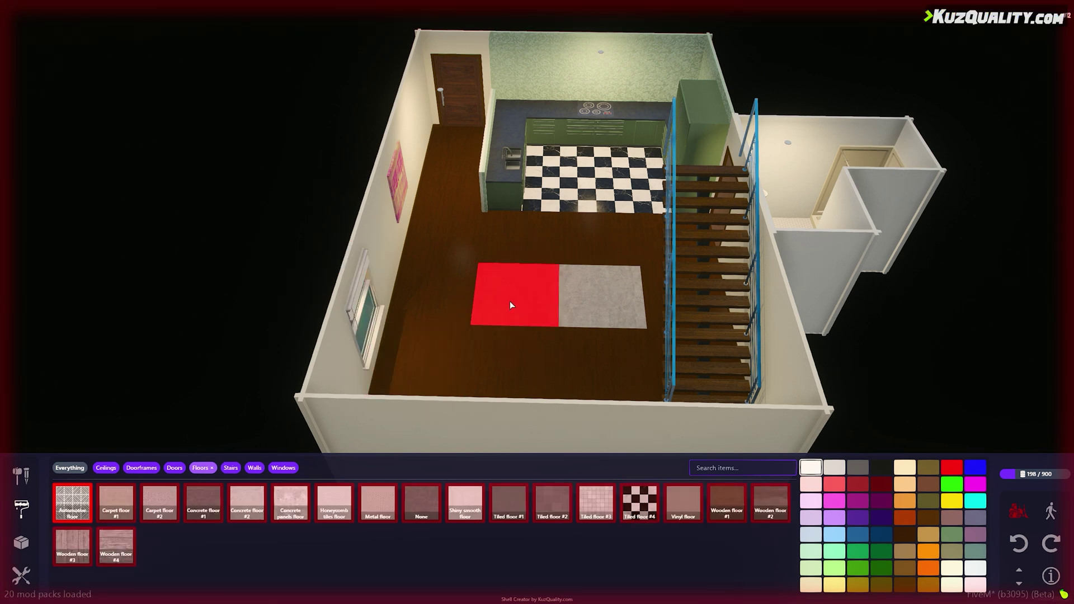
{"action": "left_click", "coordinate": [511, 305]}
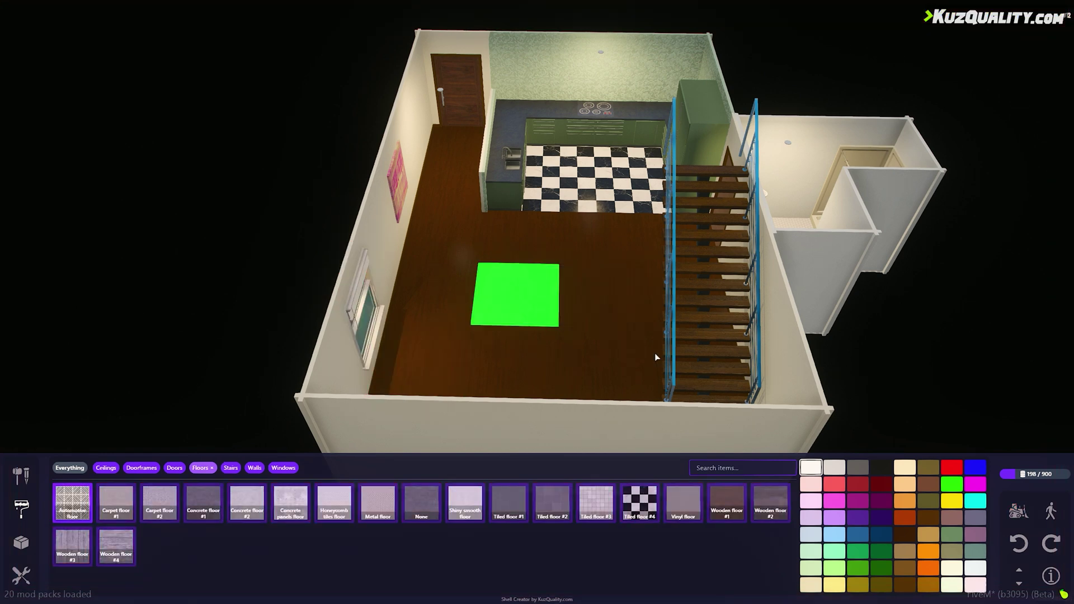
Step: Place the Spawnpoint on the hallway floor just inside the front door
{"action": "scroll", "coordinate": [618, 339], "scroll_direction": "down", "scroll_amount": 5}
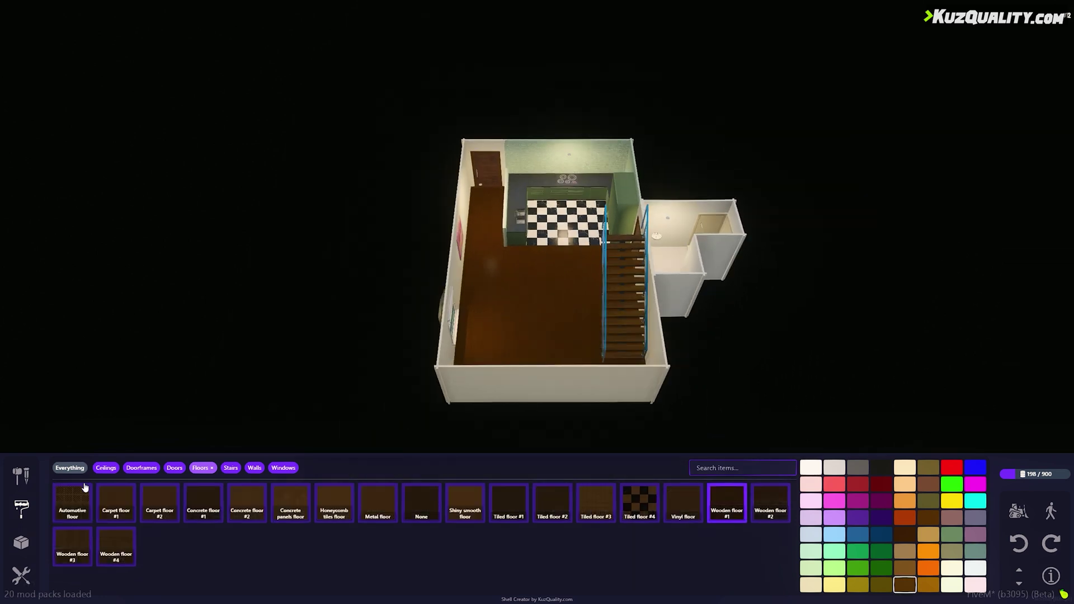
{"action": "left_click", "coordinate": [20, 474]}
{"action": "left_click", "coordinate": [413, 494]}
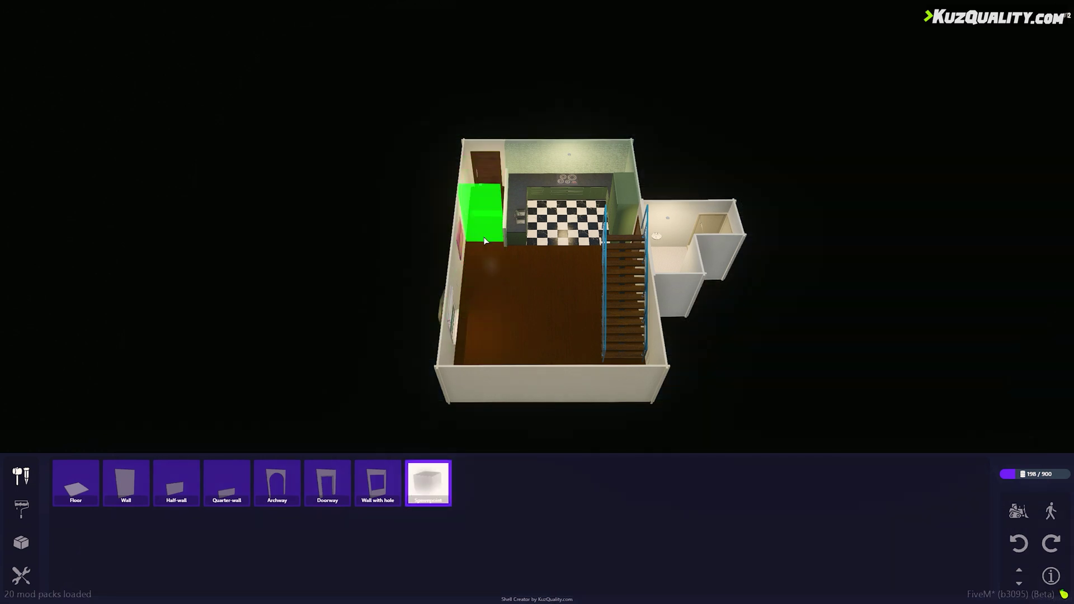
{"action": "right_click_drag", "start_coordinate": [507, 288], "coordinate": [552, 395]}
{"action": "scroll", "coordinate": [552, 386], "scroll_direction": "up", "scroll_amount": 2}
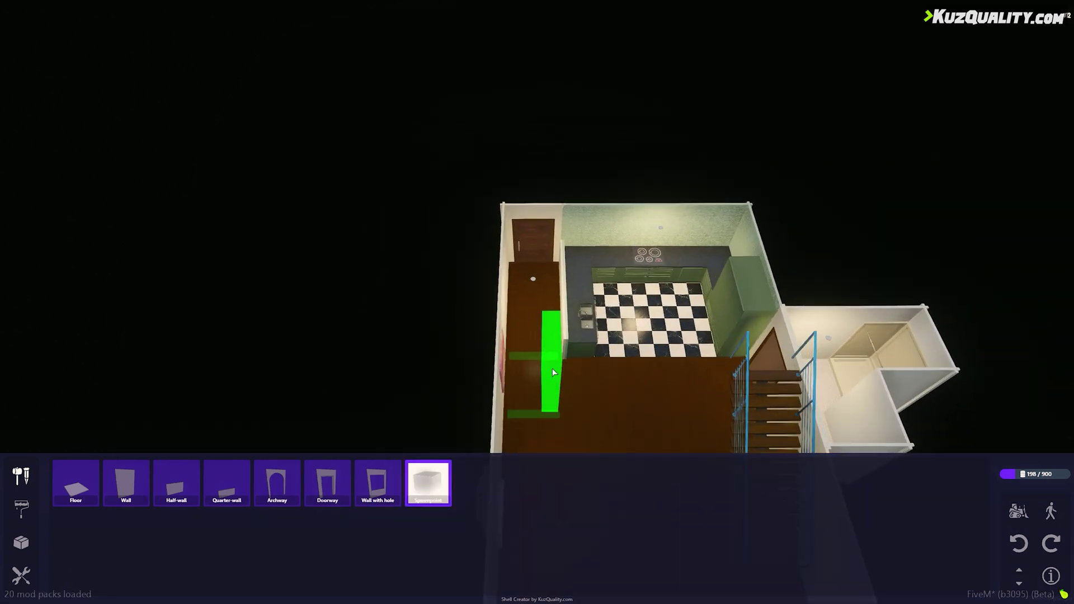
{"action": "left_click", "coordinate": [532, 300]}
{"action": "scroll", "coordinate": [554, 369], "scroll_direction": "up", "scroll_amount": 3}
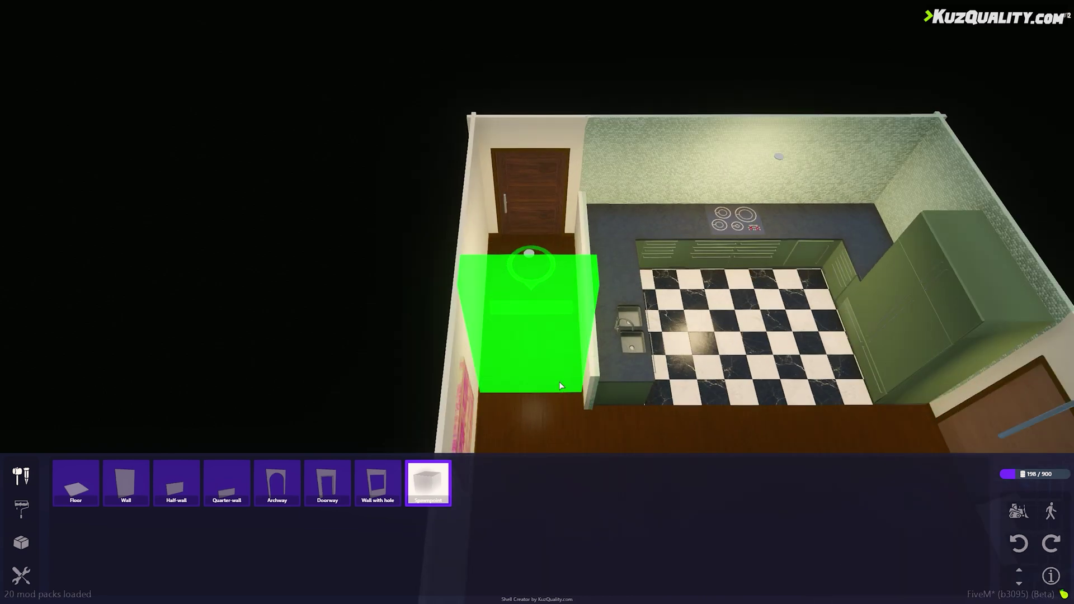
Step: Preview the shell on foot, walking through the ground floor and using the stairs, and return to the editor
{"action": "scroll", "coordinate": [758, 451], "scroll_direction": "down", "scroll_amount": 3}
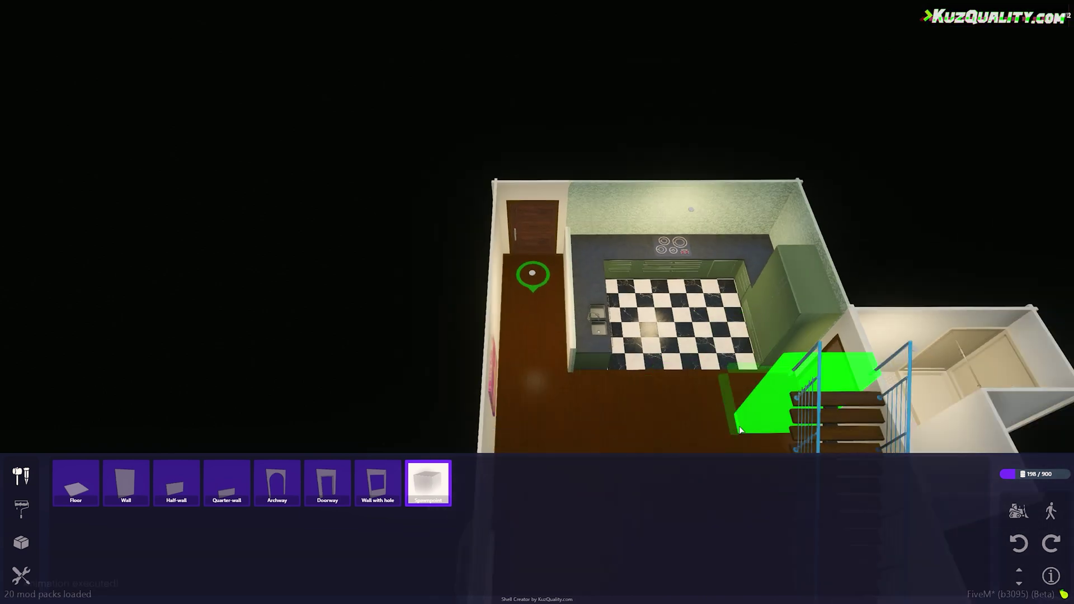
{"action": "right_click_drag", "start_coordinate": [747, 428], "coordinate": [642, 312]}
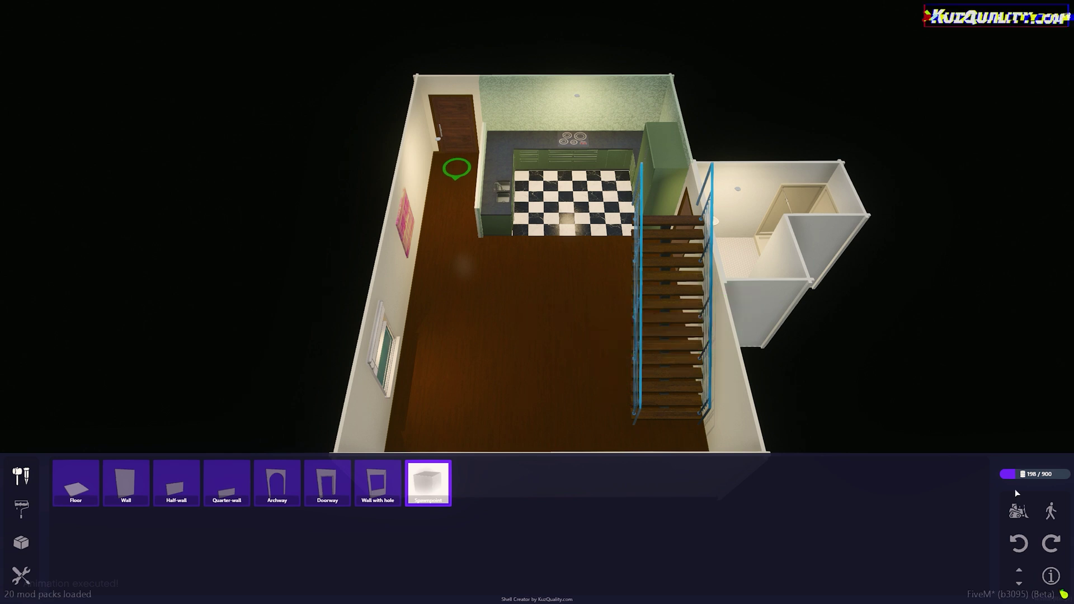
{"action": "left_click", "coordinate": [1051, 512]}
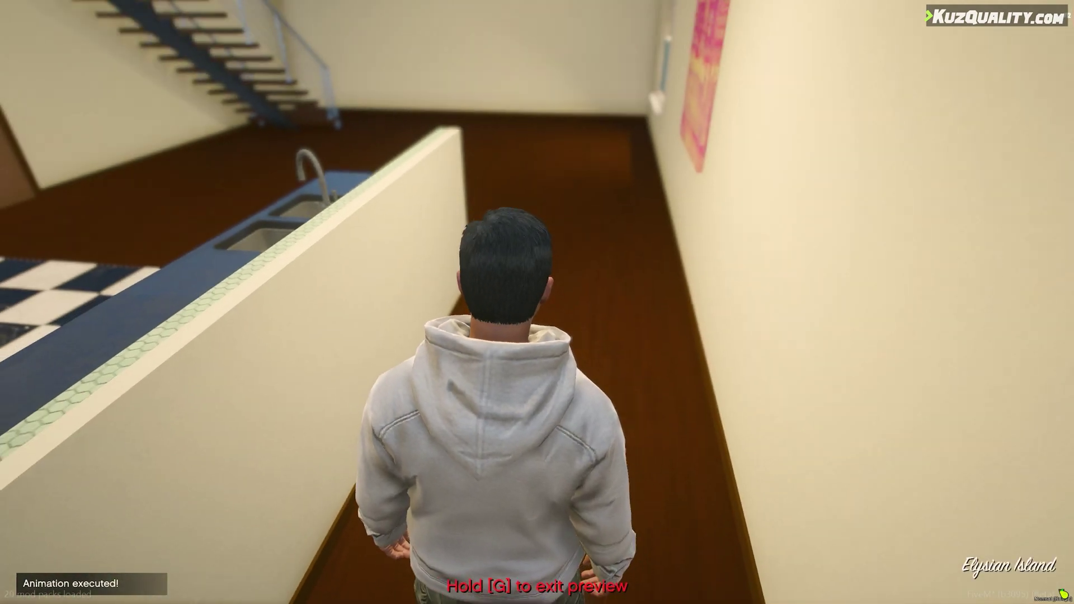
{"action": "key", "text": "w"}
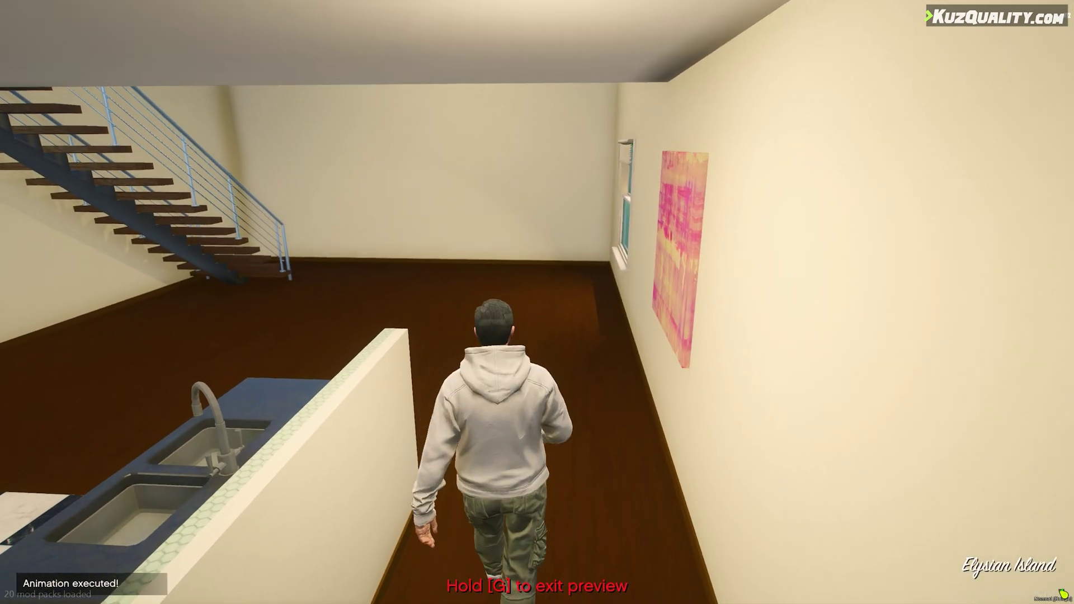
{"action": "key", "text": "w"}
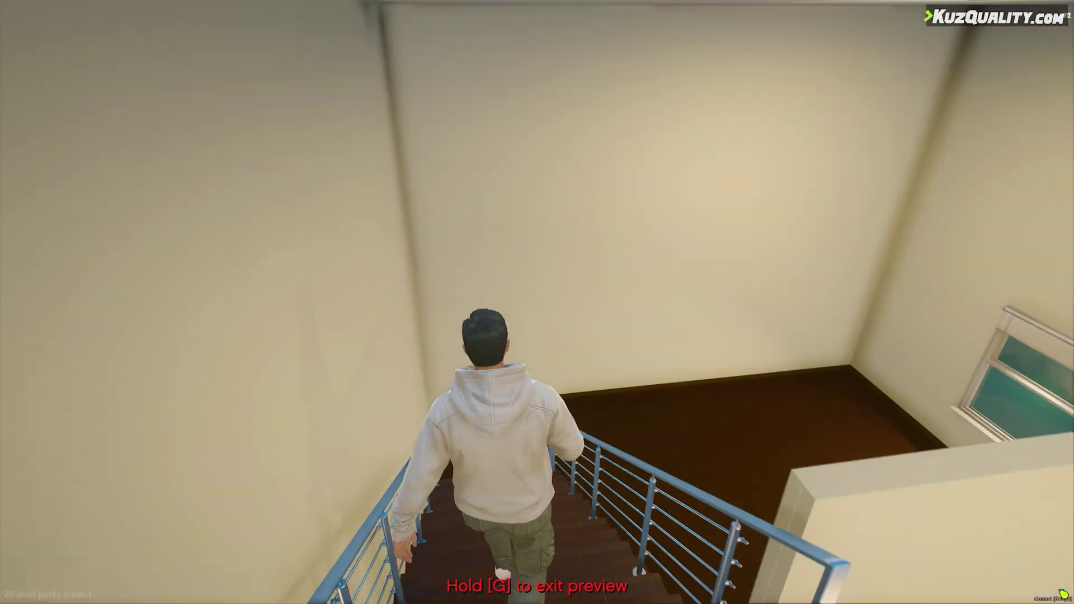
{"action": "key", "text": "g"}
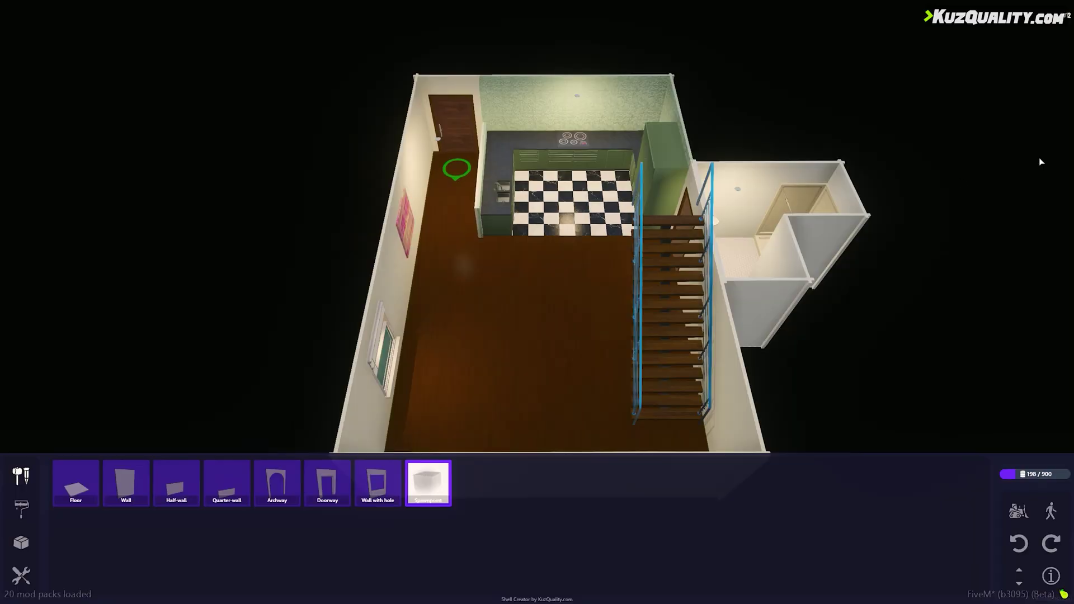
Step: Show the upper floor again, then save the Loft Apartment shell and exit the editor
{"action": "scroll", "coordinate": [472, 309], "scroll_direction": "down", "scroll_amount": 3}
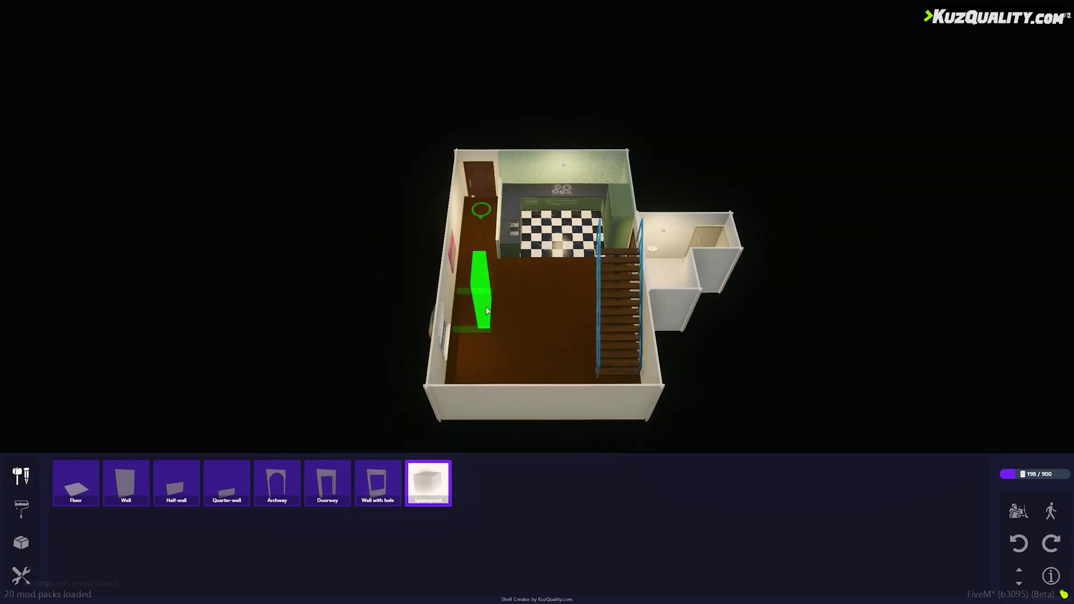
{"action": "right_click_drag", "start_coordinate": [574, 376], "coordinate": [525, 344]}
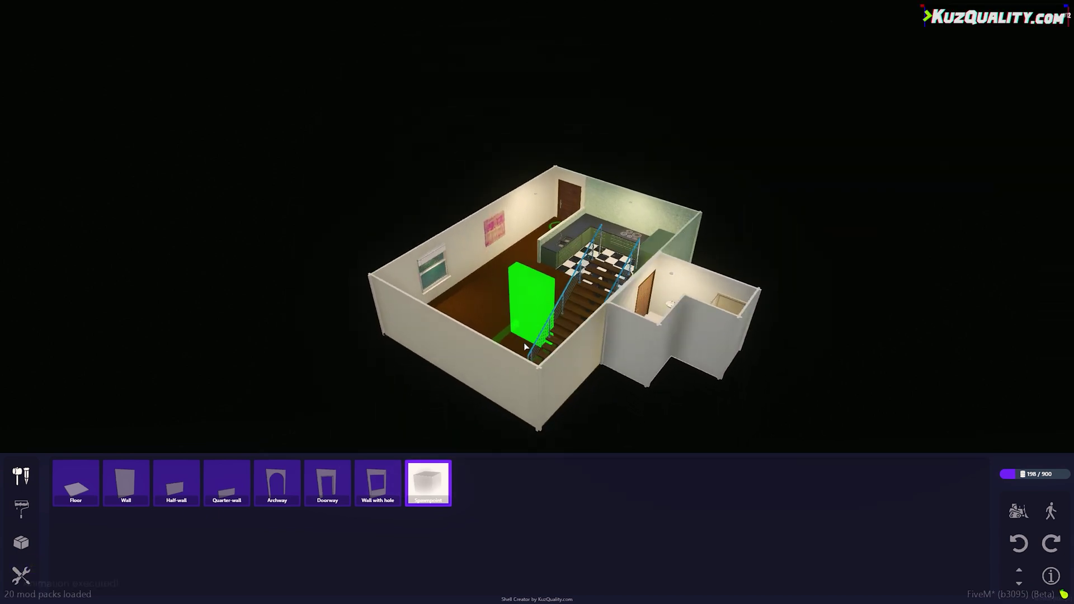
{"action": "left_click", "coordinate": [1016, 571]}
{"action": "right_click_drag", "start_coordinate": [575, 363], "coordinate": [731, 356]}
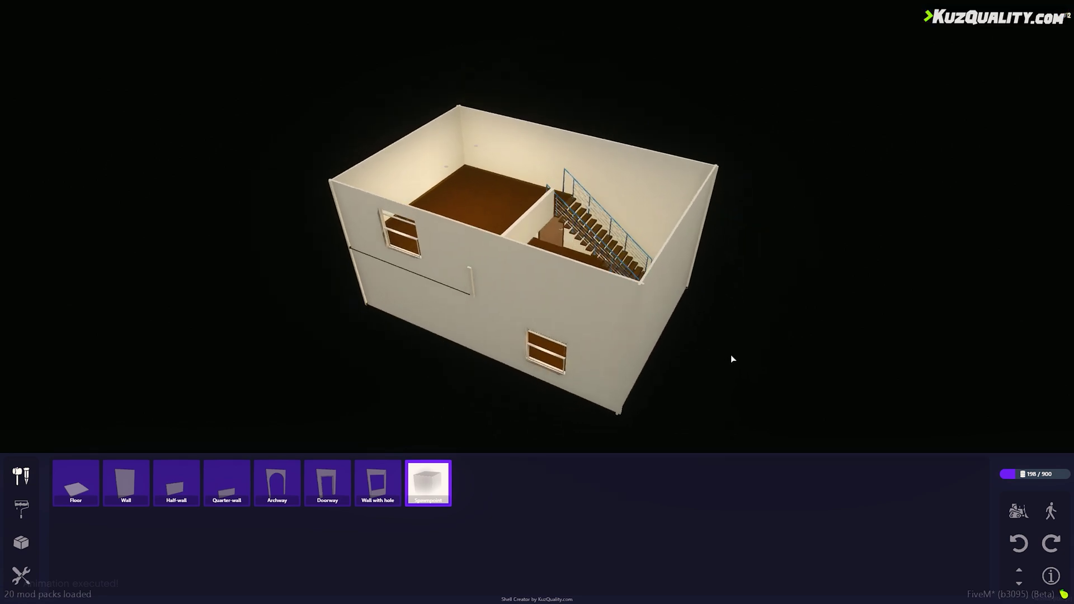
{"action": "left_click", "coordinate": [20, 576]}
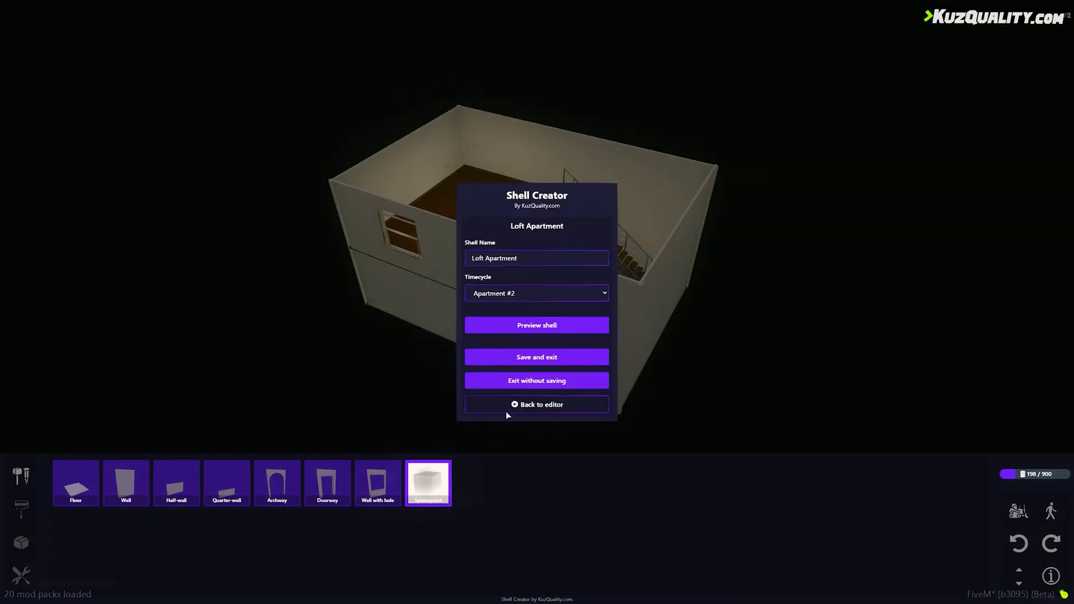
{"action": "left_click", "coordinate": [523, 364]}
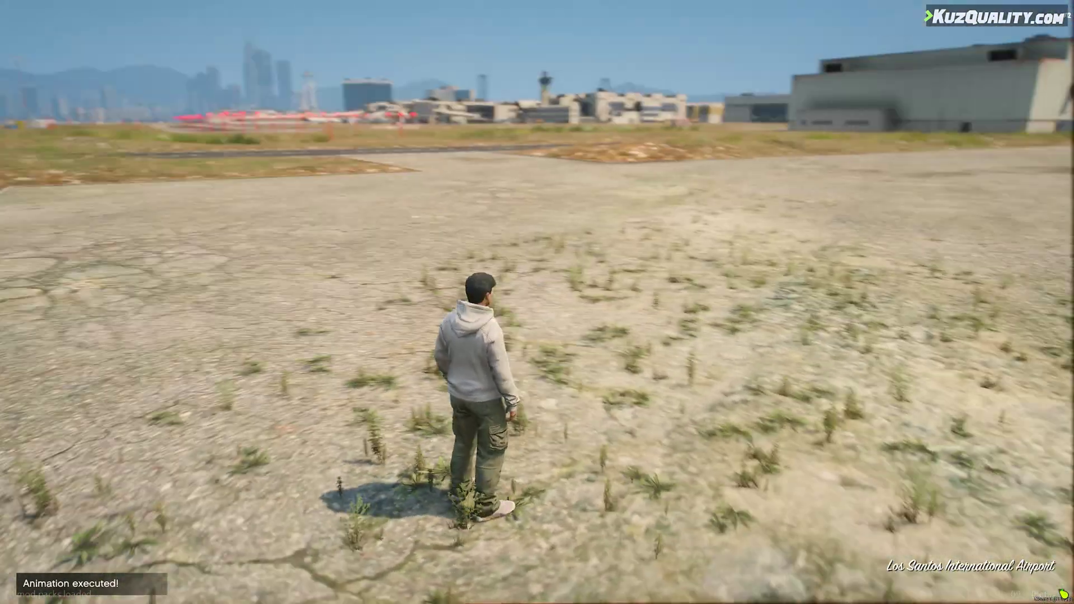
Step: Reopen the list of saved shells by rerunning the last chat command
{"action": "key", "text": "s"}
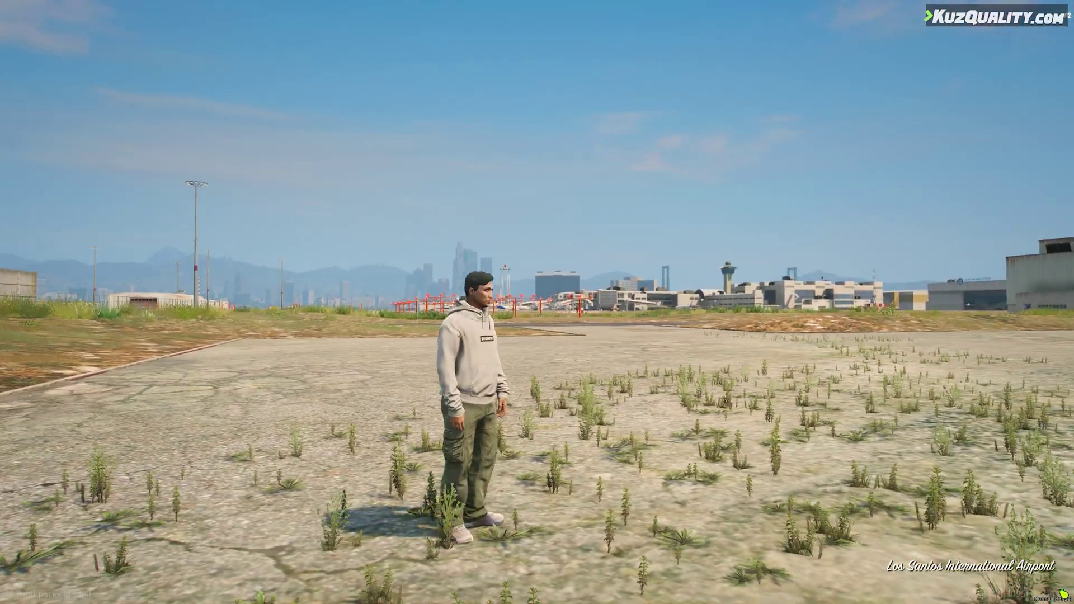
{"action": "key", "text": "t"}
{"action": "key", "text": "Up"}
{"action": "key", "text": "Return"}
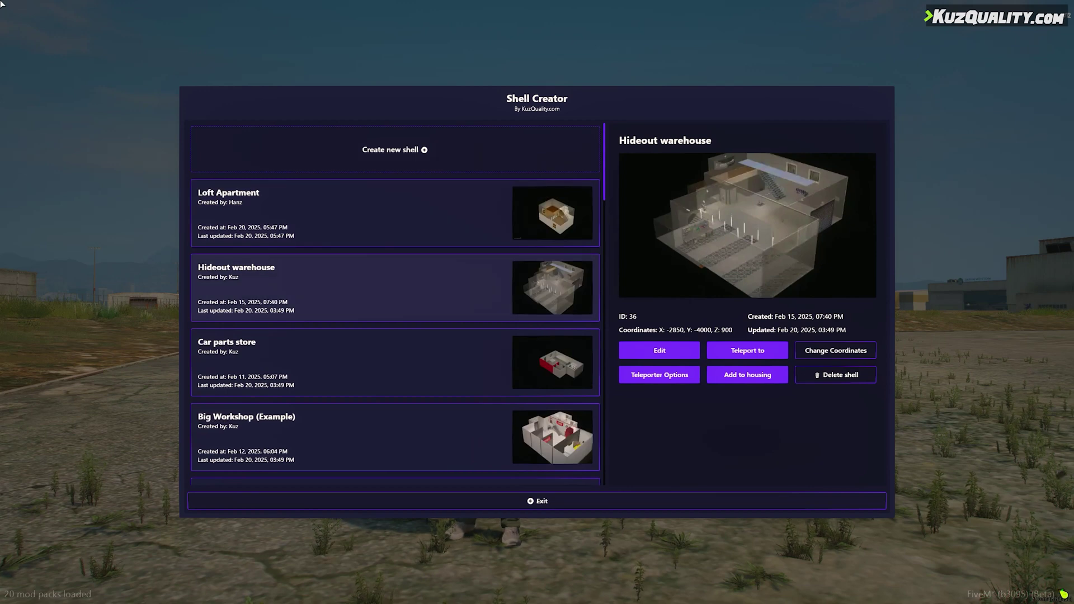
Step: Generate the Loft Apartment's housing entry in the esx_property (IPL) export format and copy it to the clipboard
{"action": "left_click", "coordinate": [270, 207]}
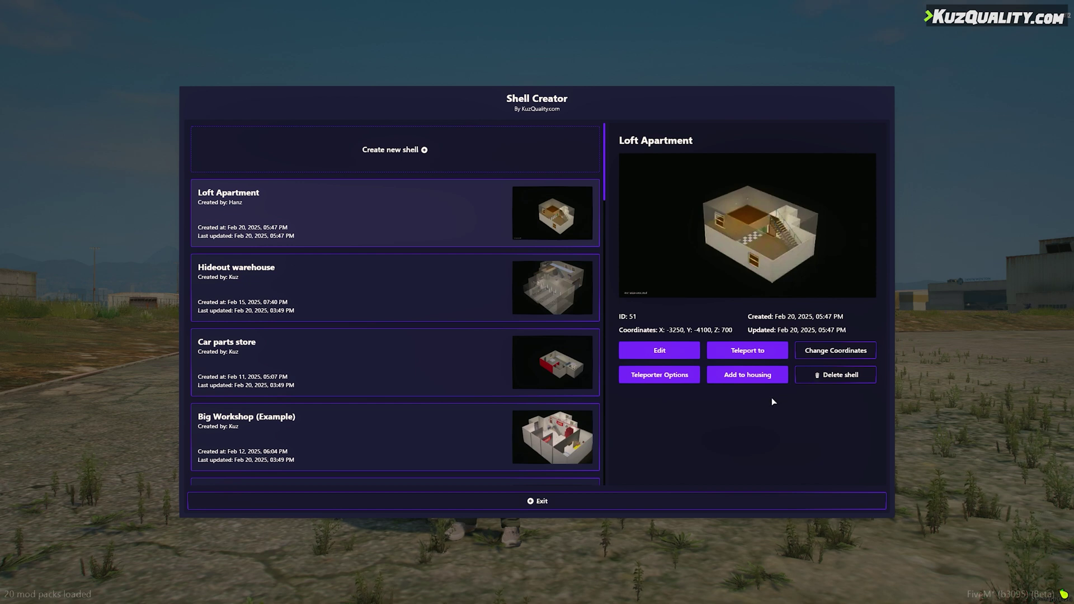
{"action": "left_click", "coordinate": [749, 376]}
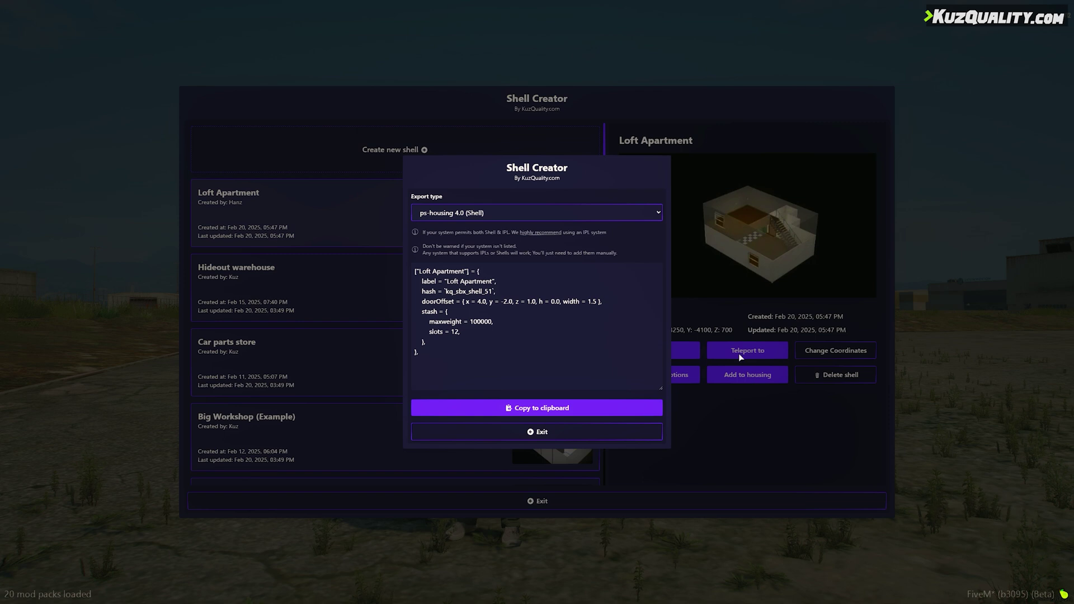
{"action": "left_click", "coordinate": [613, 215]}
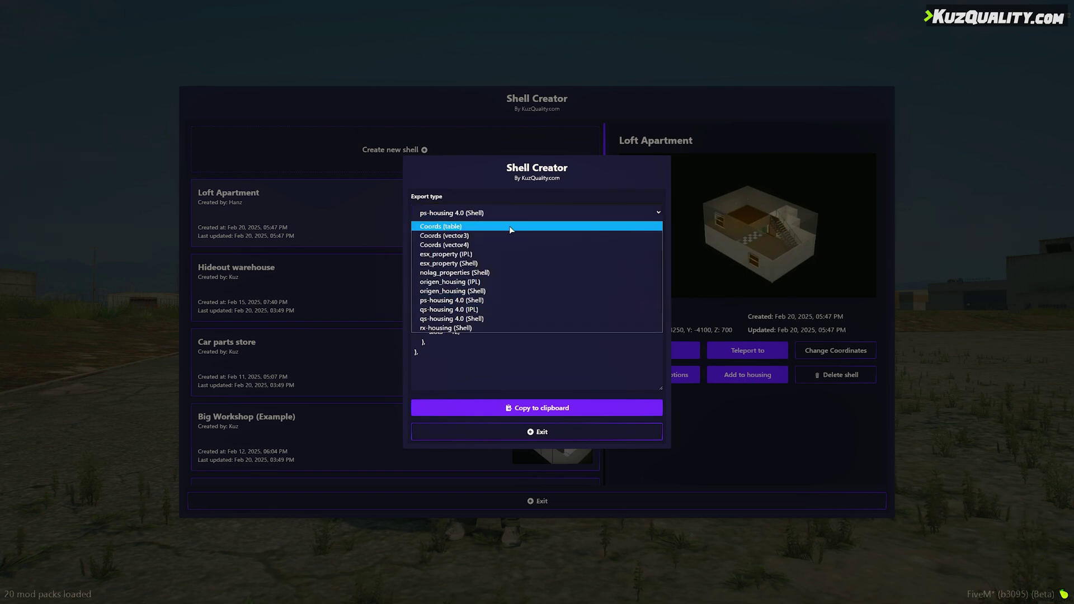
{"action": "left_click", "coordinate": [494, 255]}
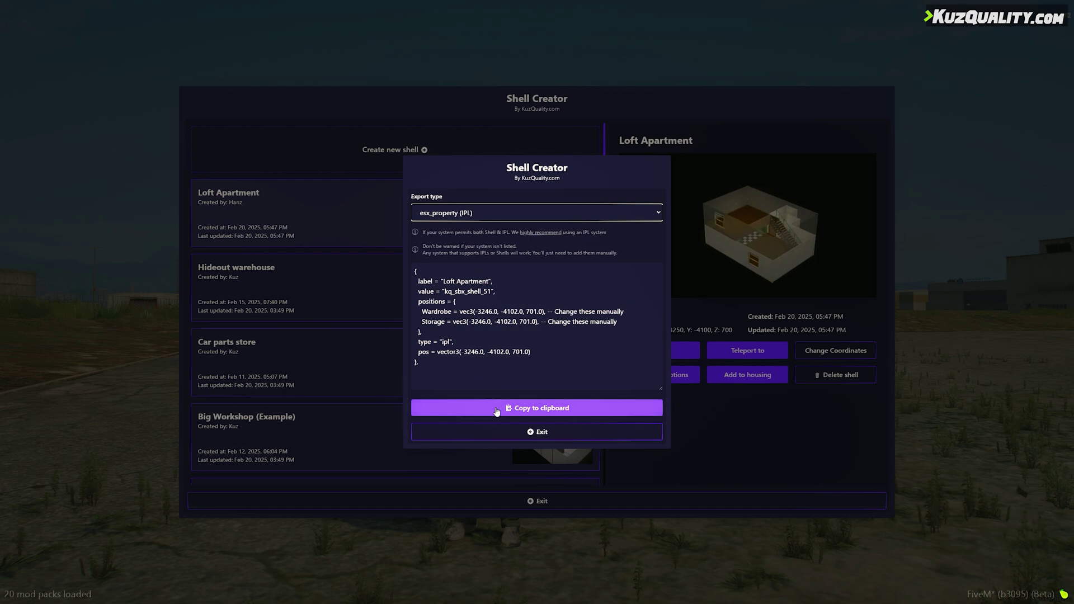
{"action": "left_click", "coordinate": [450, 411]}
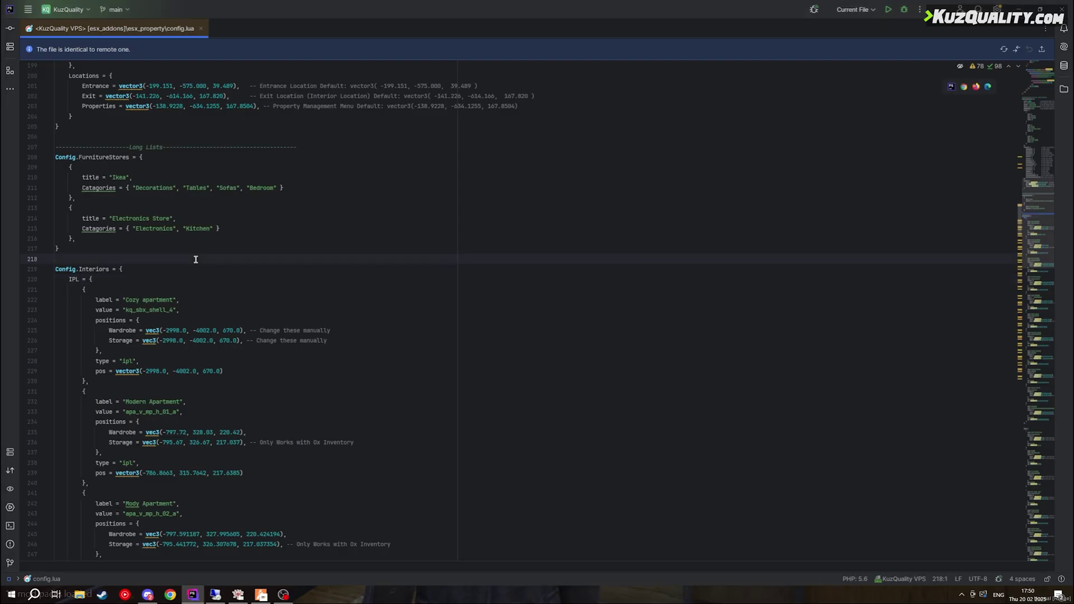
Step: In the code editor, paste the copied entry as the first item of the IPL list under Config.Interiors in esx_property's config.lua
{"action": "scroll", "coordinate": [196, 259], "scroll_direction": "up", "scroll_amount": 10}
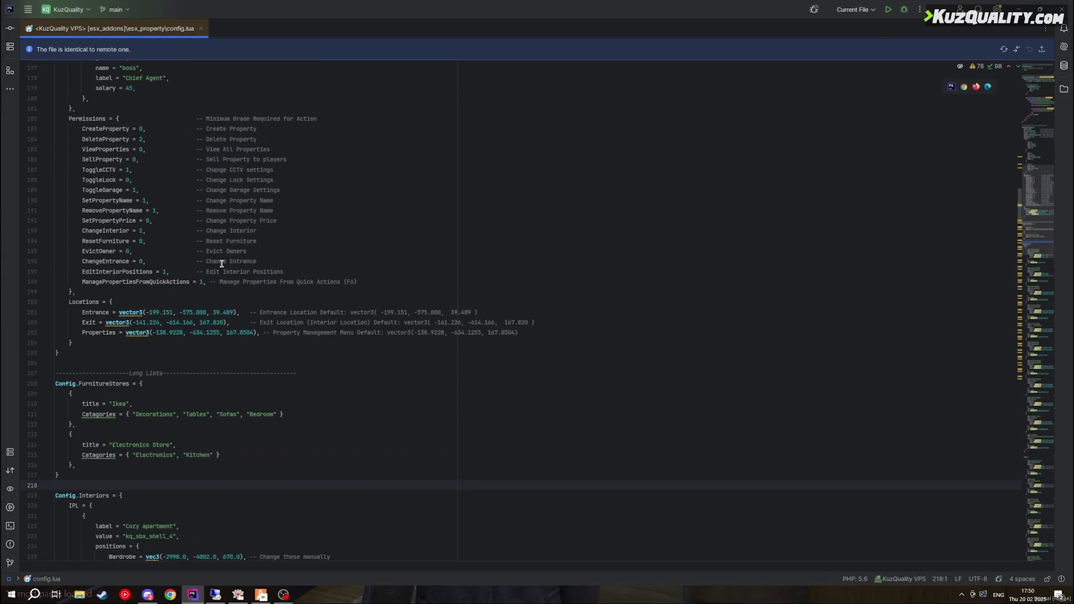
{"action": "scroll", "coordinate": [259, 233], "scroll_direction": "down", "scroll_amount": 10}
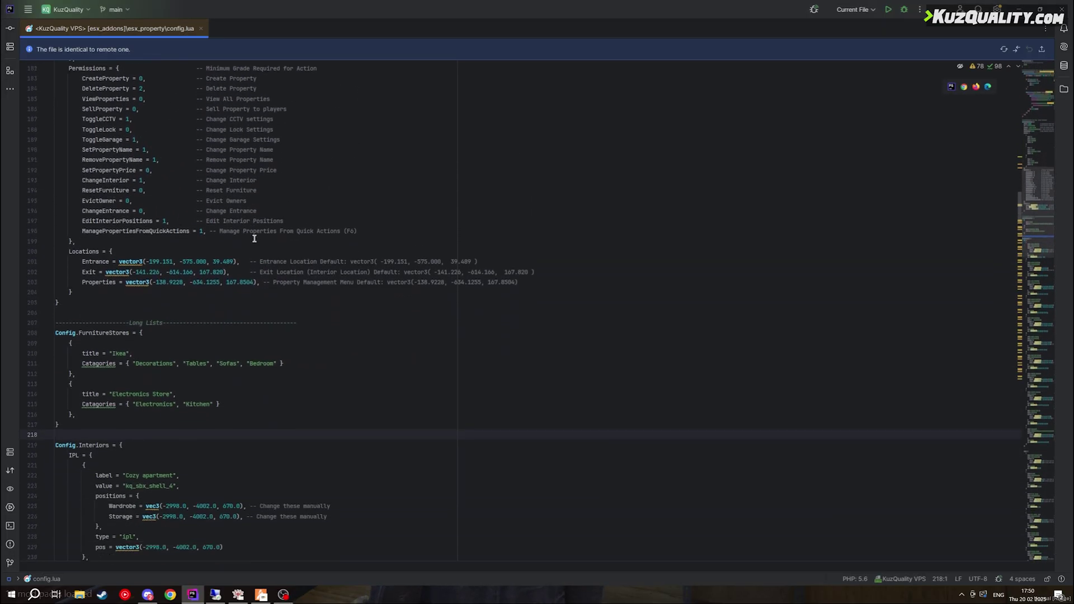
{"action": "left_click", "coordinate": [125, 278]}
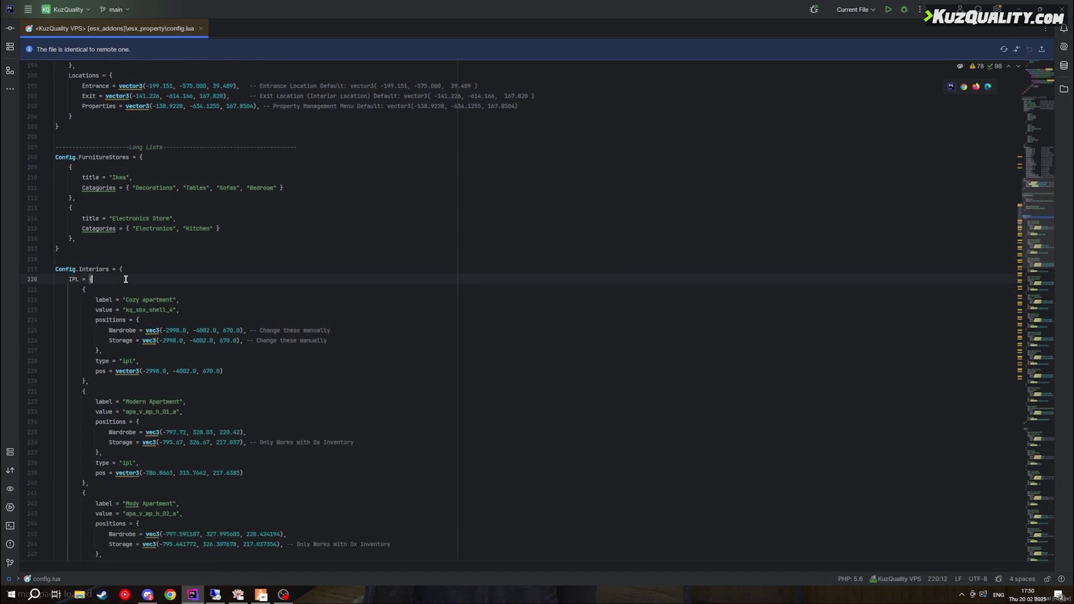
{"action": "key", "text": "Return"}
{"action": "key", "text": "ctrl+v"}
{"action": "key", "text": "BackSpace"}
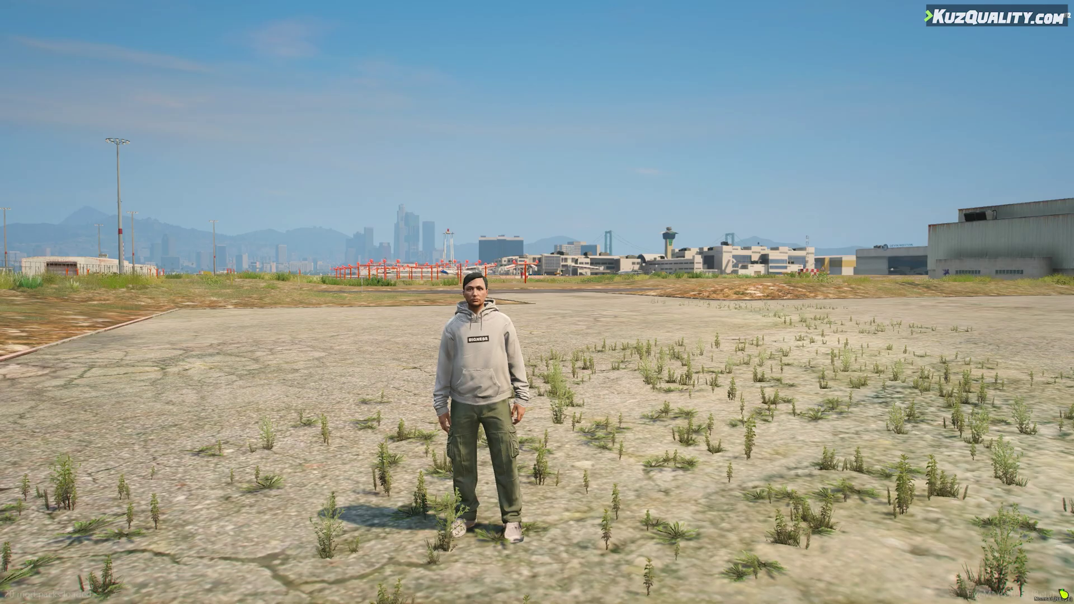
Step: Switch to the game and restart the property resource with the chat command /ensure esx_property
{"action": "type", "text": "t"}
{"action": "type", "text": "/ensure"}
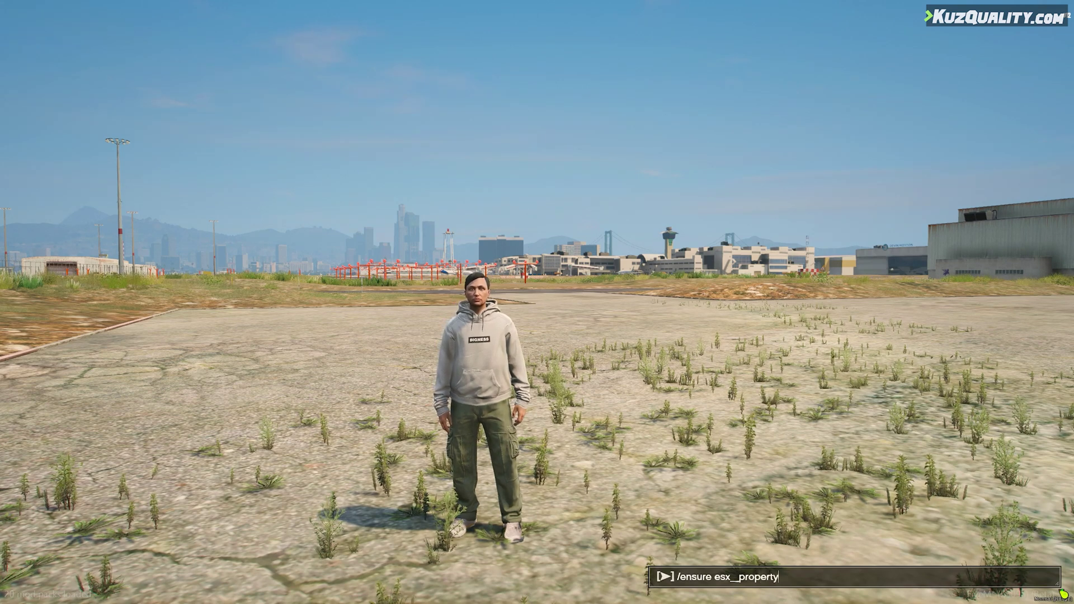
{"action": "key", "text": "Return"}
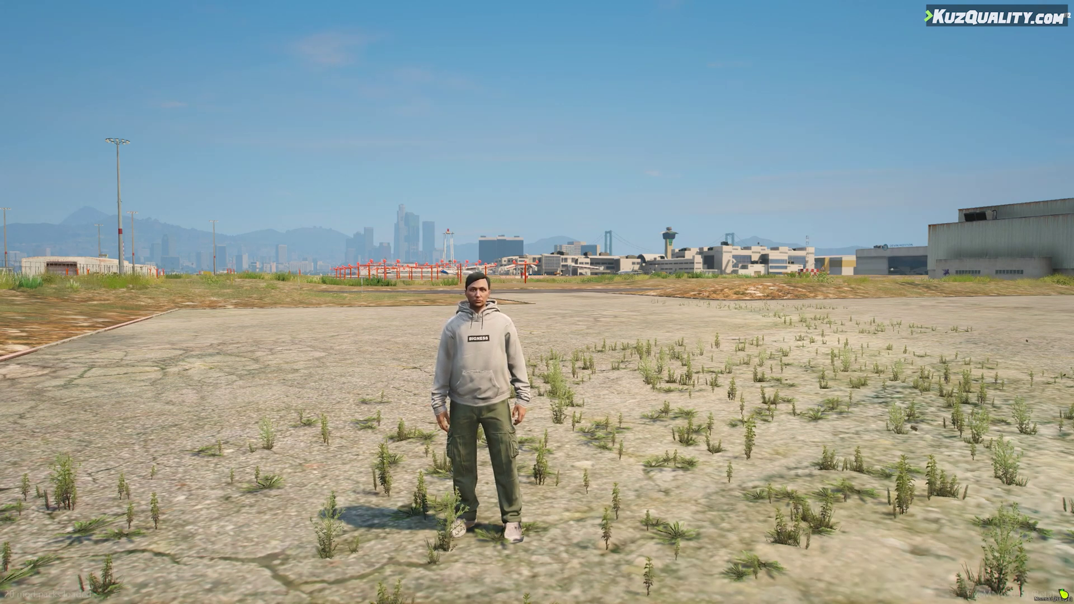
{"action": "key", "text": "t"}
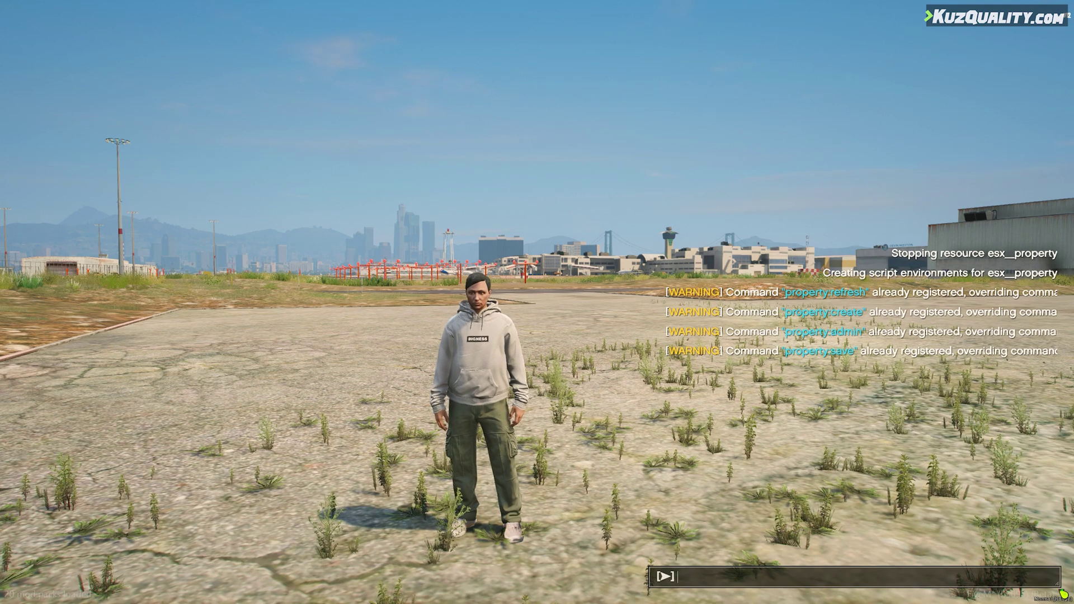
{"action": "key", "text": "Escape"}
Step: Start a new property with the chat command /property:create and set its street number to 123
{"action": "type", "text": "t"}
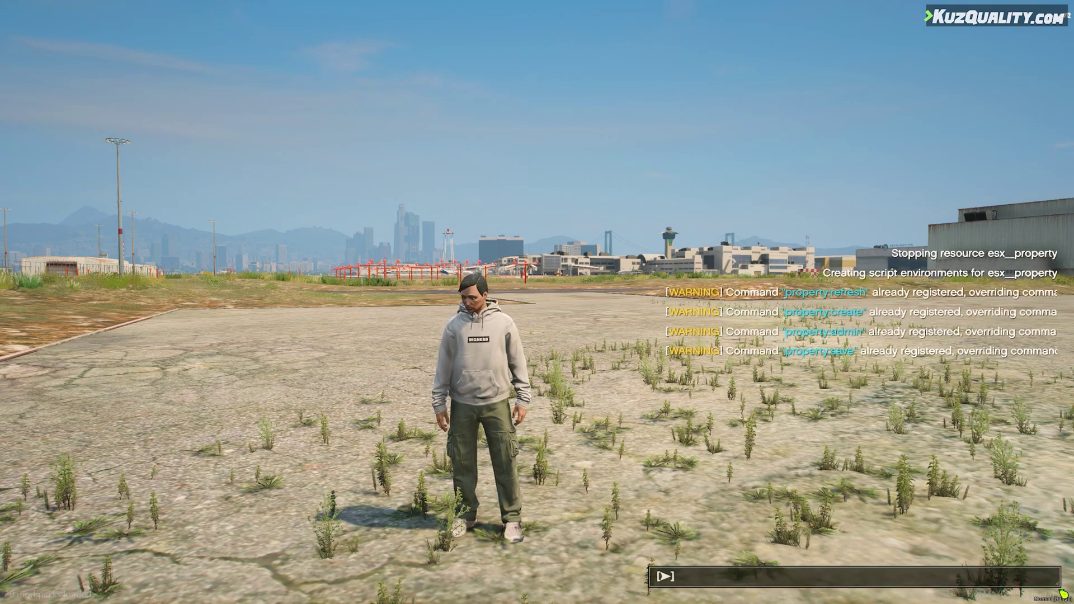
{"action": "type", "text": "/proper"}
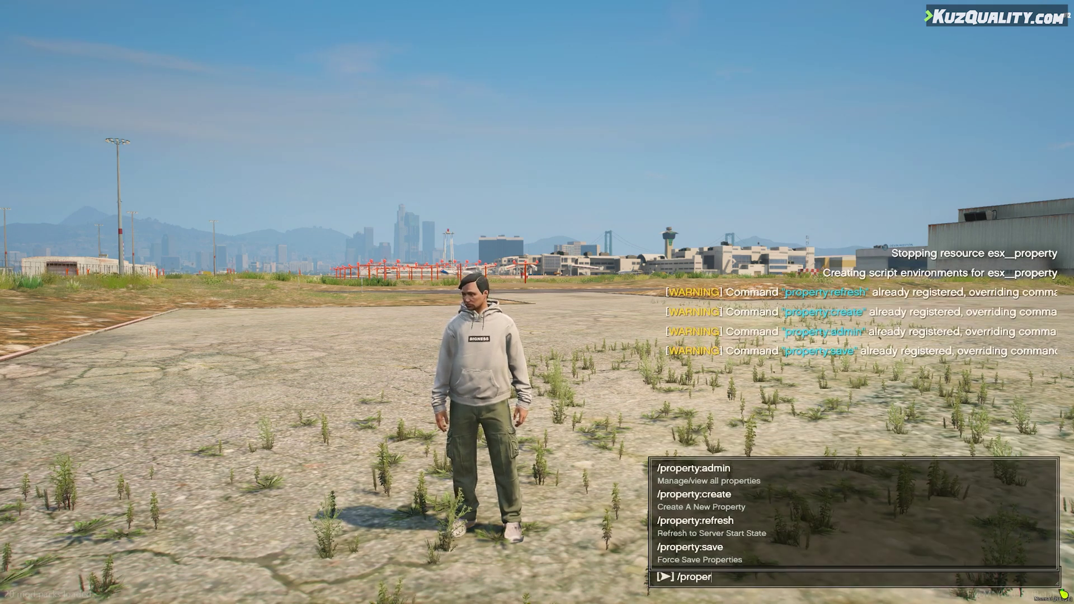
{"action": "type", "text": "ty:cr"}
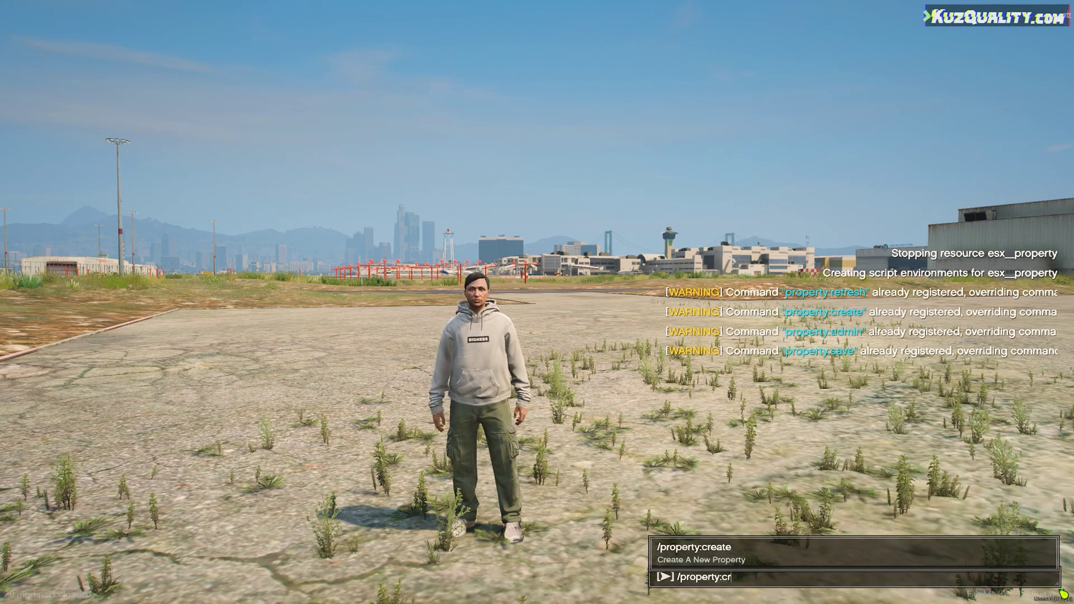
{"action": "type", "text": "eate"}
{"action": "key", "text": "Return"}
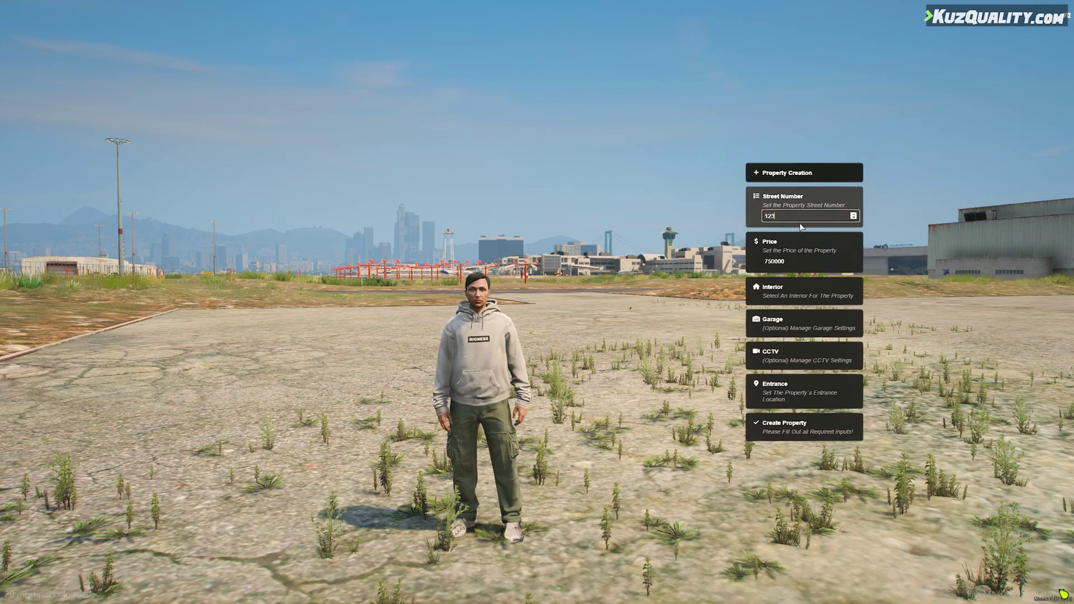
Step: Create the property with a price of 10, the Loft Apartment IPL interior and its entrance at the current location
{"action": "left_click", "coordinate": [794, 252]}
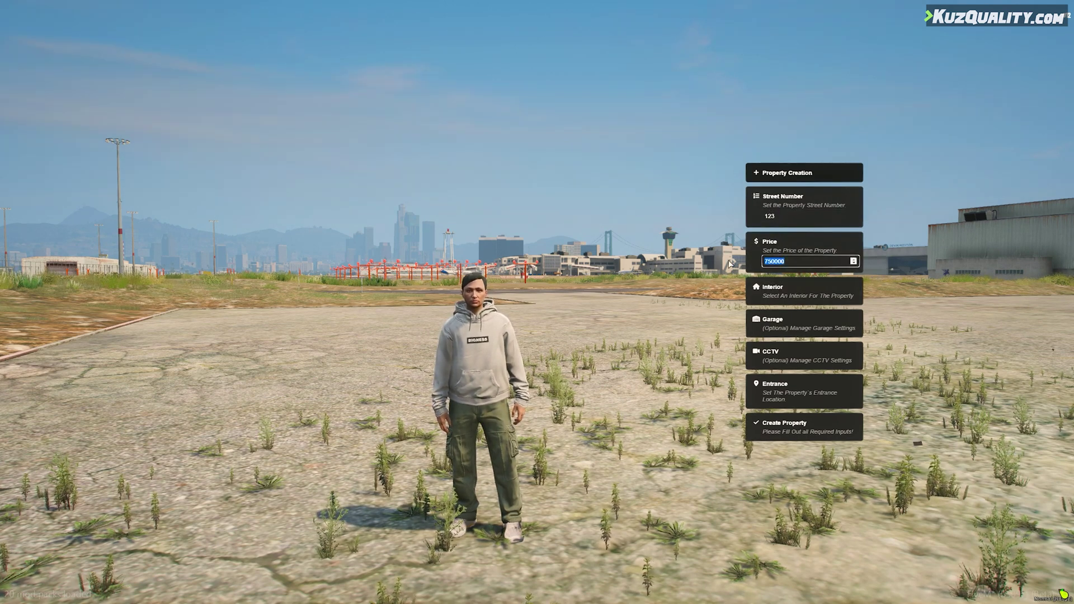
{"action": "left_click", "coordinate": [807, 299]}
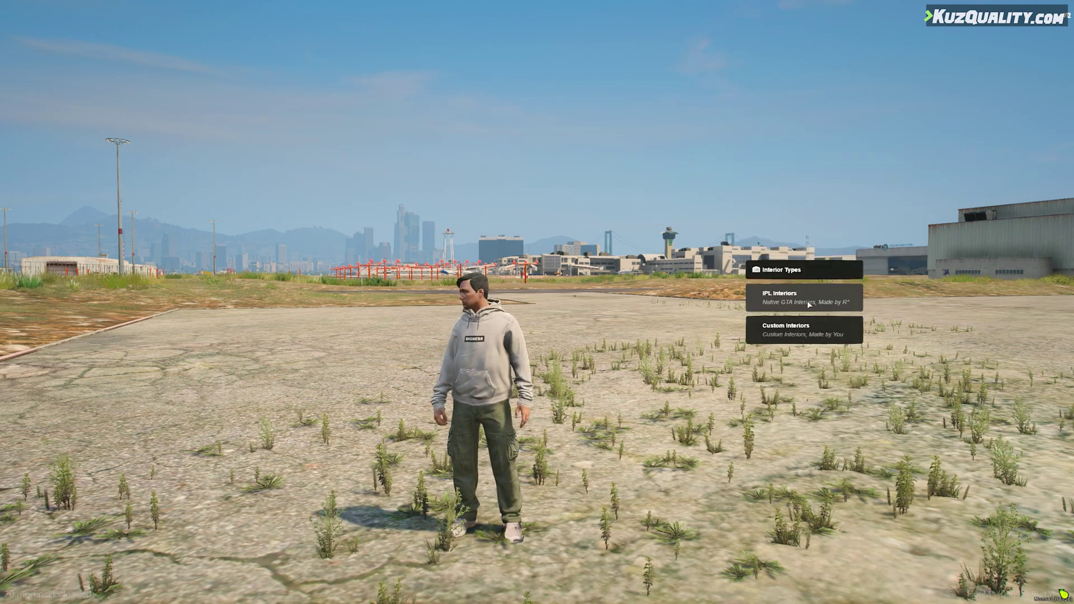
{"action": "left_click", "coordinate": [807, 300]}
{"action": "left_click", "coordinate": [779, 183]}
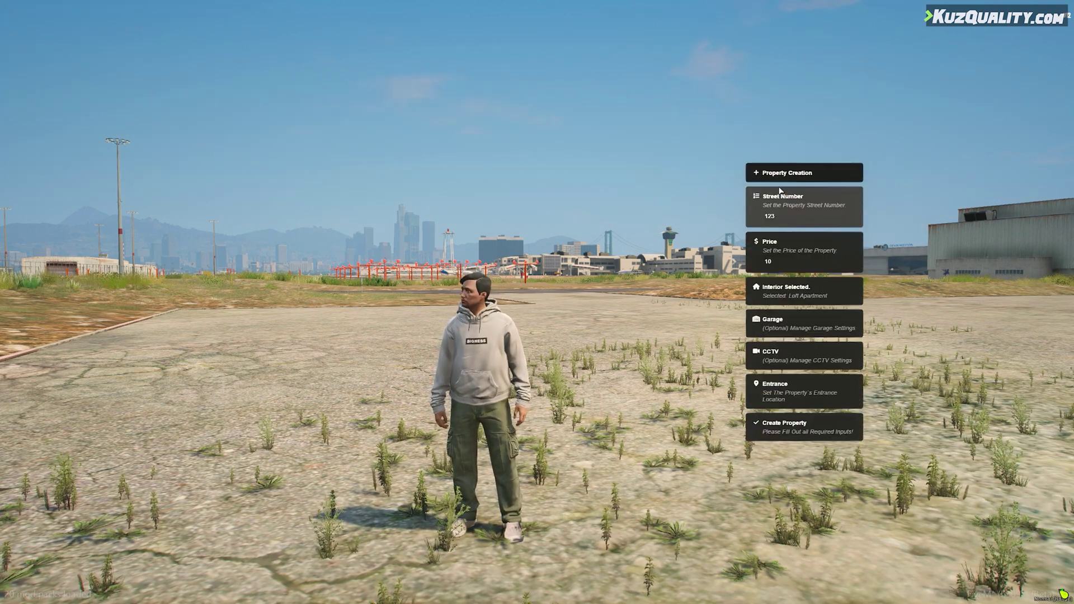
{"action": "left_click", "coordinate": [796, 384]}
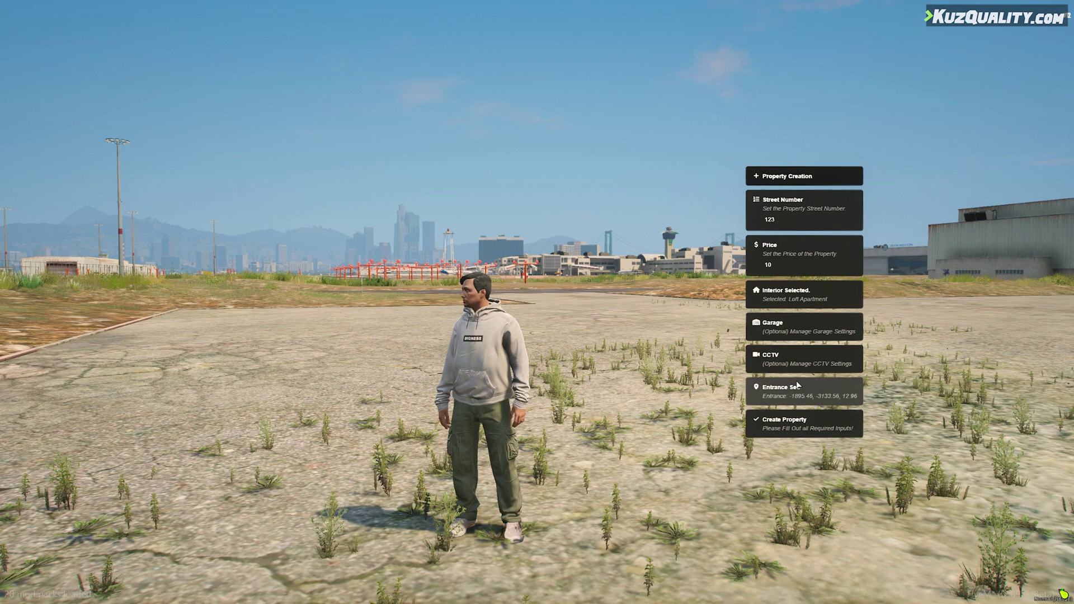
{"action": "left_click", "coordinate": [801, 420]}
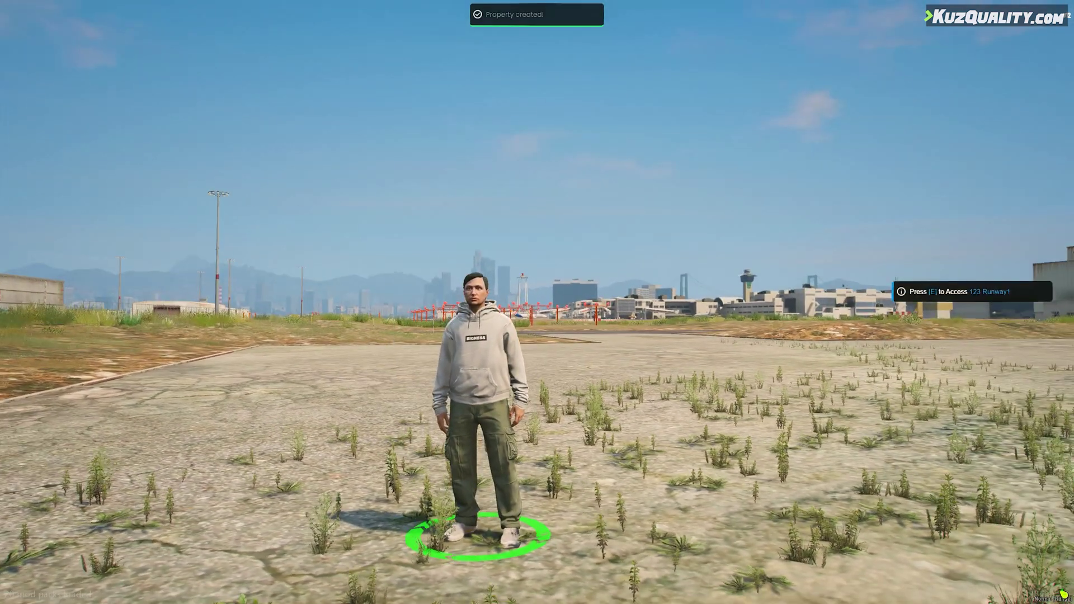
Step: Access the new property at its entrance marker and preview its interior, walking through the ground floor
{"action": "key", "text": "e"}
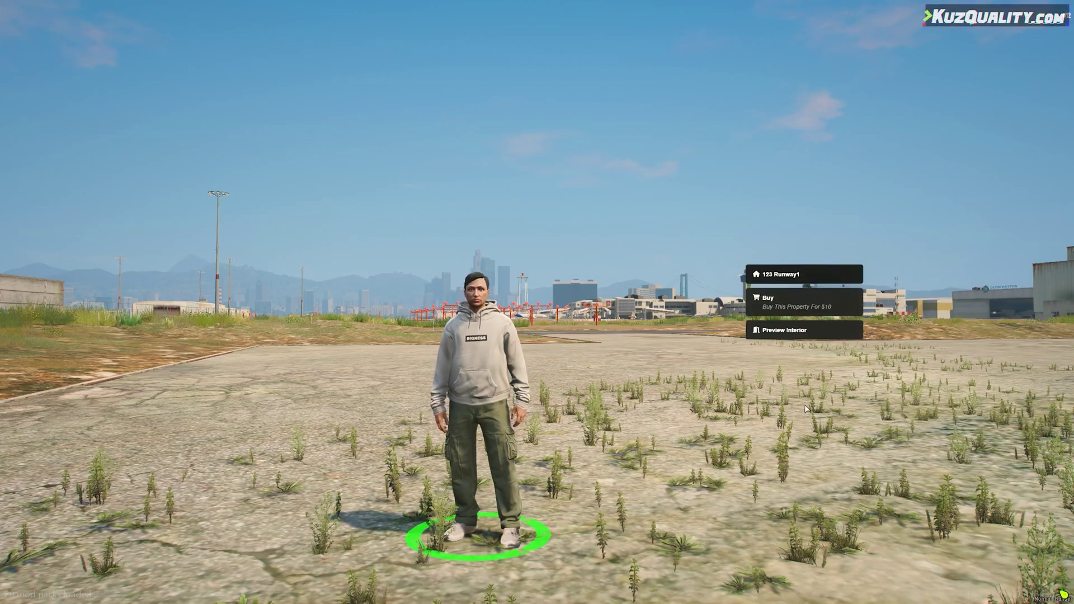
{"action": "left_click", "coordinate": [783, 334]}
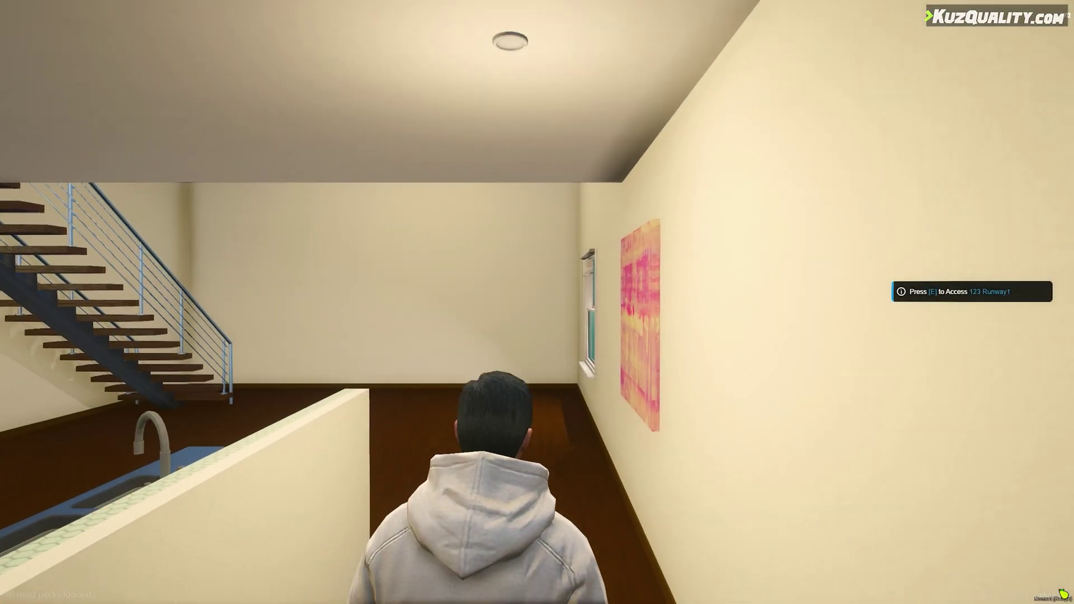
{"action": "key", "text": "w"}
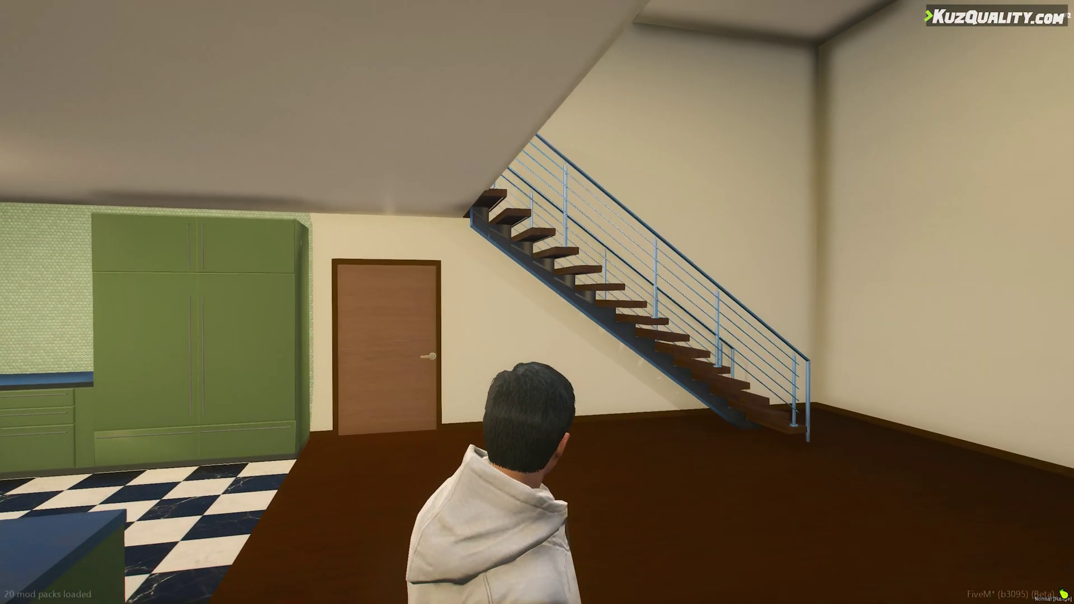
{"action": "key", "text": "d"}
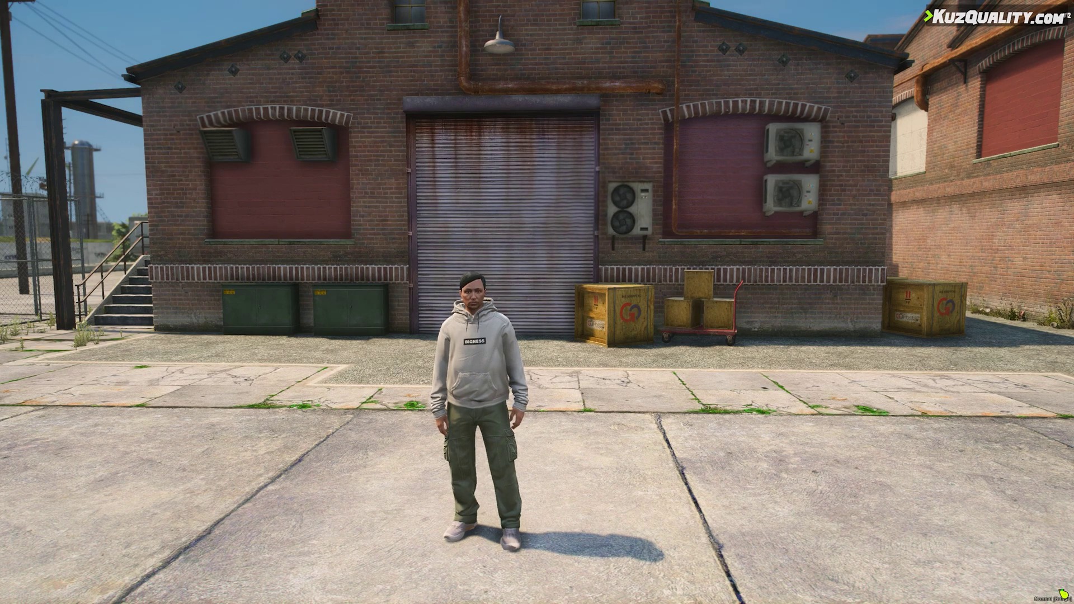
Step: Walk up to the brick warehouse's roller shutter and open the shell list with the chat command /shellcreator
{"action": "key", "text": "w"}
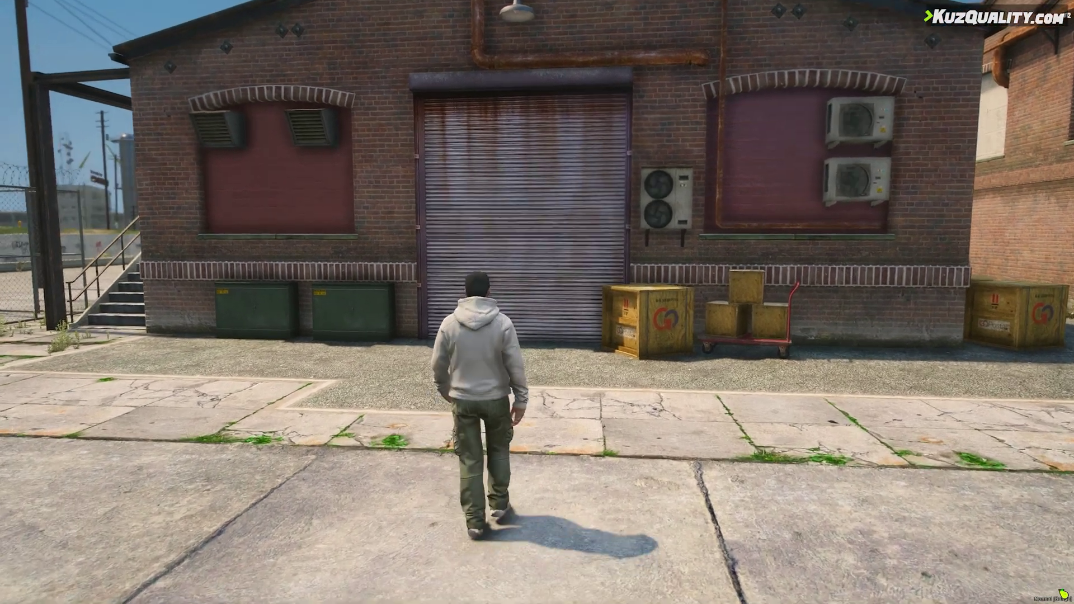
{"action": "key", "text": "w"}
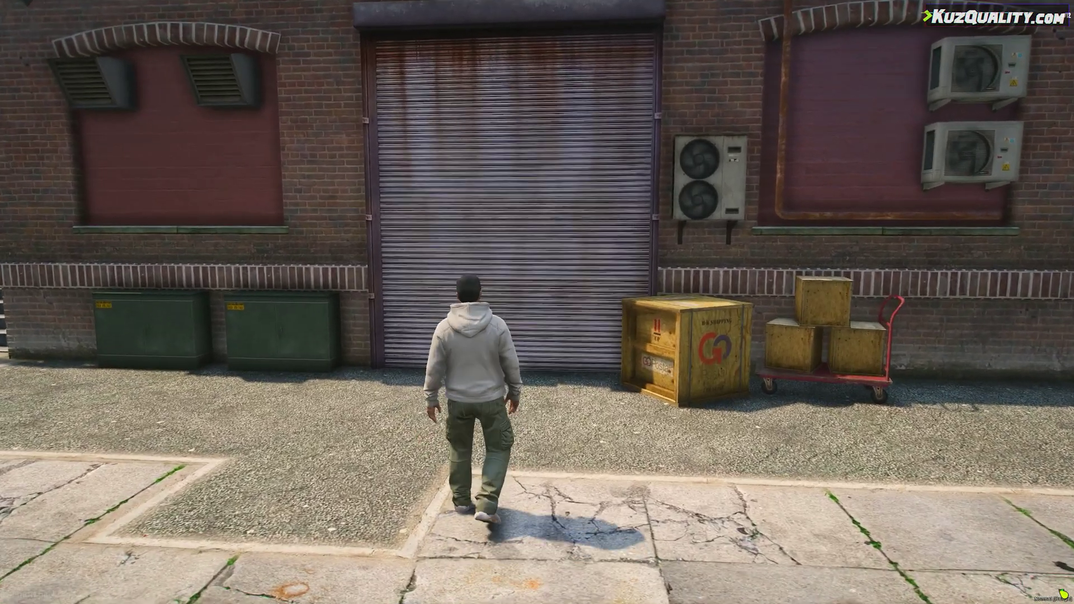
{"action": "key", "text": "s"}
{"action": "key", "text": "t"}
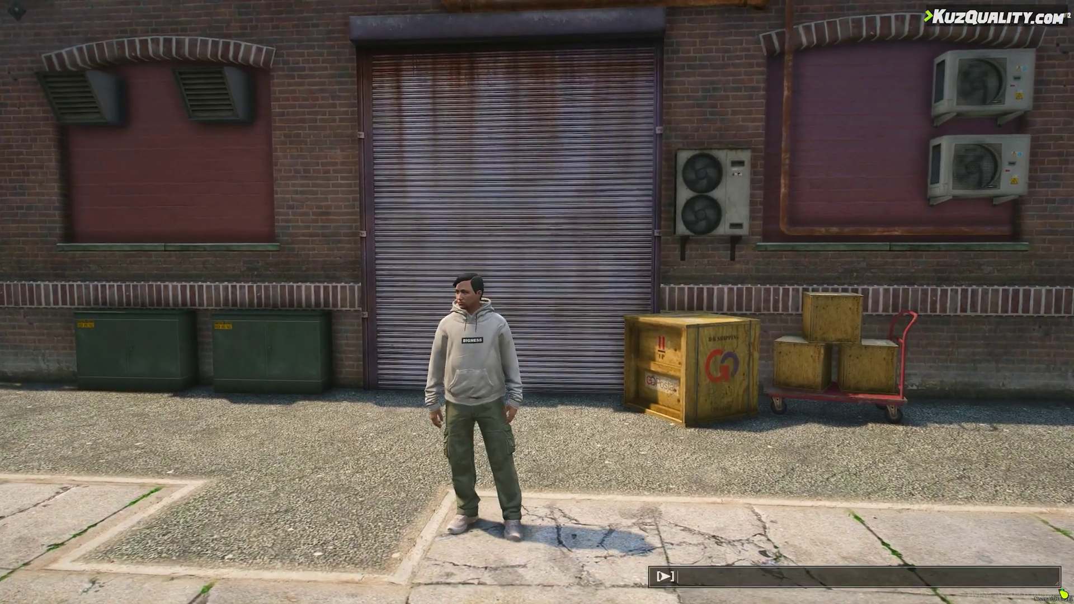
{"action": "type", "text": "/shel"}
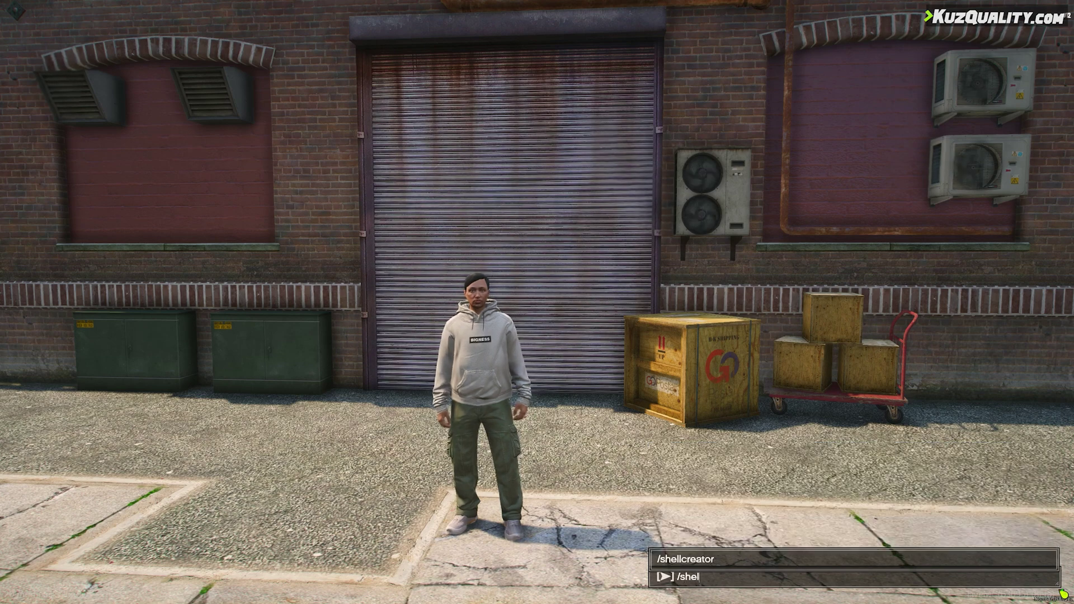
{"action": "type", "text": "lcreator"}
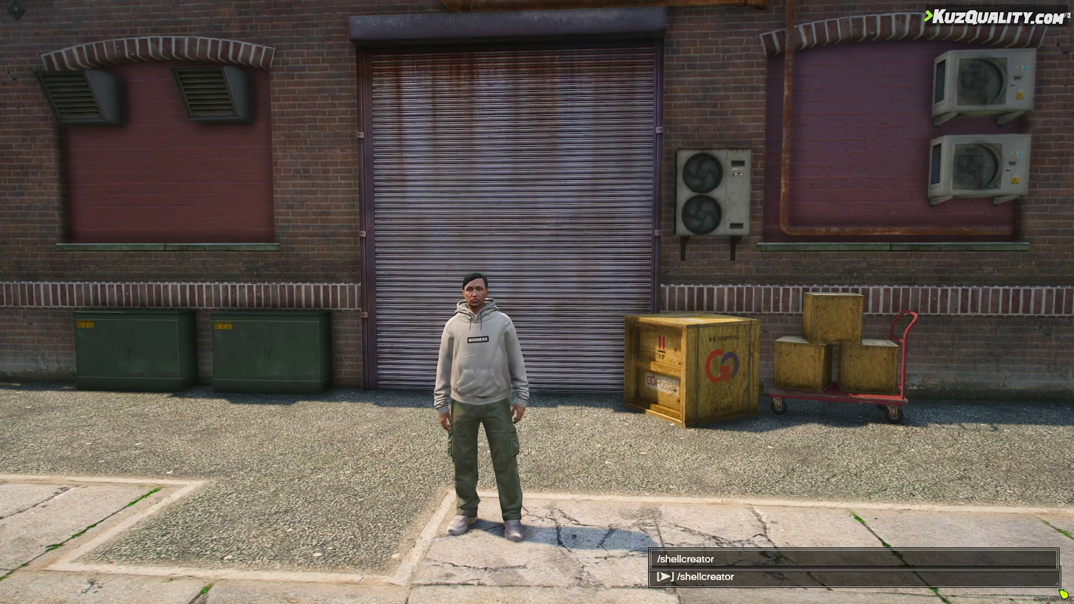
{"action": "key", "text": "Return"}
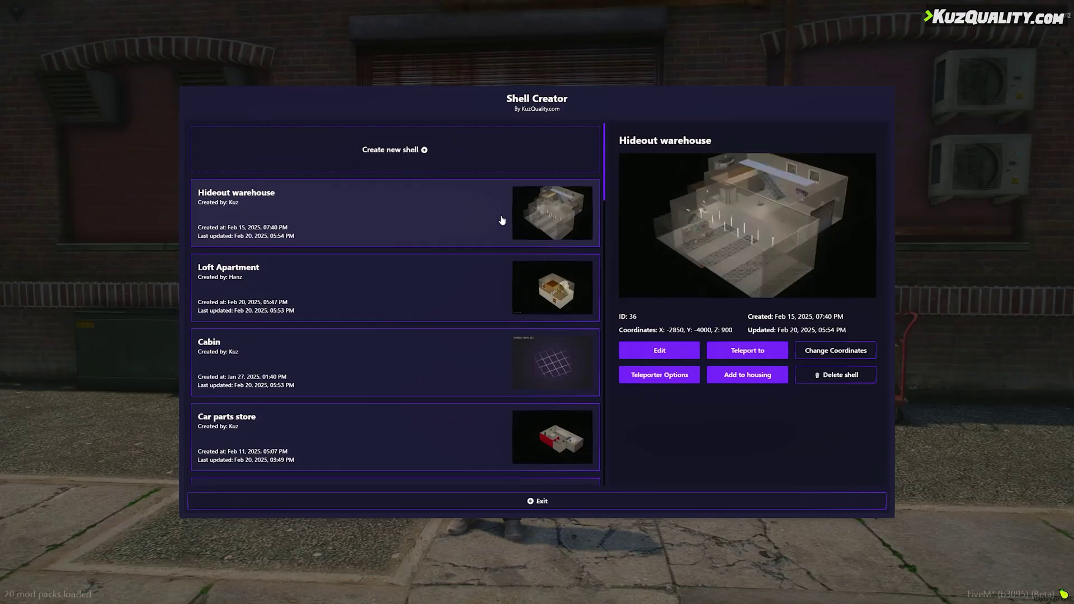
Step: Save a Hideout warehouse teleporter at X 542.3, Y -1943.4, Z 25.0, heading 308.2 with vehicles allowed, and step away from its marker
{"action": "left_click", "coordinate": [666, 376]}
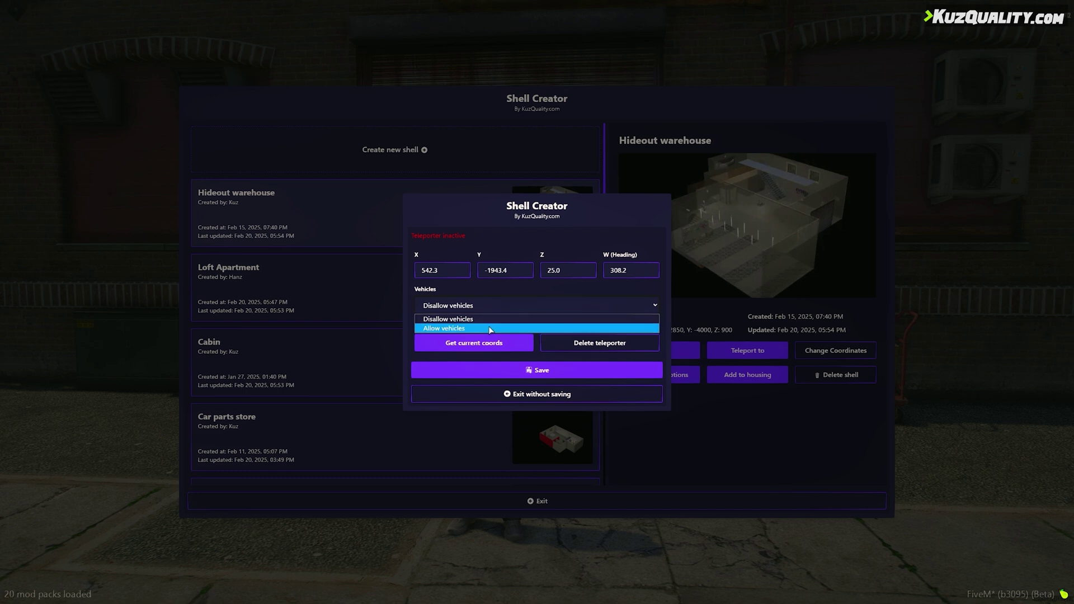
{"action": "left_click", "coordinate": [490, 328]}
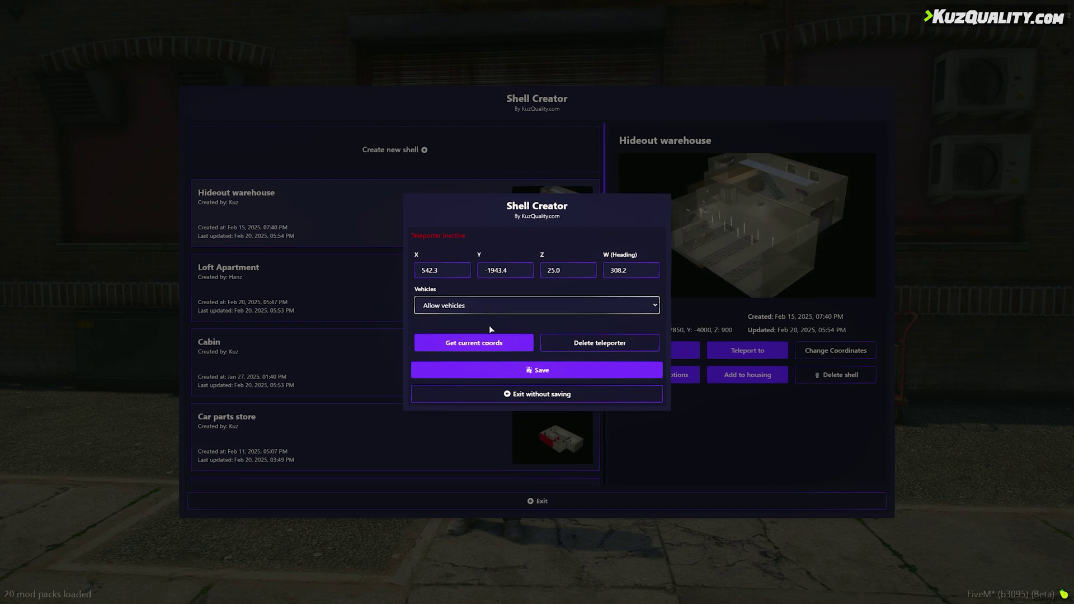
{"action": "left_click", "coordinate": [527, 371]}
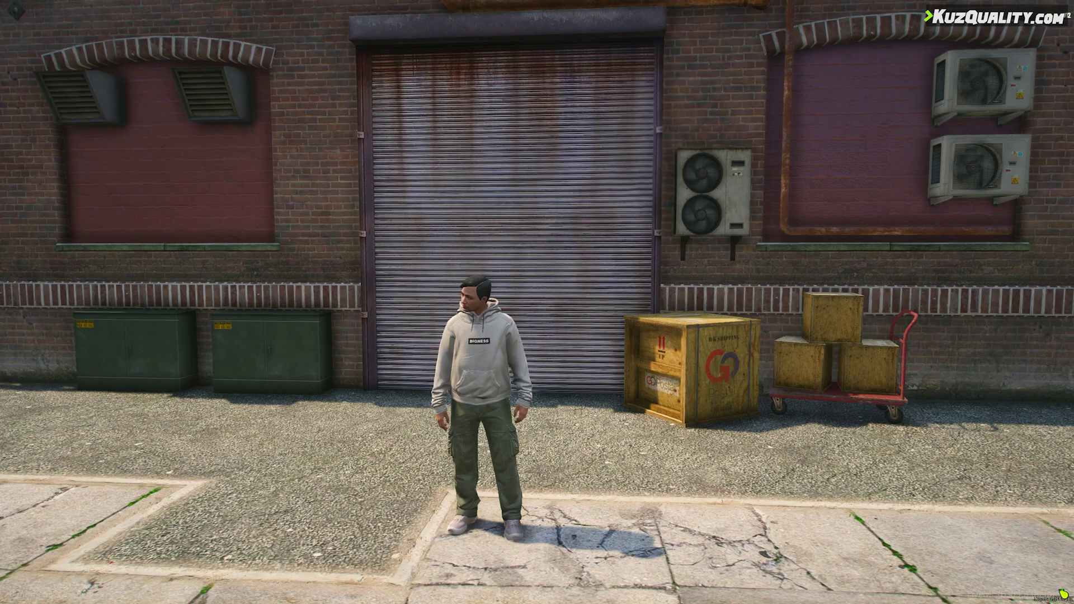
{"action": "key", "text": "s"}
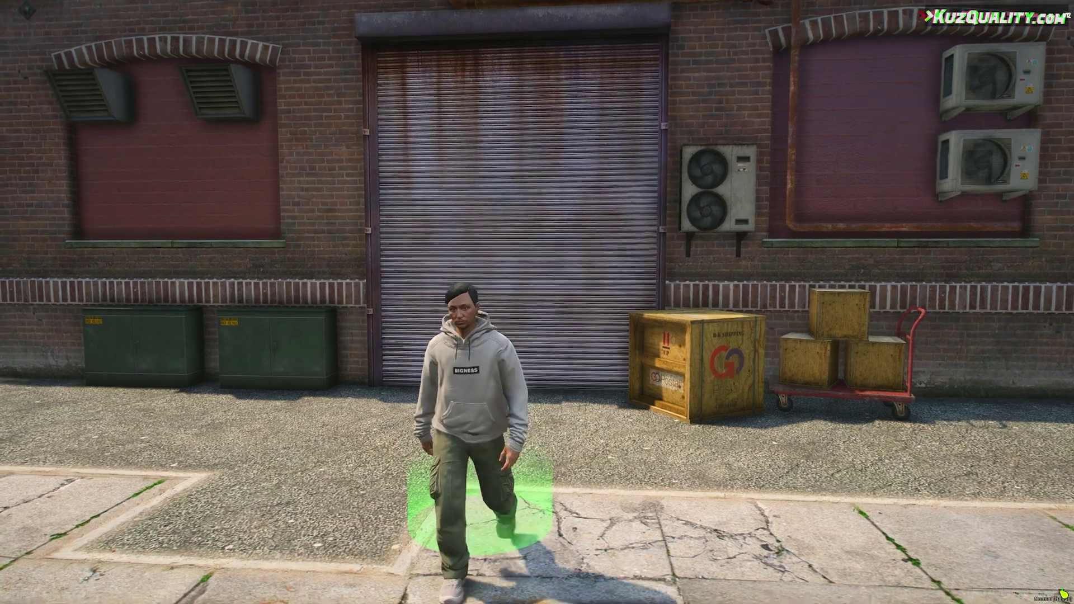
Step: Spawn an Obey Tailgater S with the chat command /v and drive it onto the green teleporter marker to enter the Hideout warehouse
{"action": "type", "text": "w"}
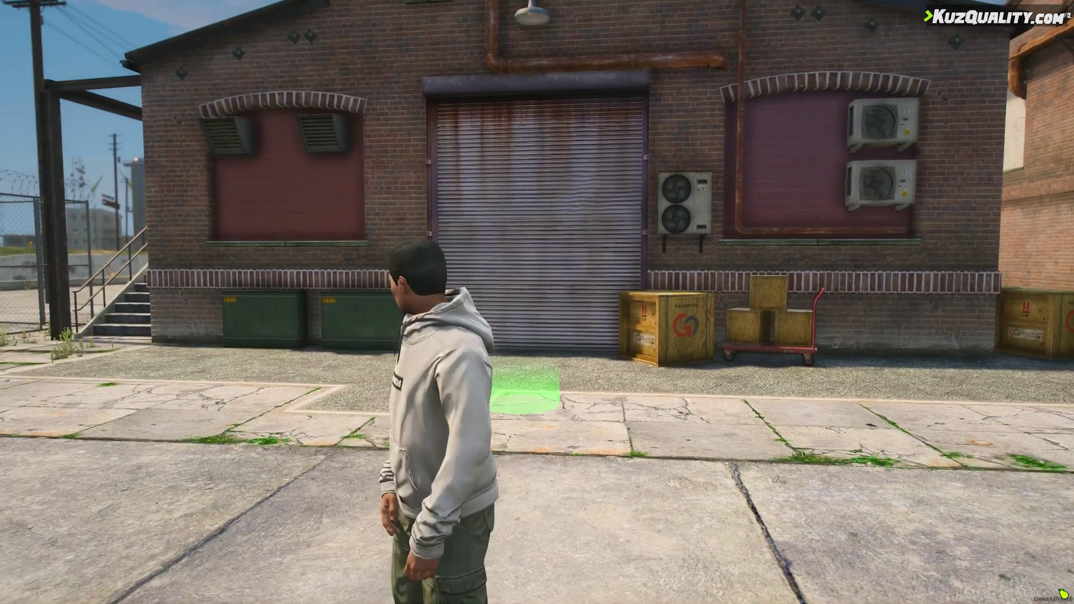
{"action": "type", "text": "t/v"}
{"action": "key", "text": "Return"}
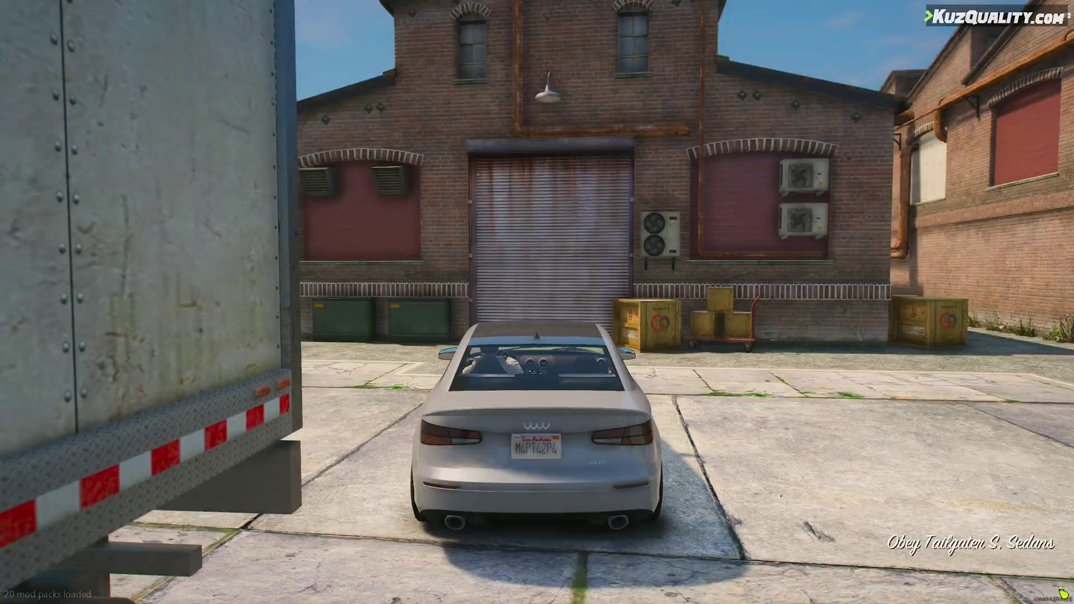
{"action": "key", "text": "w"}
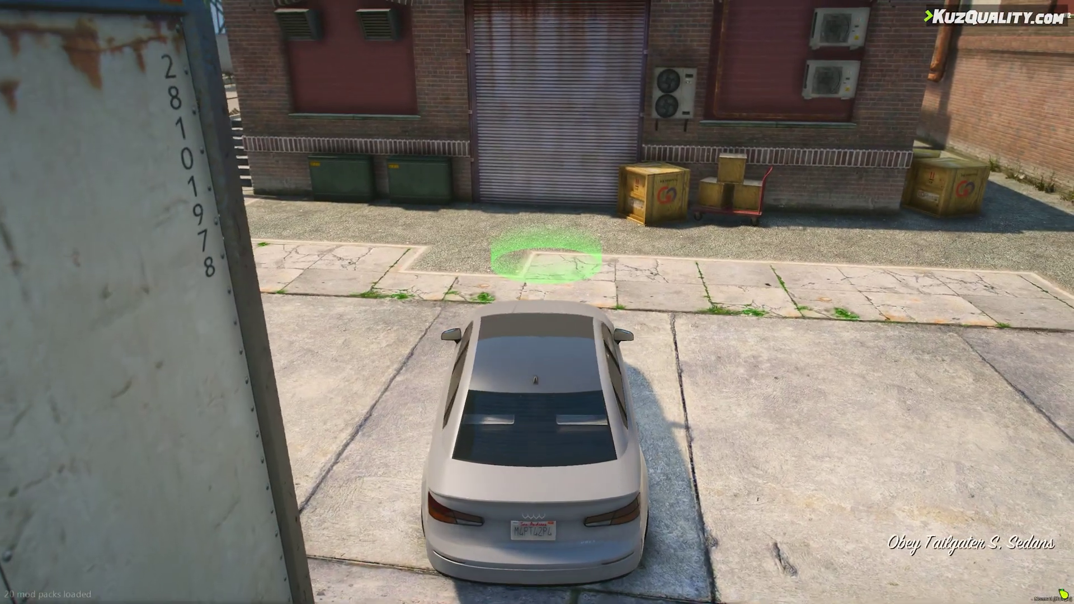
{"action": "key", "text": "w"}
{"action": "key", "text": "s"}
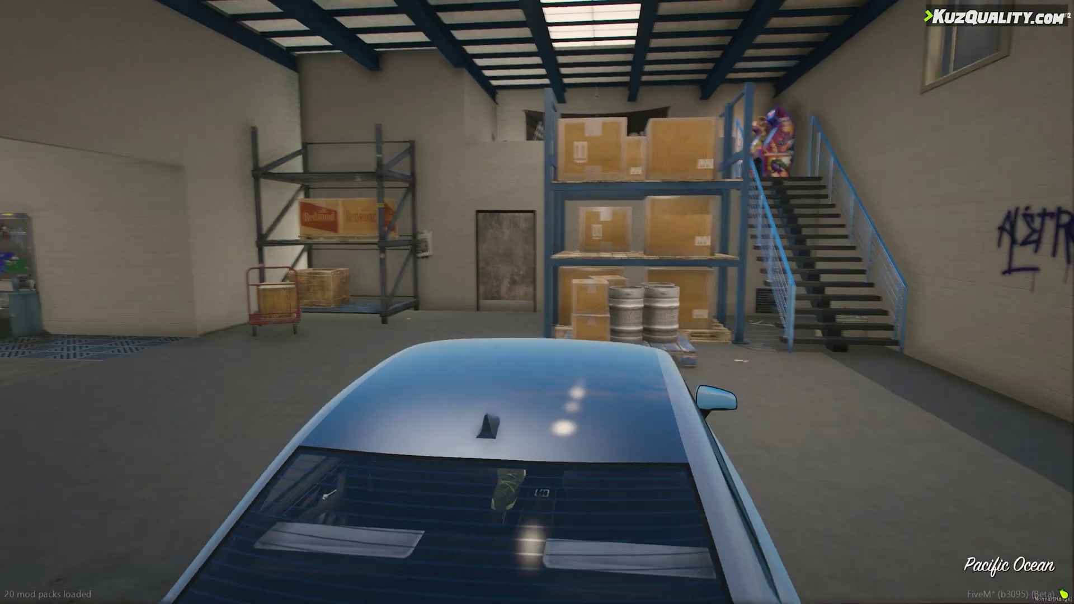
Step: Drive the car across the warehouse floor, park it in the side bay and get out
{"action": "key", "text": "w"}
{"action": "key", "text": "a"}
{"action": "key", "text": "w"}
{"action": "key", "text": "a"}
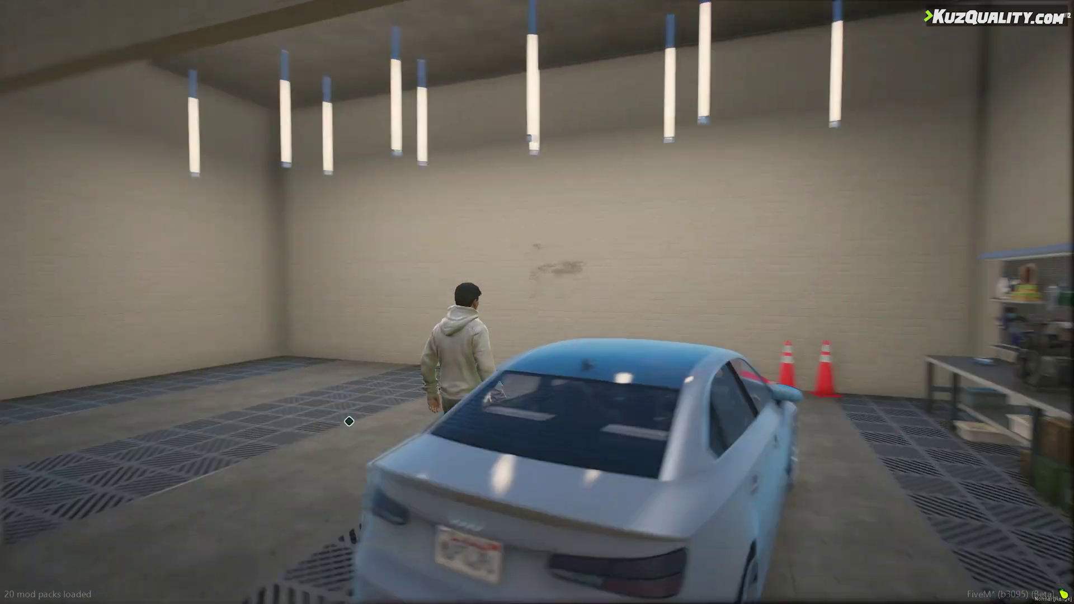
Step: Leave the warehouse on foot through its roller shutter exit and walk away from the outdoor teleporter marker
{"action": "key", "text": "w"}
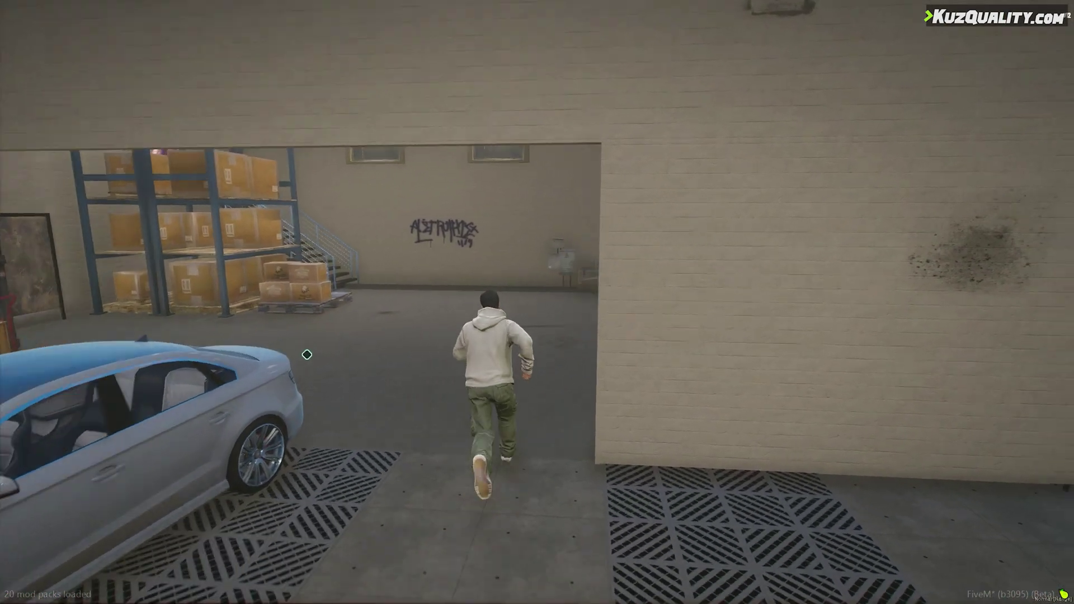
{"action": "key", "text": "w"}
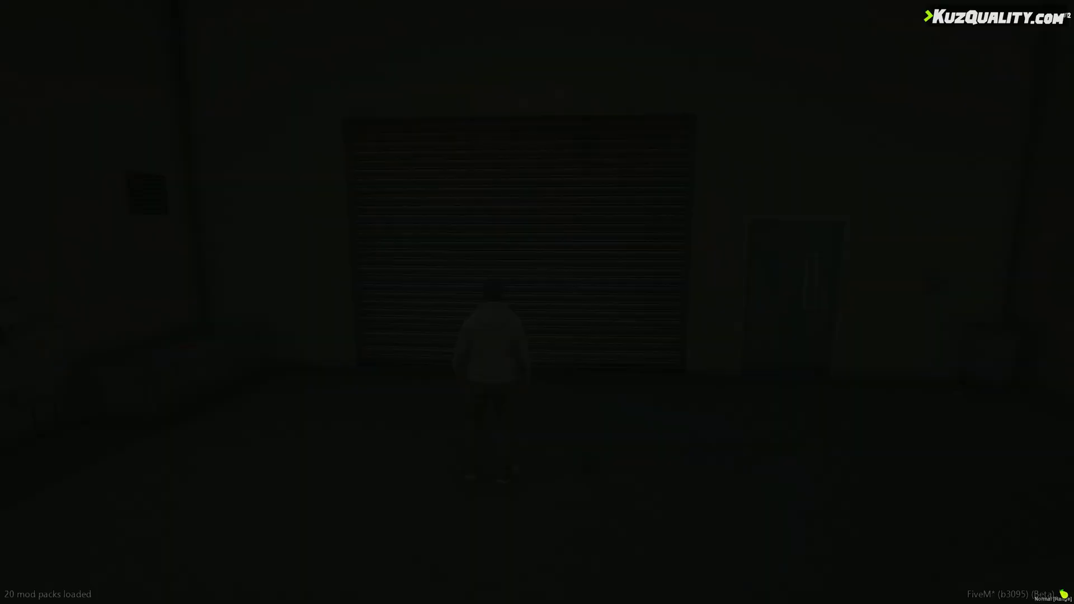
{"action": "key", "text": "w"}
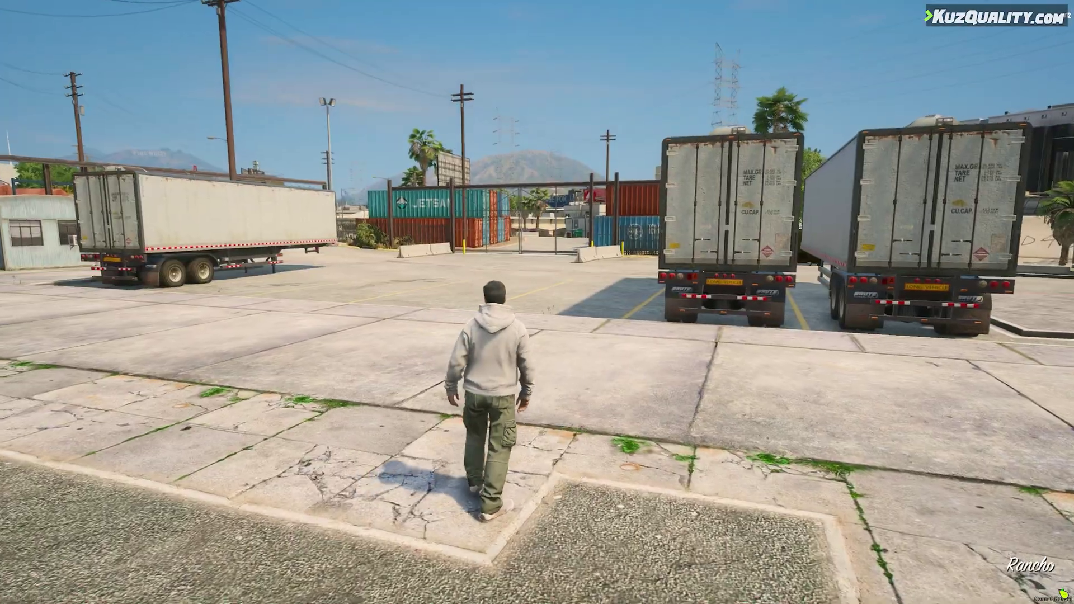
{"action": "key", "text": "w"}
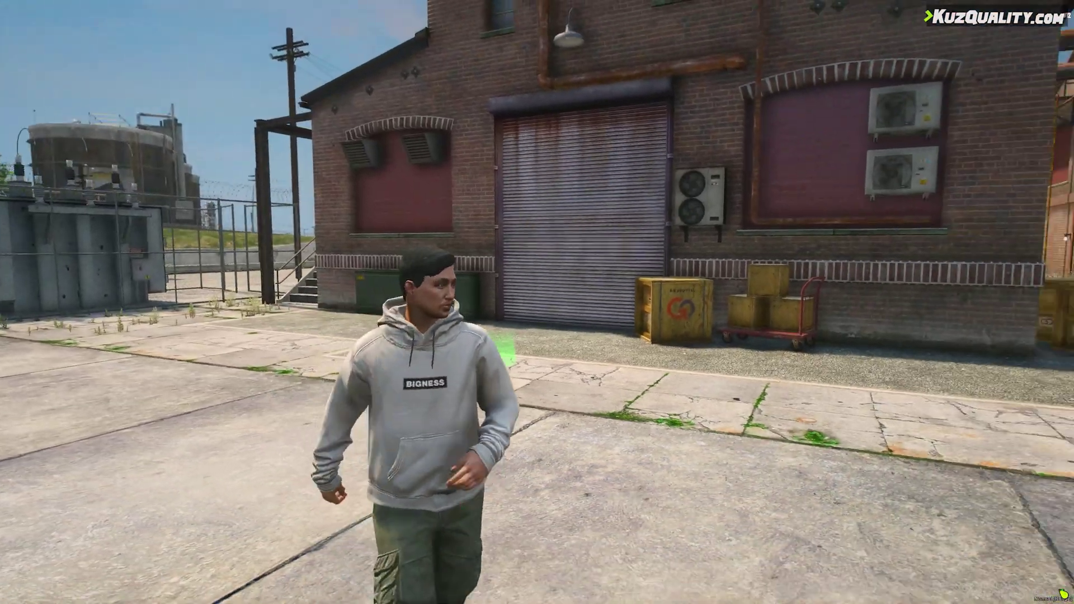
{"action": "key", "text": "w"}
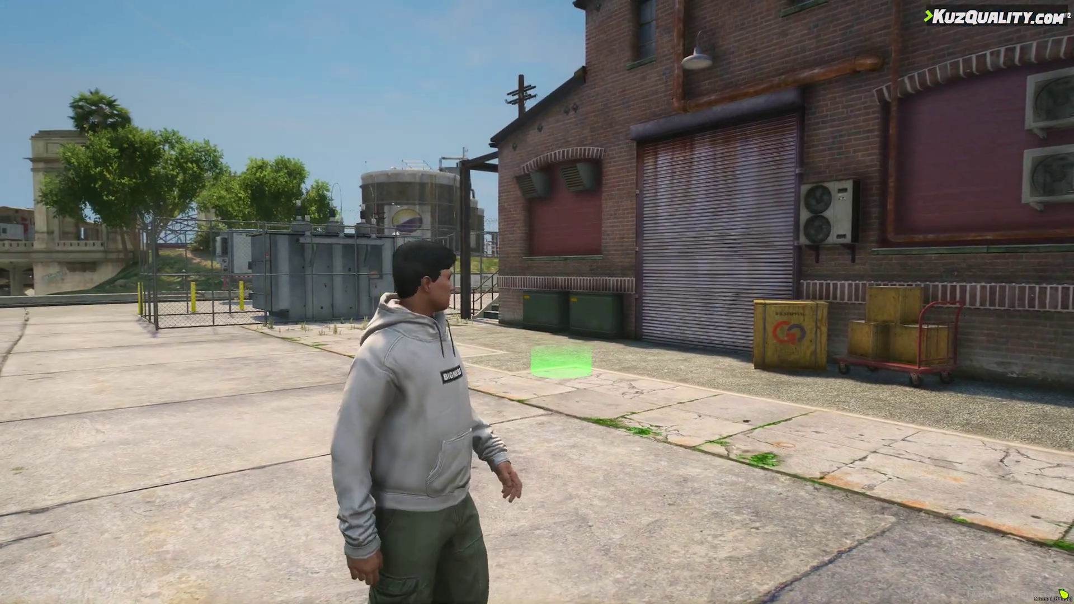